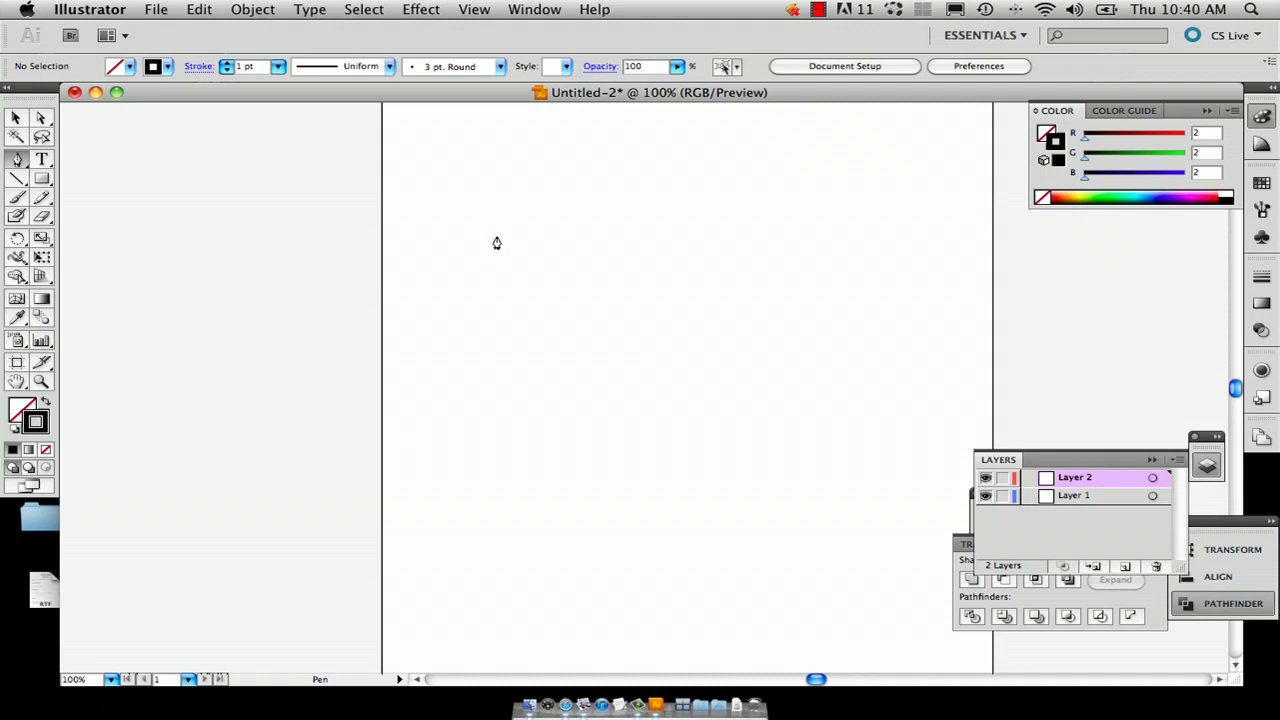
# Draw an open, nearly vertical curve about 4.5 in tall with the Pen tool, its lower end flaring to the left
pyautogui.press('super+z')
pyautogui.click(503, 215)
pyautogui.click(487, 508)
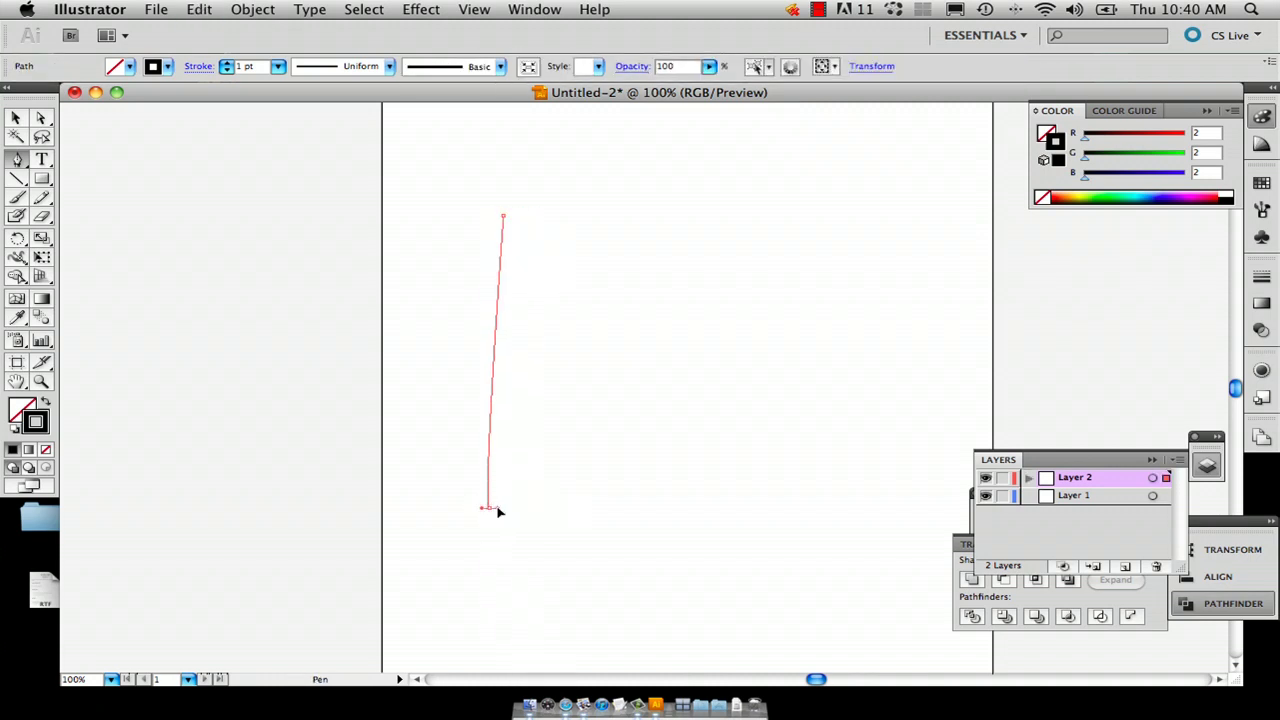
pyautogui.moveTo(499, 512); pyautogui.dragTo(476, 512)
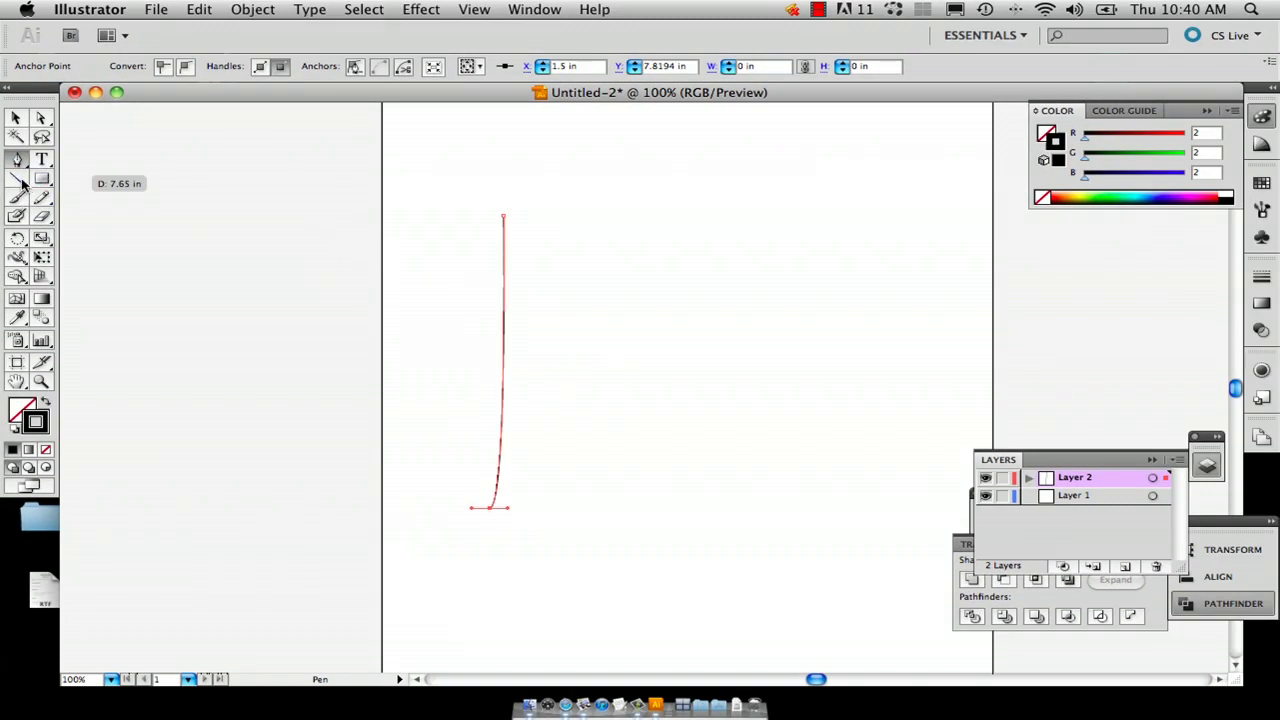
pyautogui.click(20, 181)
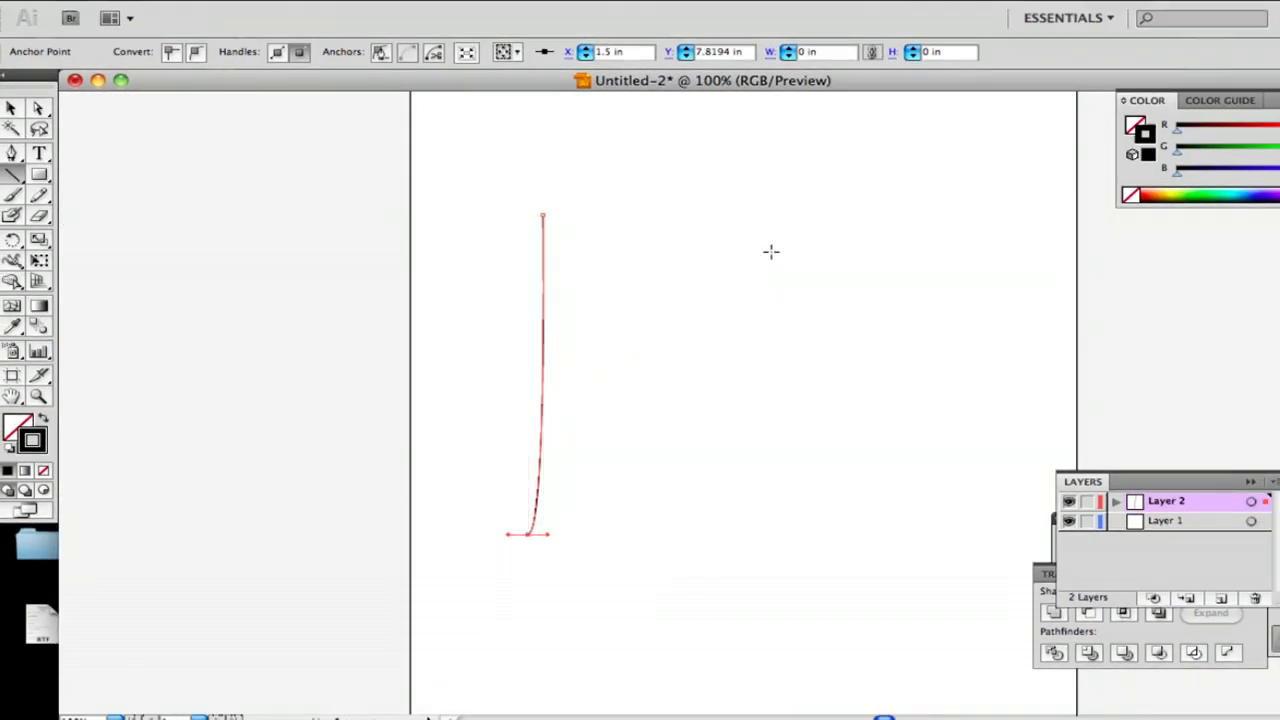
pyautogui.moveTo(798, 229); pyautogui.dragTo(768, 534)
pyautogui.click(660, 532)
pyautogui.click(787, 263)
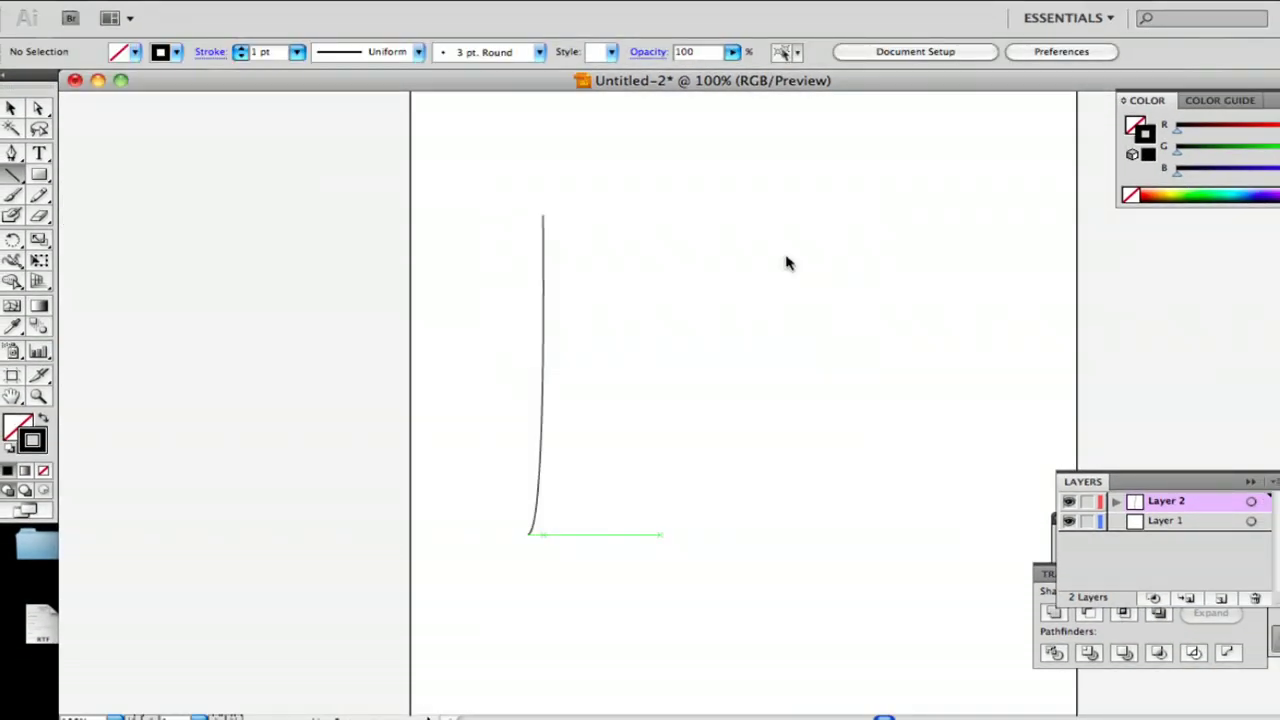
pyautogui.moveTo(775, 237); pyautogui.dragTo(743, 541)
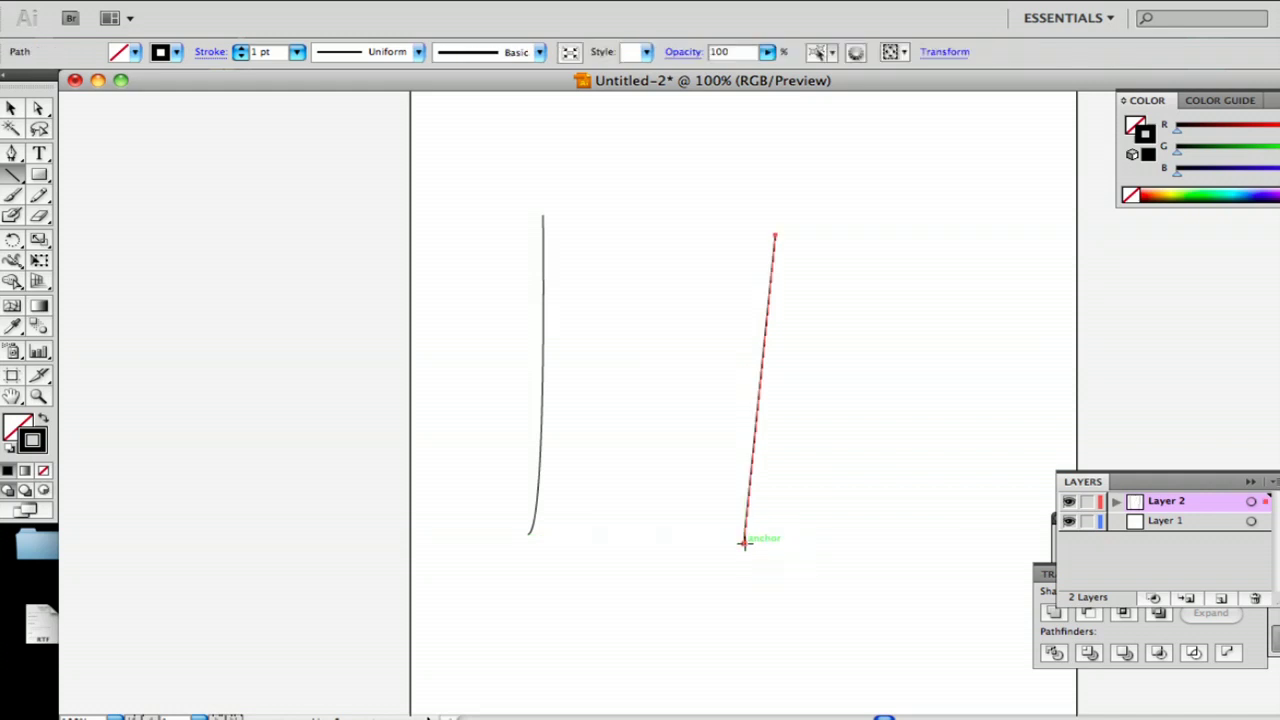
pyautogui.press('Delete')
# Duplicate the curved path and place the copy a short distance to the right of the original
pyautogui.click(14, 108)
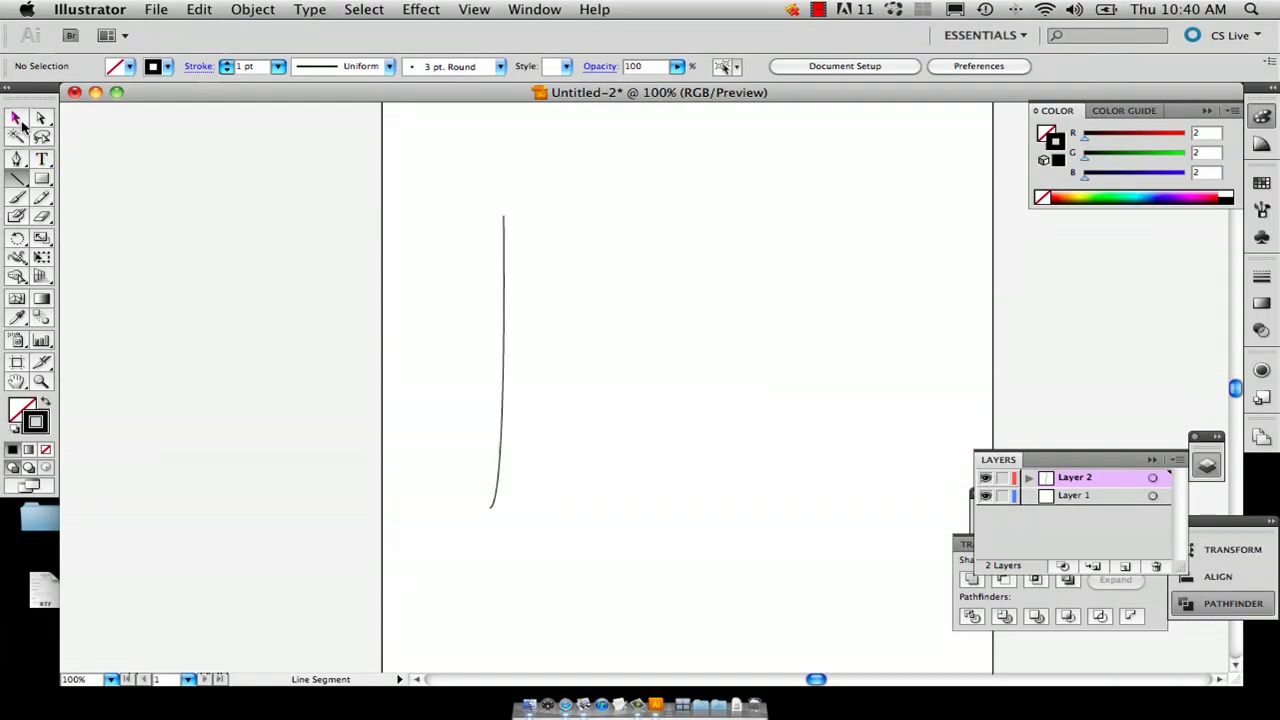
pyautogui.click(18, 118)
pyautogui.click(505, 372)
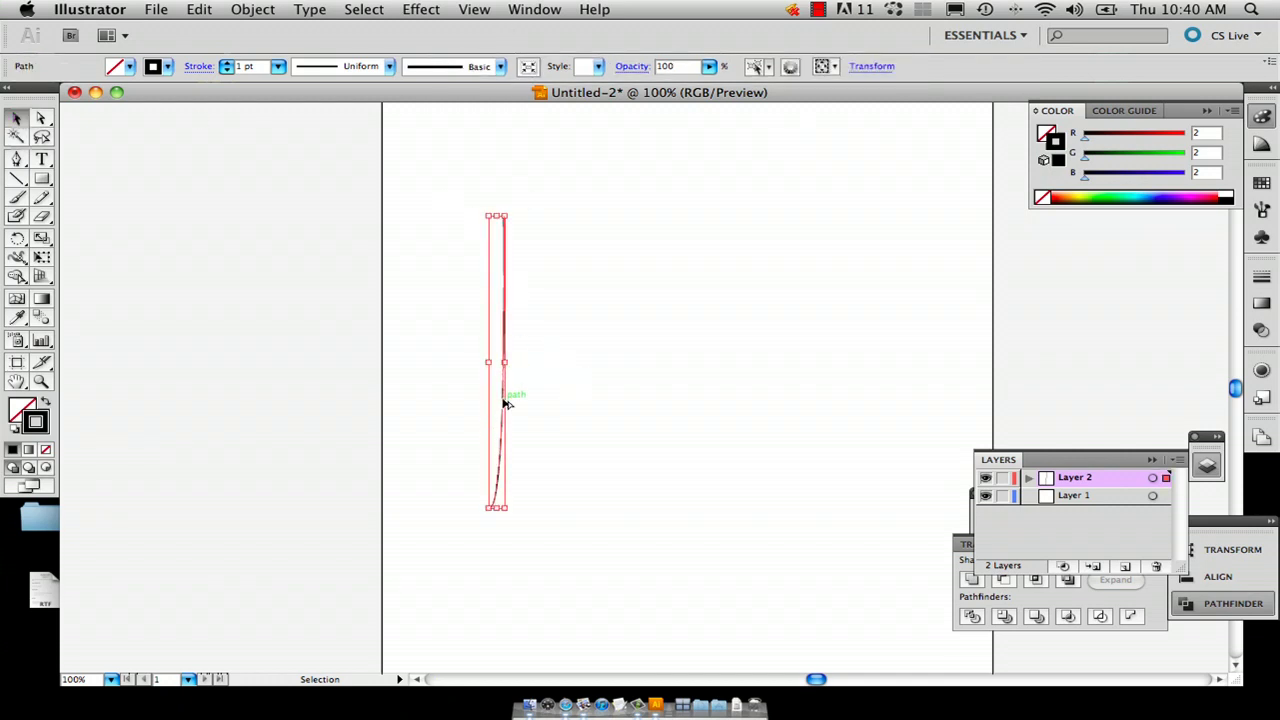
pyautogui.moveTo(505, 400); pyautogui.dragTo(617, 405)
# Reflect the copied curve across the vertical axis so it mirrors the original
pyautogui.rightClick(617, 405)
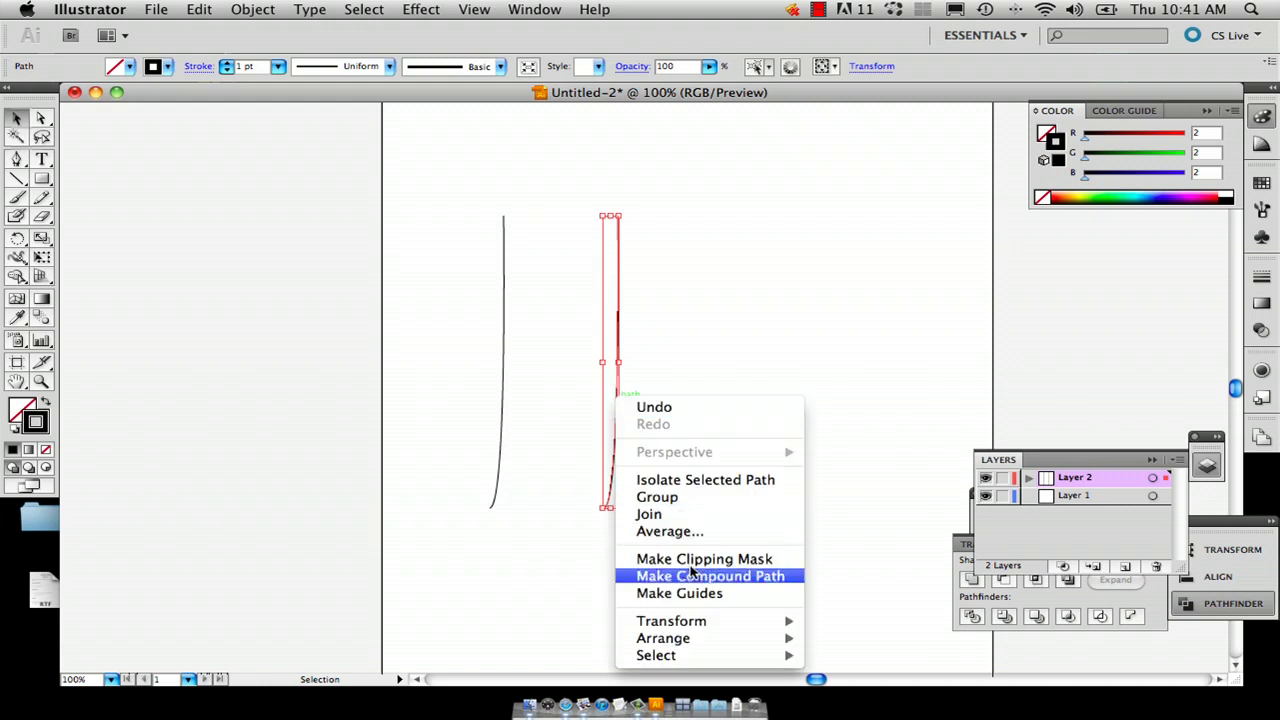
pyautogui.moveTo(707, 627)
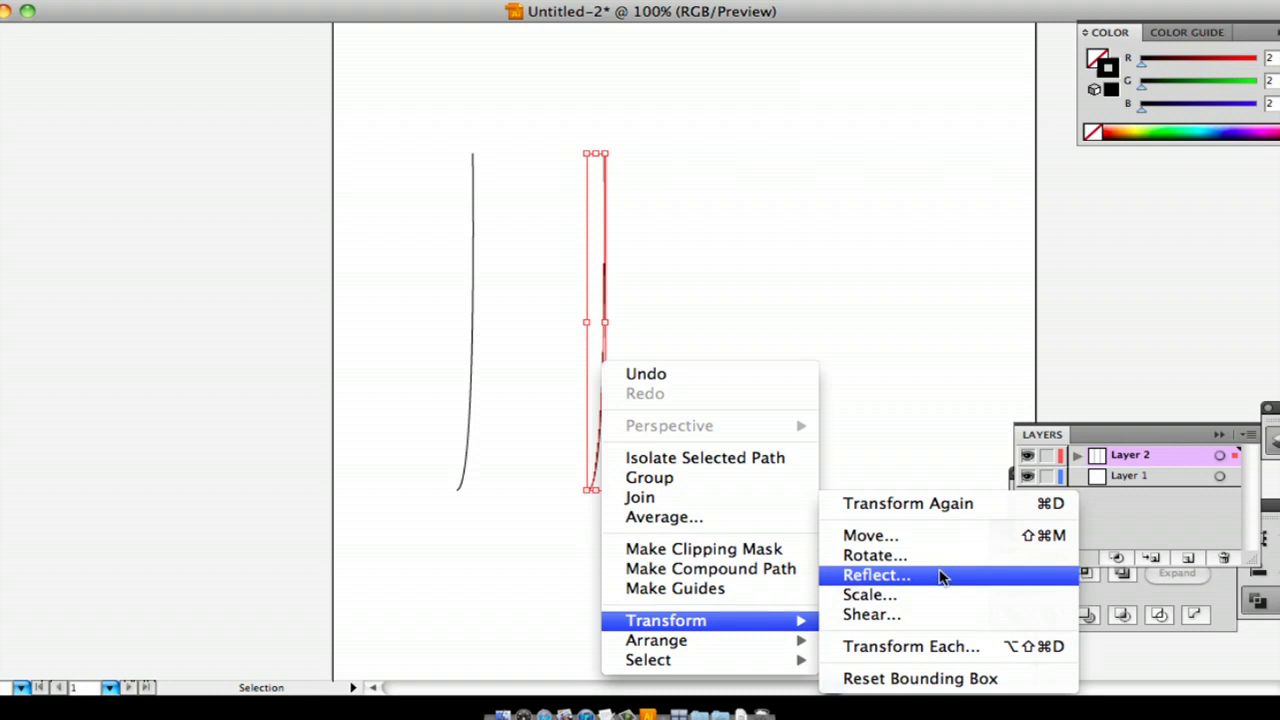
pyautogui.click(940, 577)
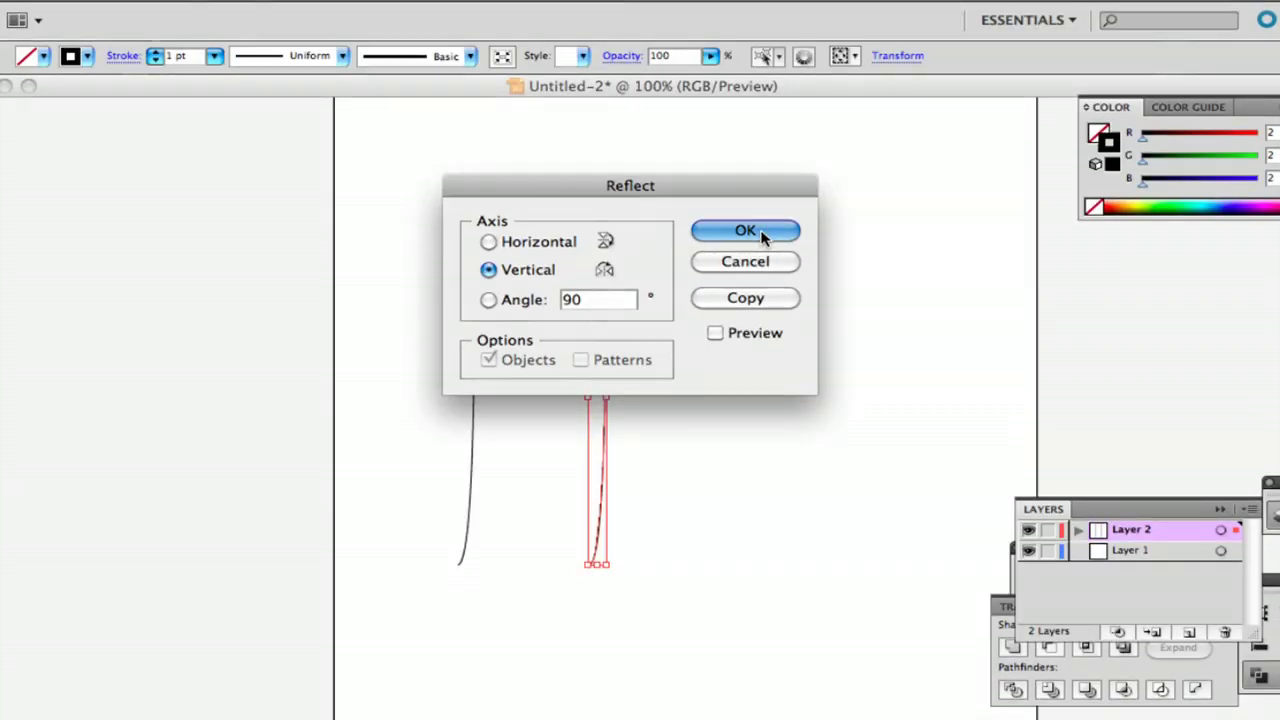
pyautogui.click(745, 231)
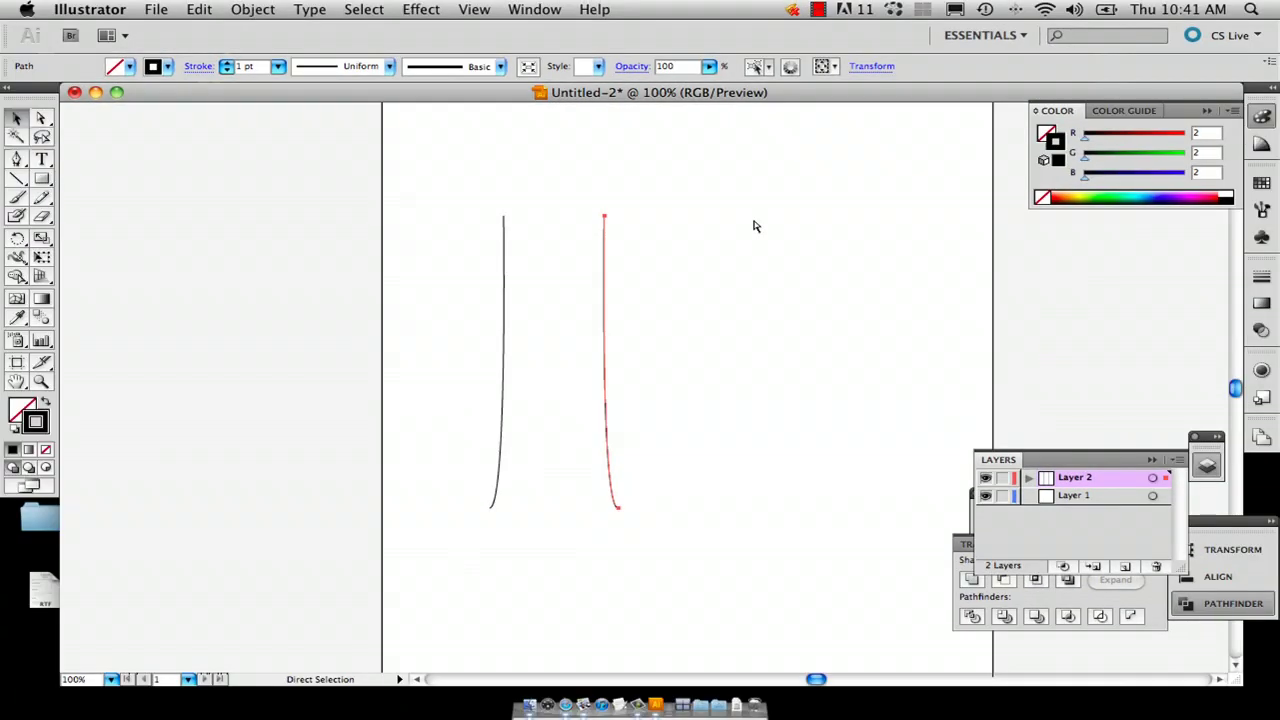
pyautogui.click(565, 356)
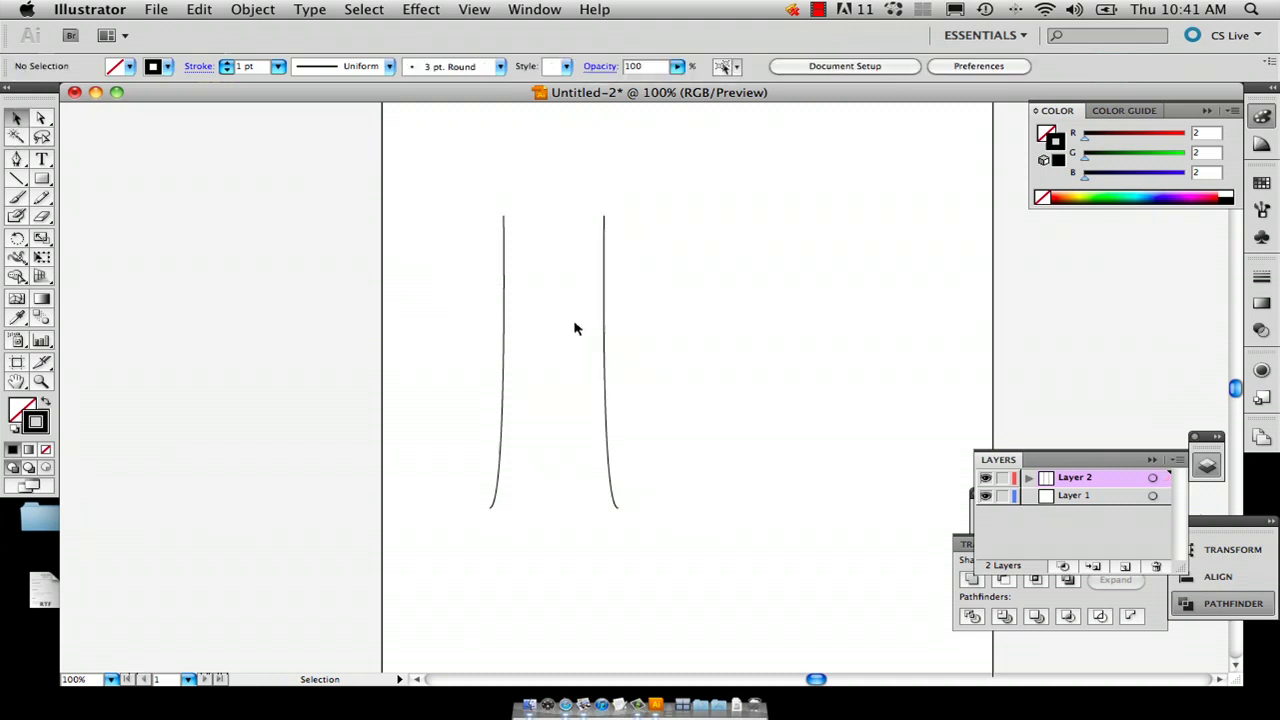
# Rotate both curves slightly so their upper ends lean toward each other and their lower ends spread apart
pyautogui.click(606, 404)
pyautogui.moveTo(626, 507); pyautogui.dragTo(686, 491)
pyautogui.click(686, 491)
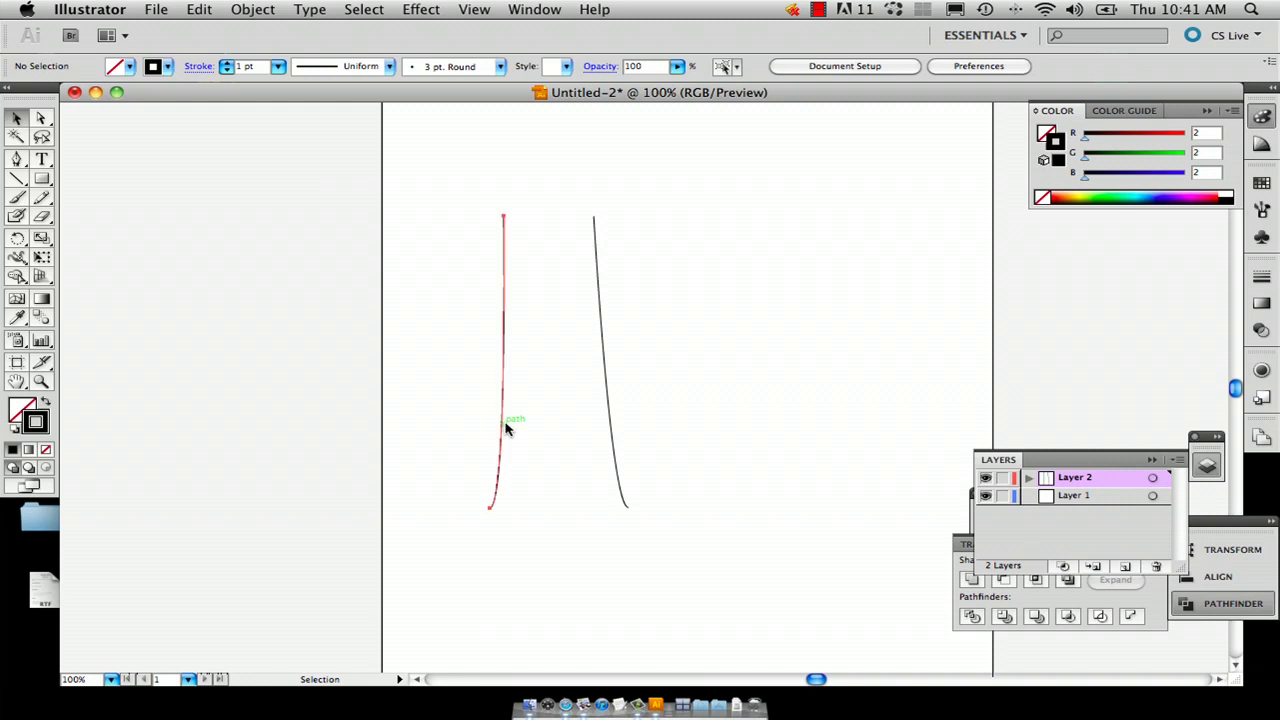
pyautogui.click(501, 424)
pyautogui.moveTo(482, 513); pyautogui.dragTo(472, 514)
pyautogui.click(817, 404)
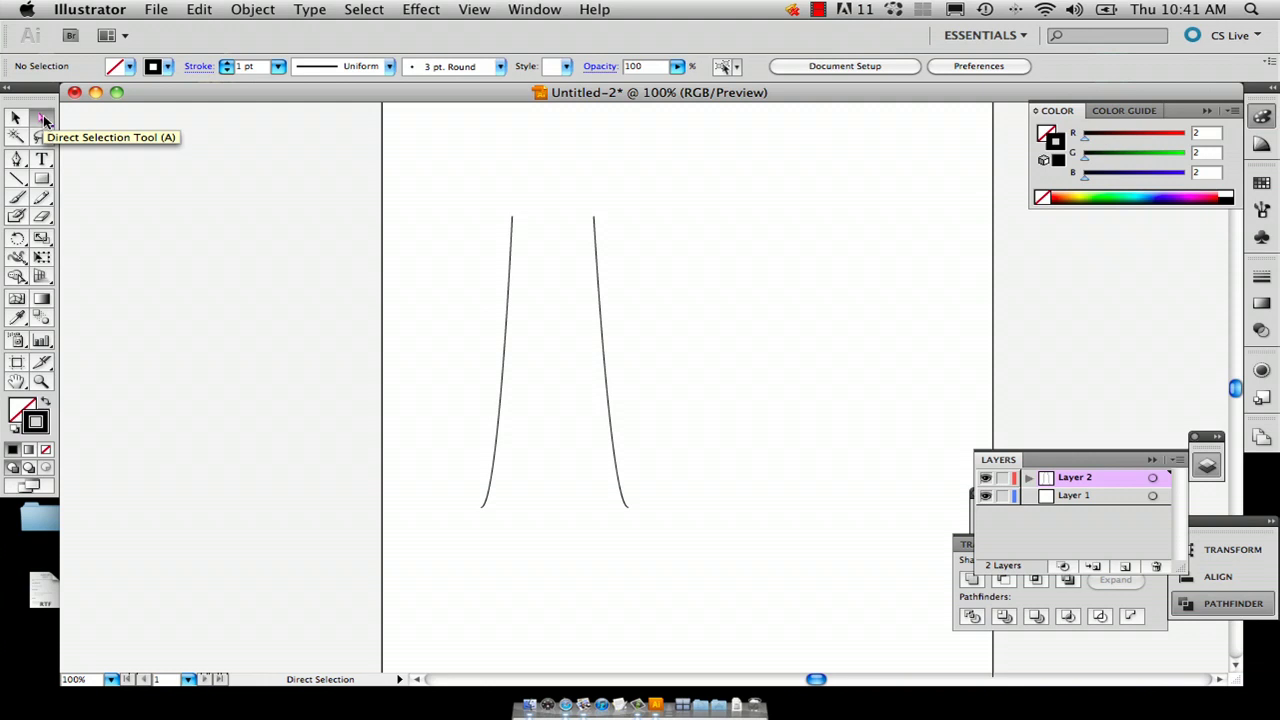
# Join the upper end anchor points of the two curves with a straight segment
pyautogui.click(44, 119)
pyautogui.click(511, 221)
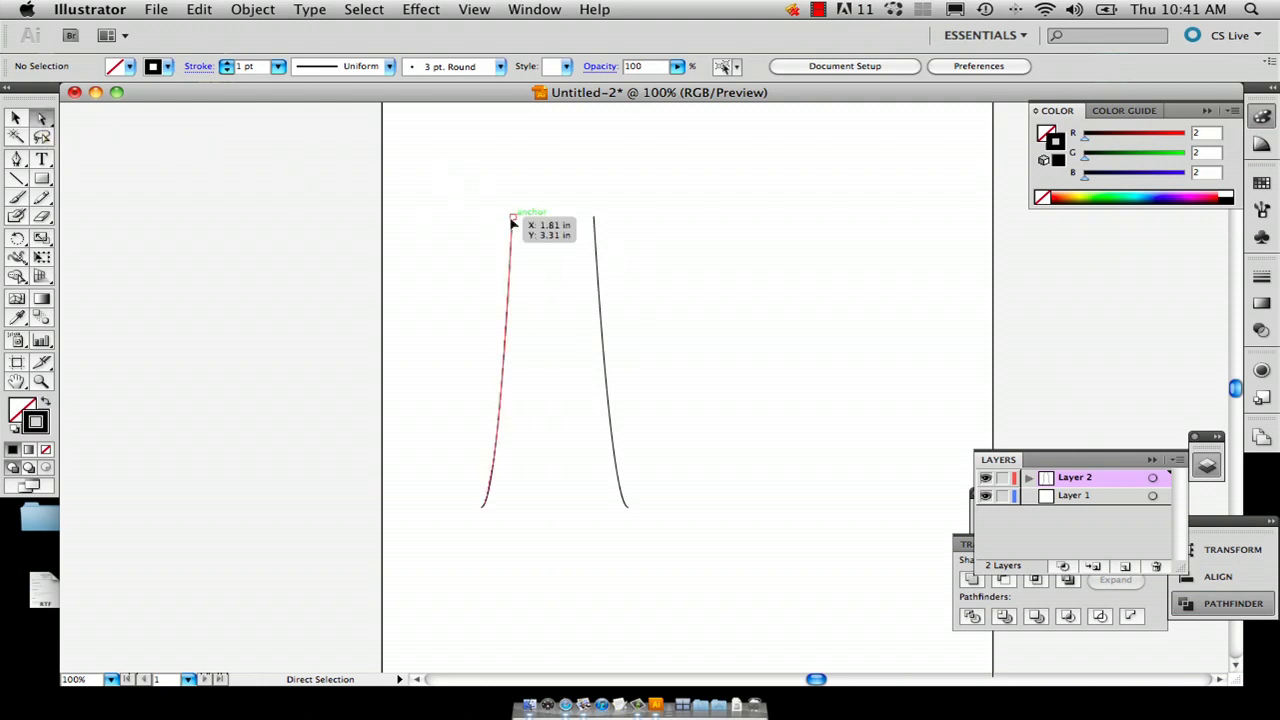
pyautogui.keyDown('shift'); pyautogui.click(591, 220); pyautogui.keyUp('shift')
pyautogui.keyDown('shift'); pyautogui.click(595, 222); pyautogui.keyUp('shift')
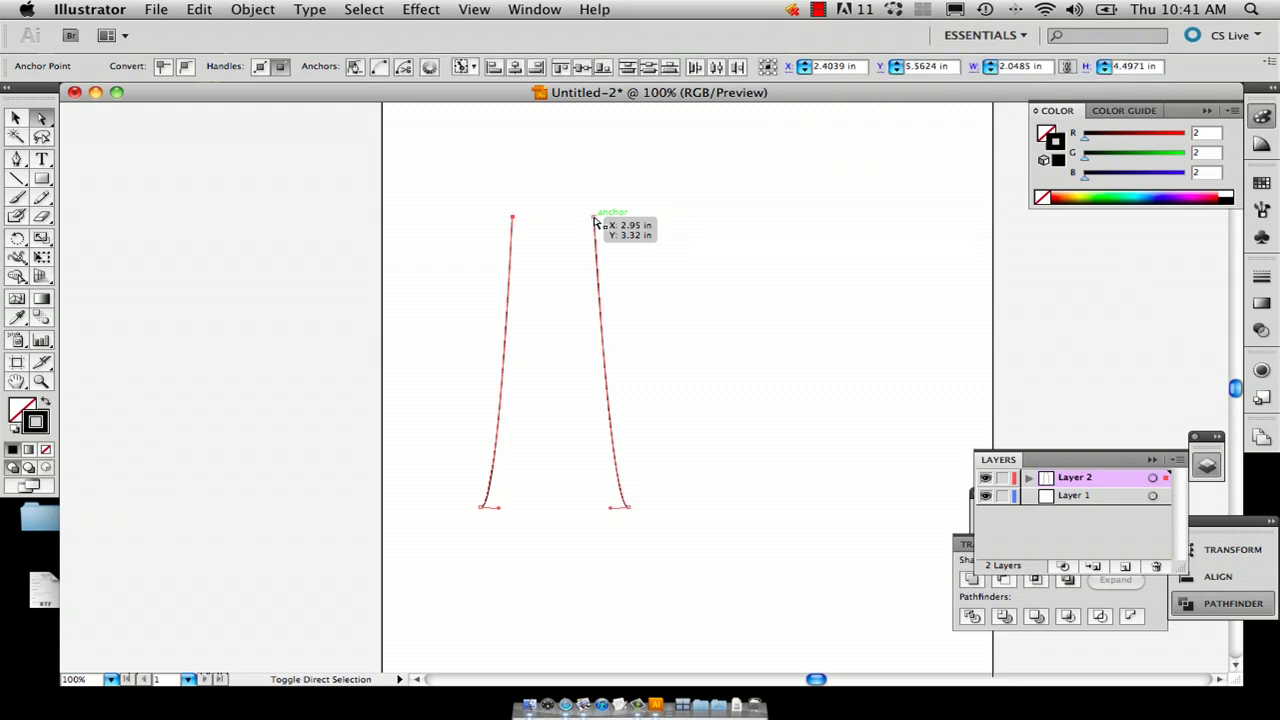
pyautogui.click(254, 9)
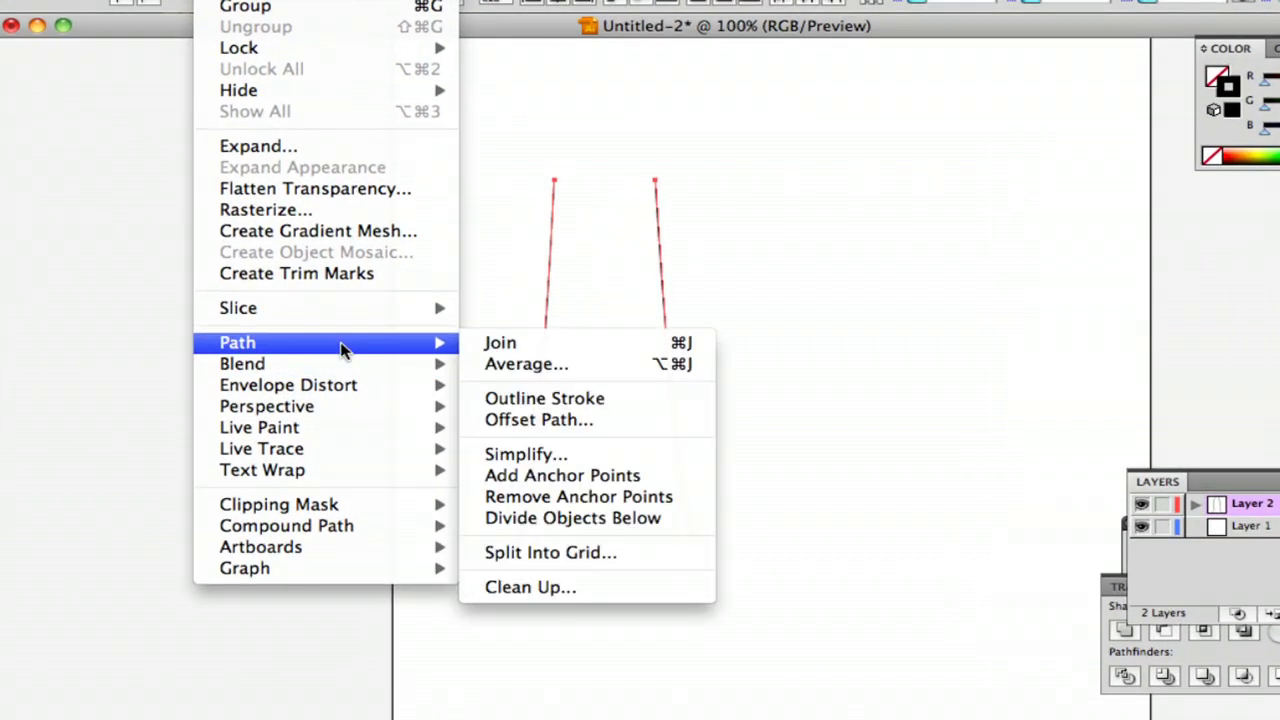
pyautogui.moveTo(435, 342)
pyautogui.click(482, 341)
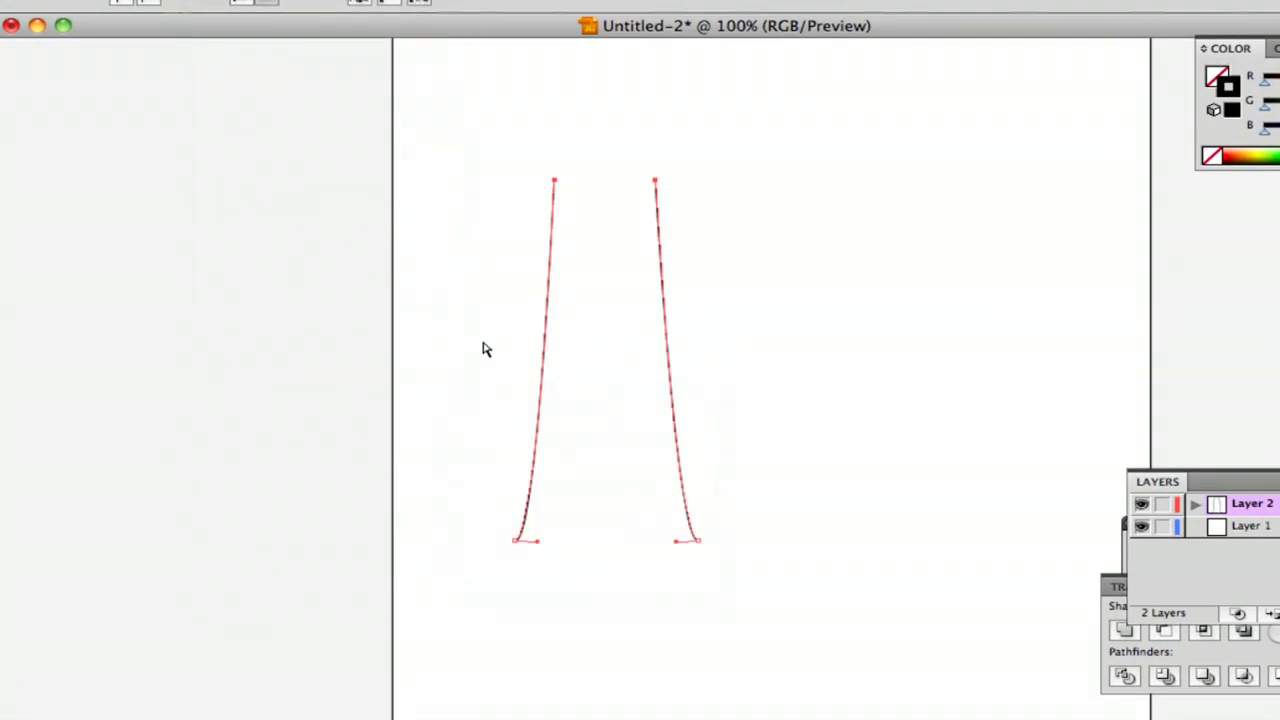
pyautogui.click(613, 207)
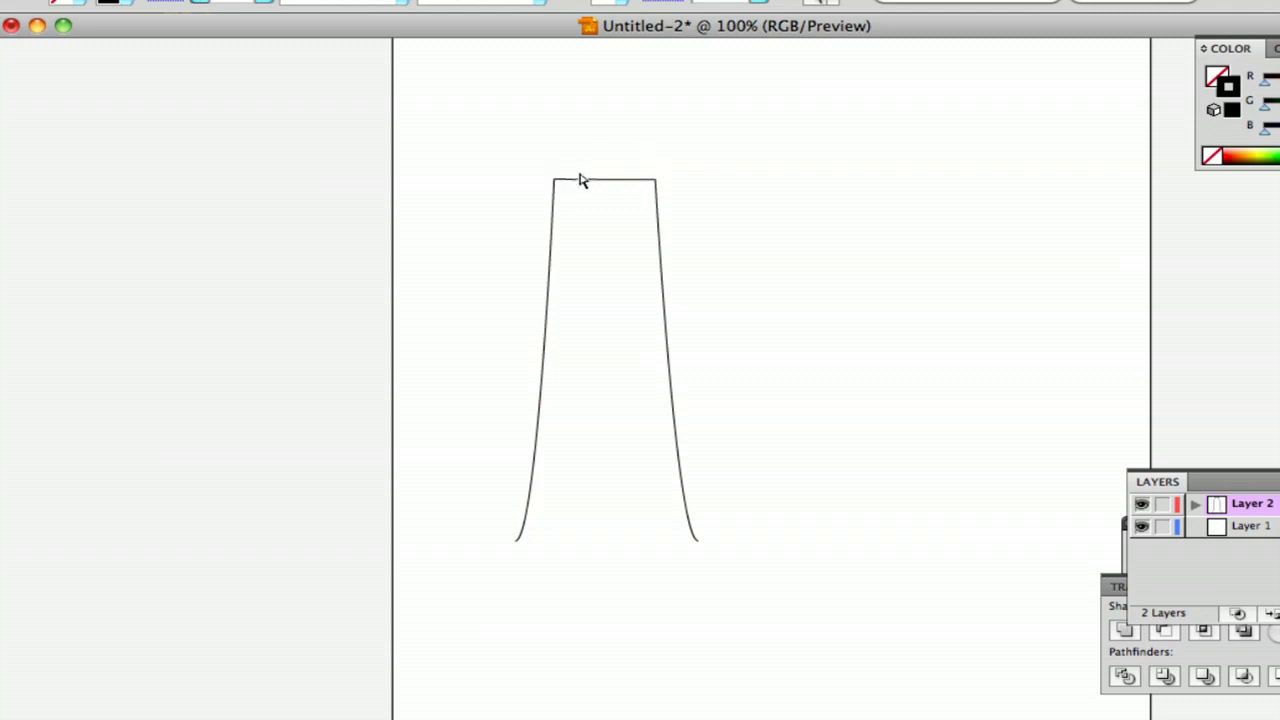
# Join the lower end anchor points of the two curves to close the tapered outline
pyautogui.moveTo(516, 540); pyautogui.dragTo(538, 541)
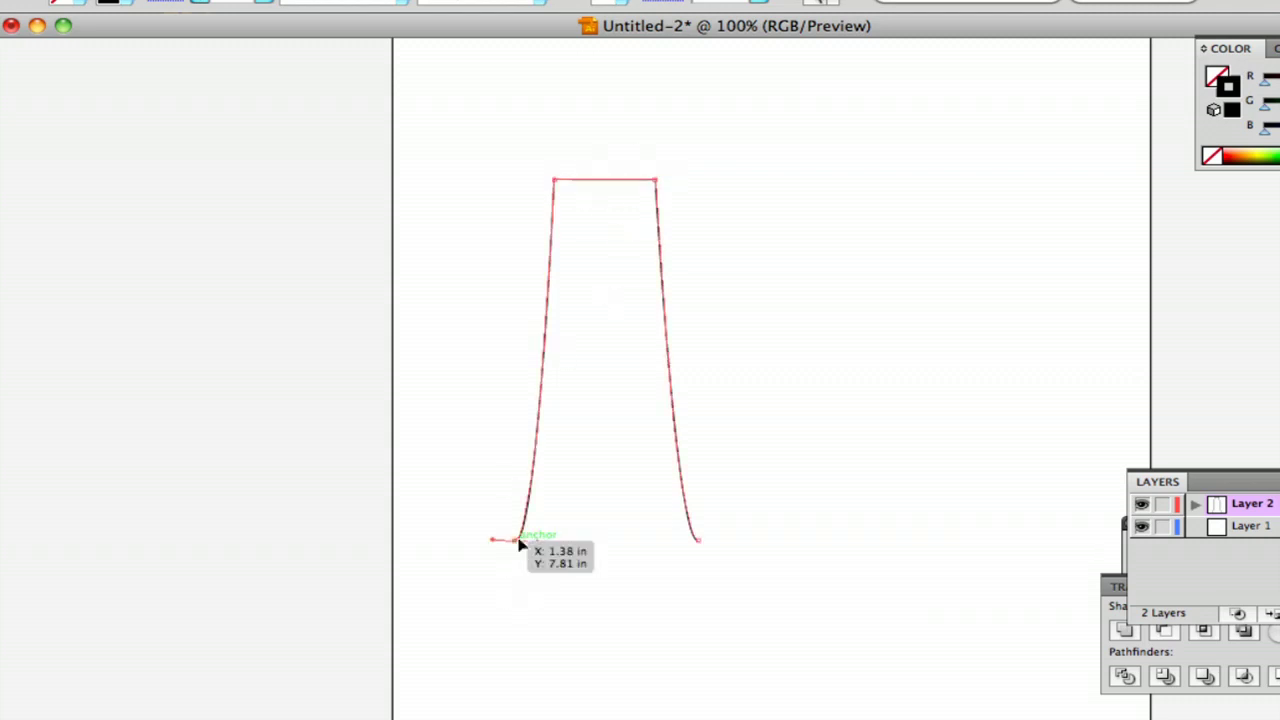
pyautogui.click(697, 541)
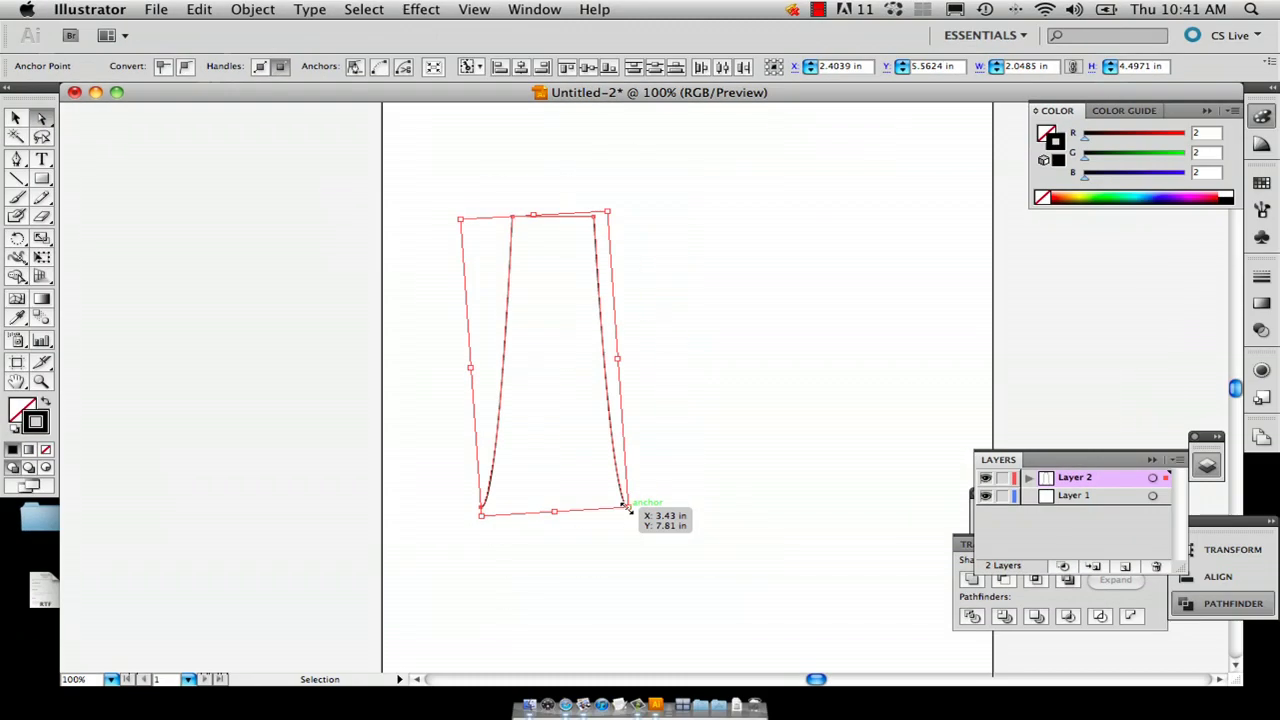
pyautogui.click(253, 10)
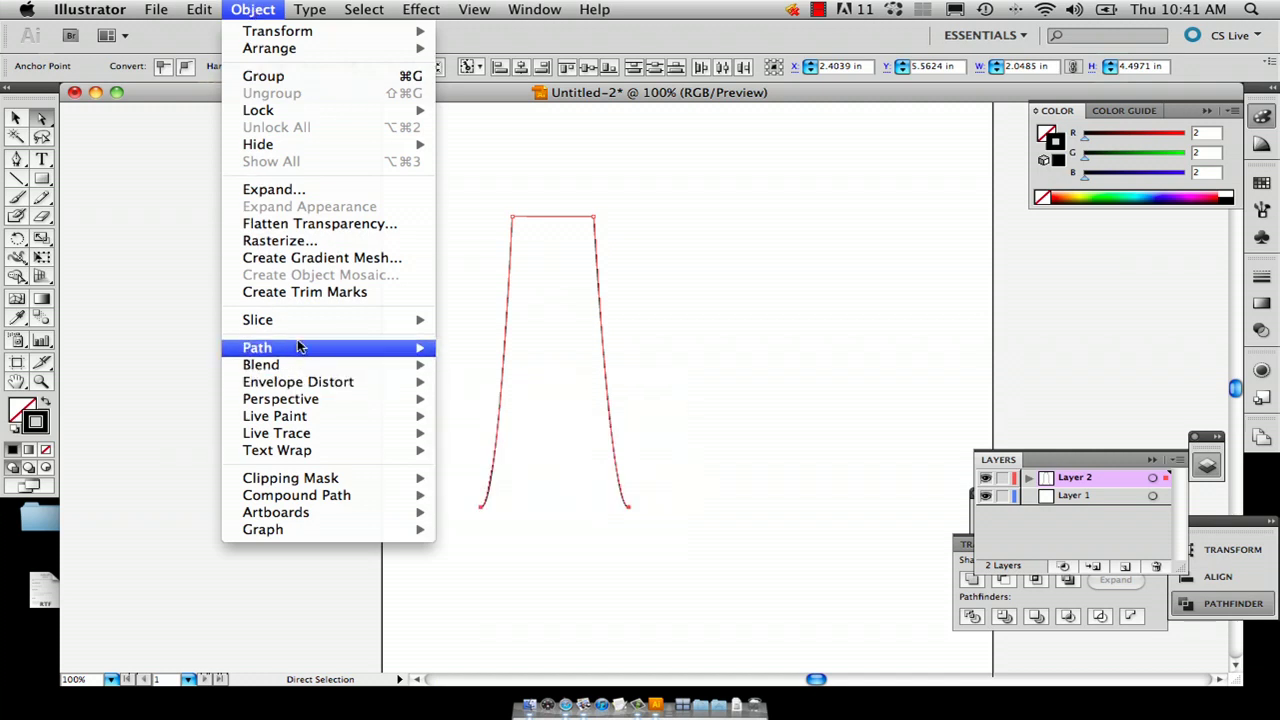
pyautogui.moveTo(300, 348)
pyautogui.click(476, 350)
pyautogui.click(445, 351)
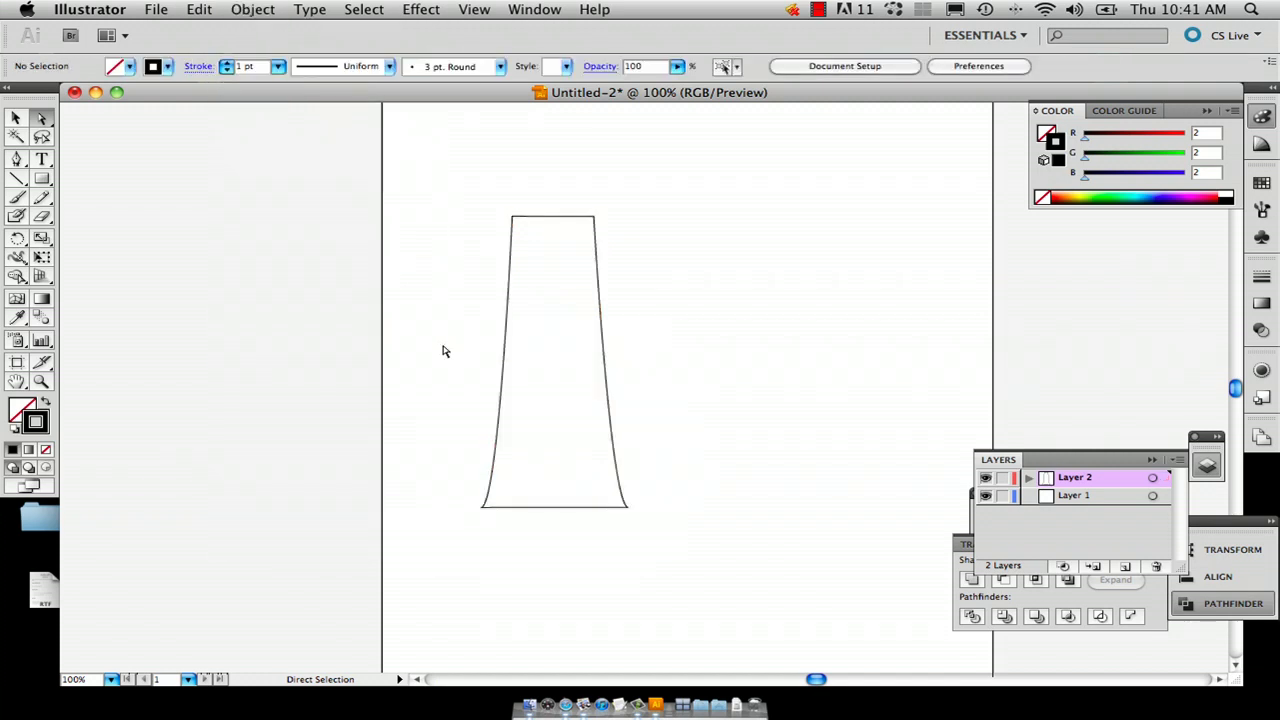
# Group the whole tapered outline and move it right and slightly down on the artboard
pyautogui.click(18, 118)
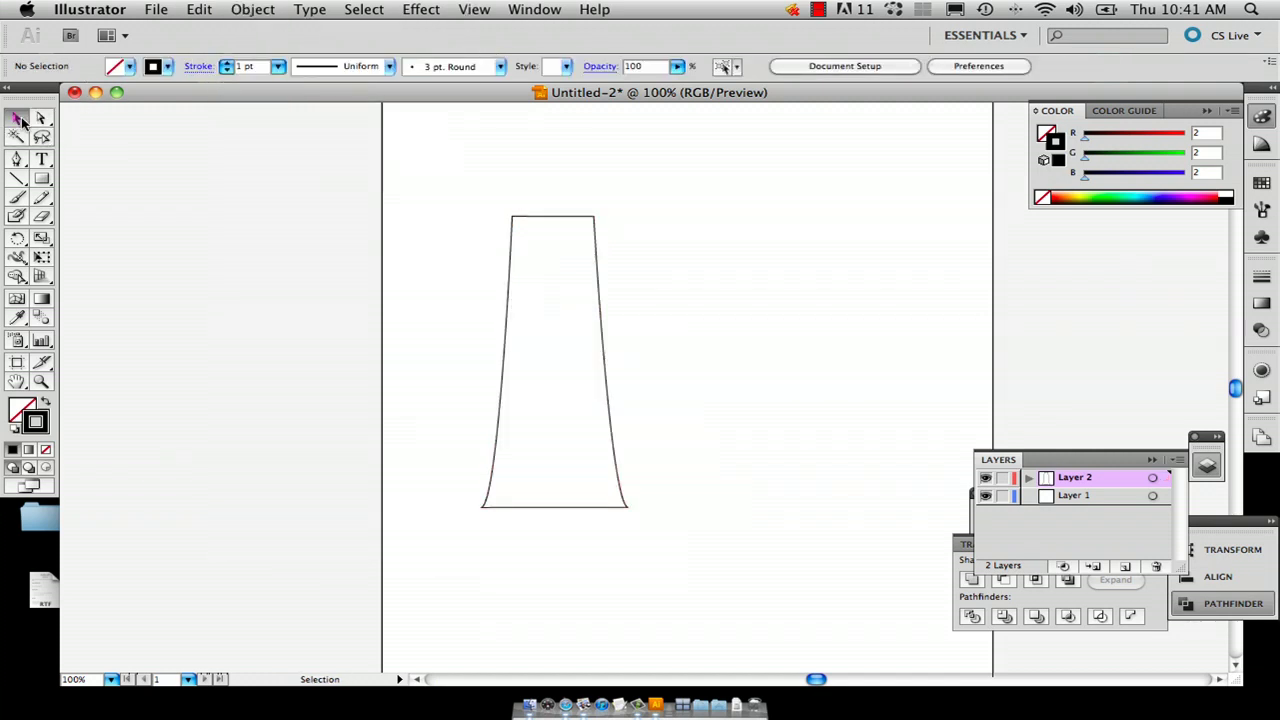
pyautogui.moveTo(452, 185); pyautogui.dragTo(597, 430)
pyautogui.click(73, 139)
pyautogui.moveTo(405, 186); pyautogui.dragTo(735, 604)
pyautogui.click(264, 9)
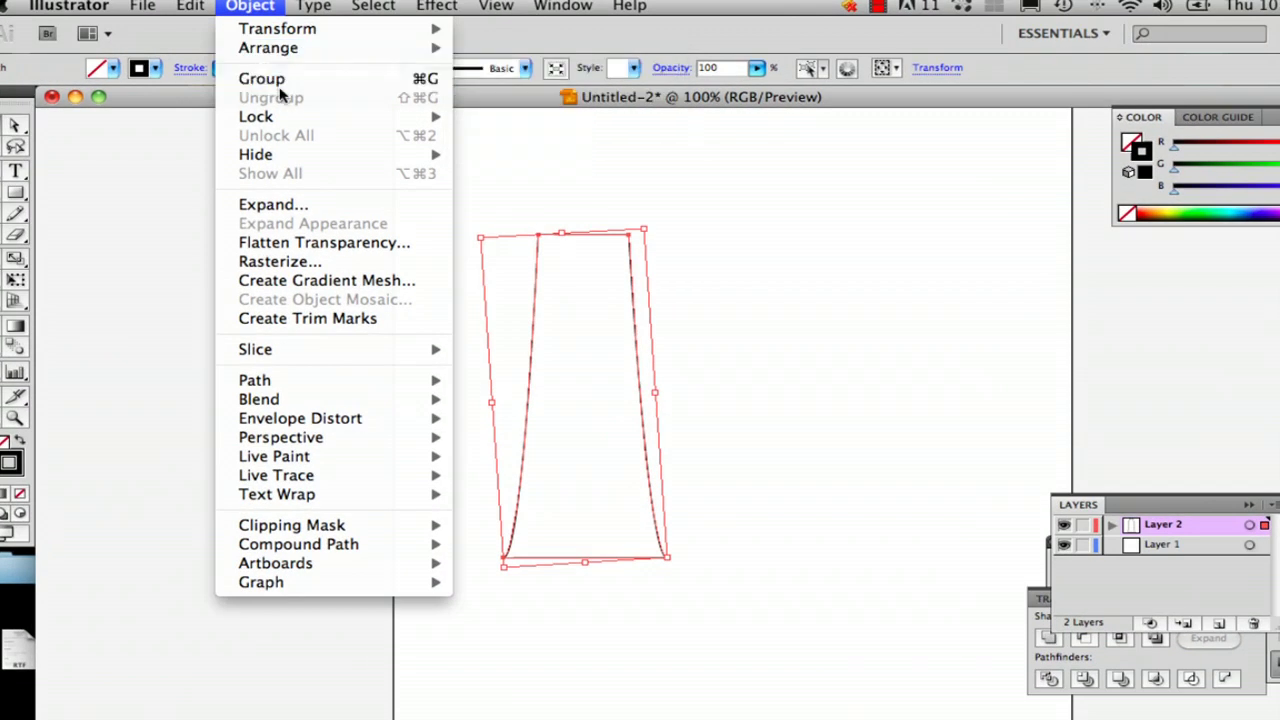
pyautogui.click(278, 79)
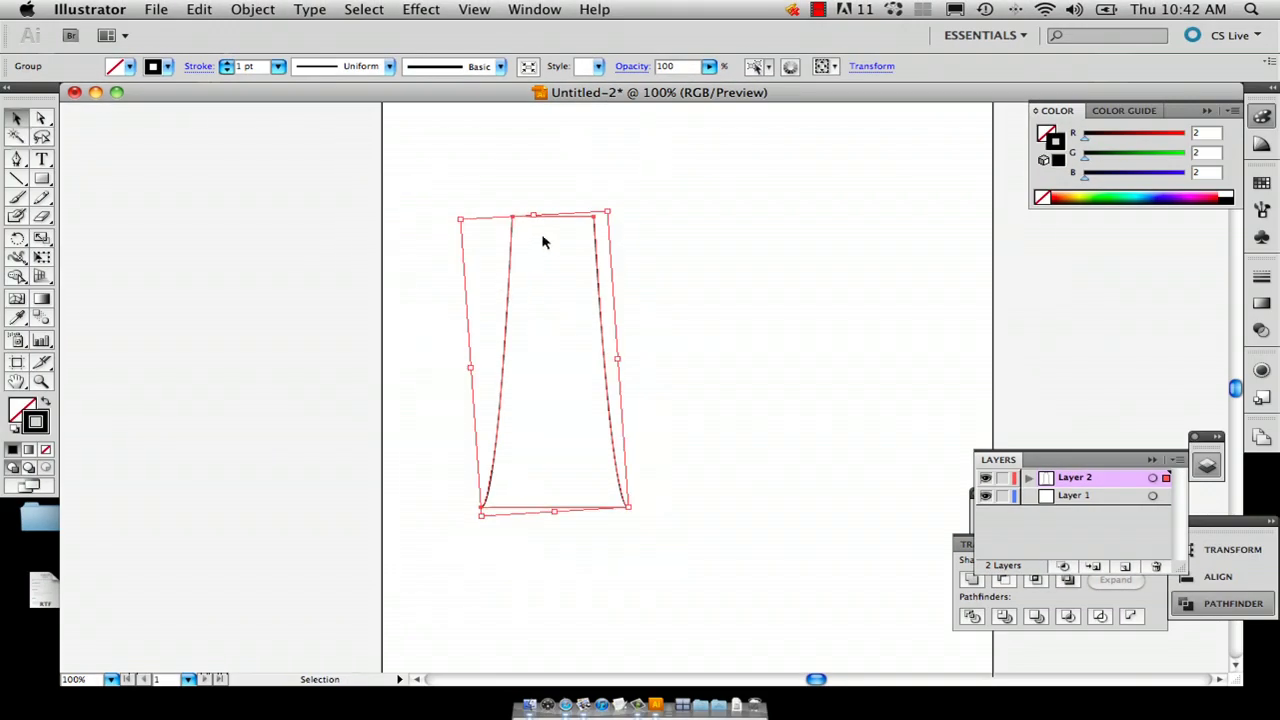
pyautogui.moveTo(565, 218); pyautogui.dragTo(743, 286)
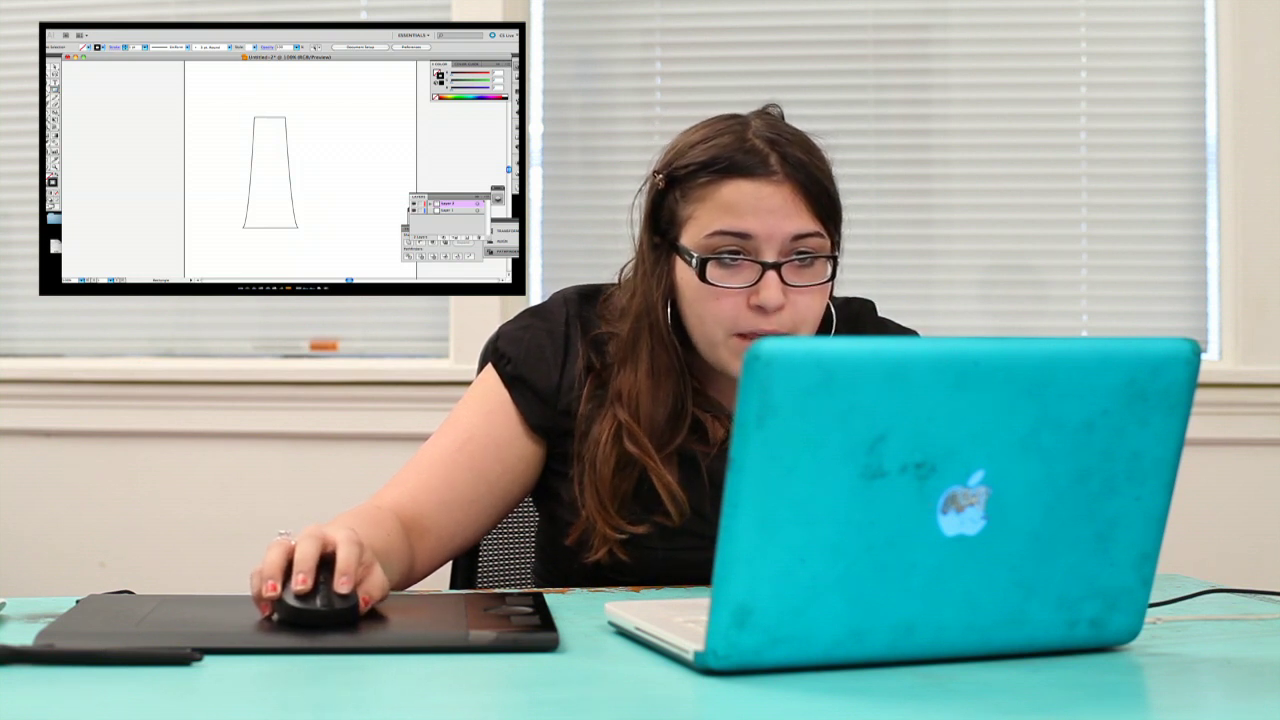
# Draw a thin rectangle slightly wider than the tower's upper edge, resting on that edge, and nudge it left to center it
pyautogui.click(288, 116)
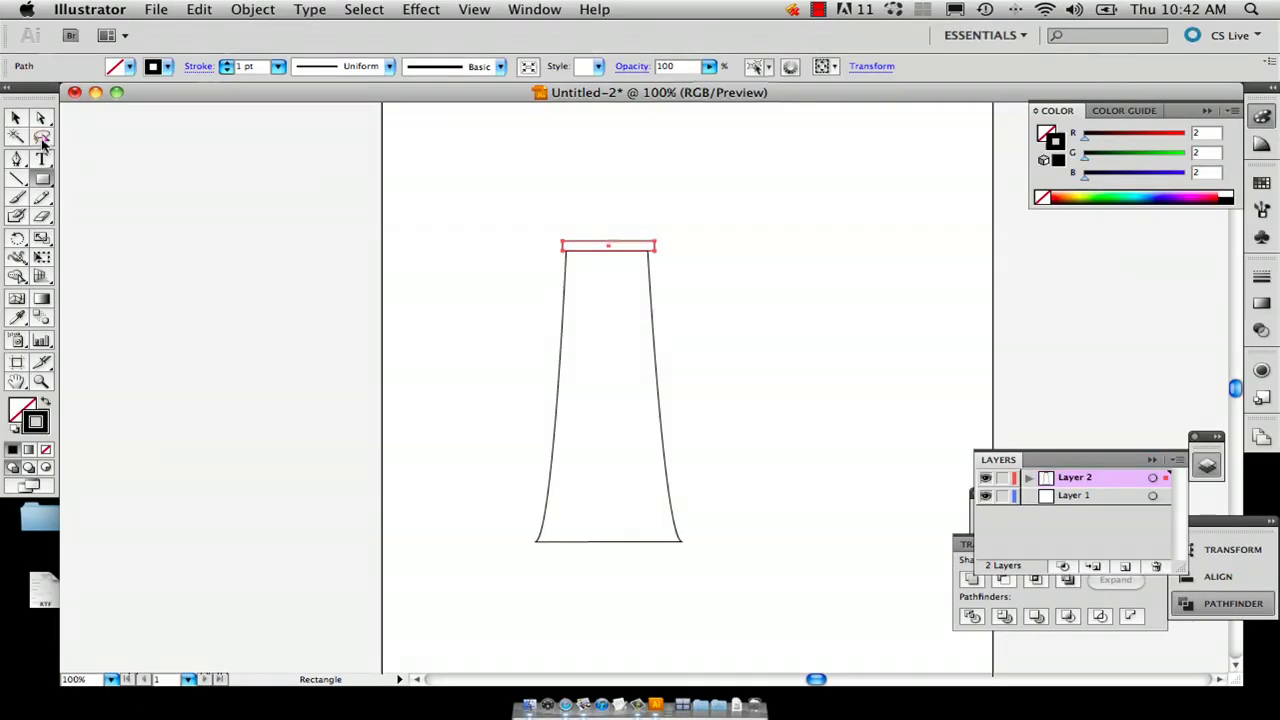
pyautogui.press('v')
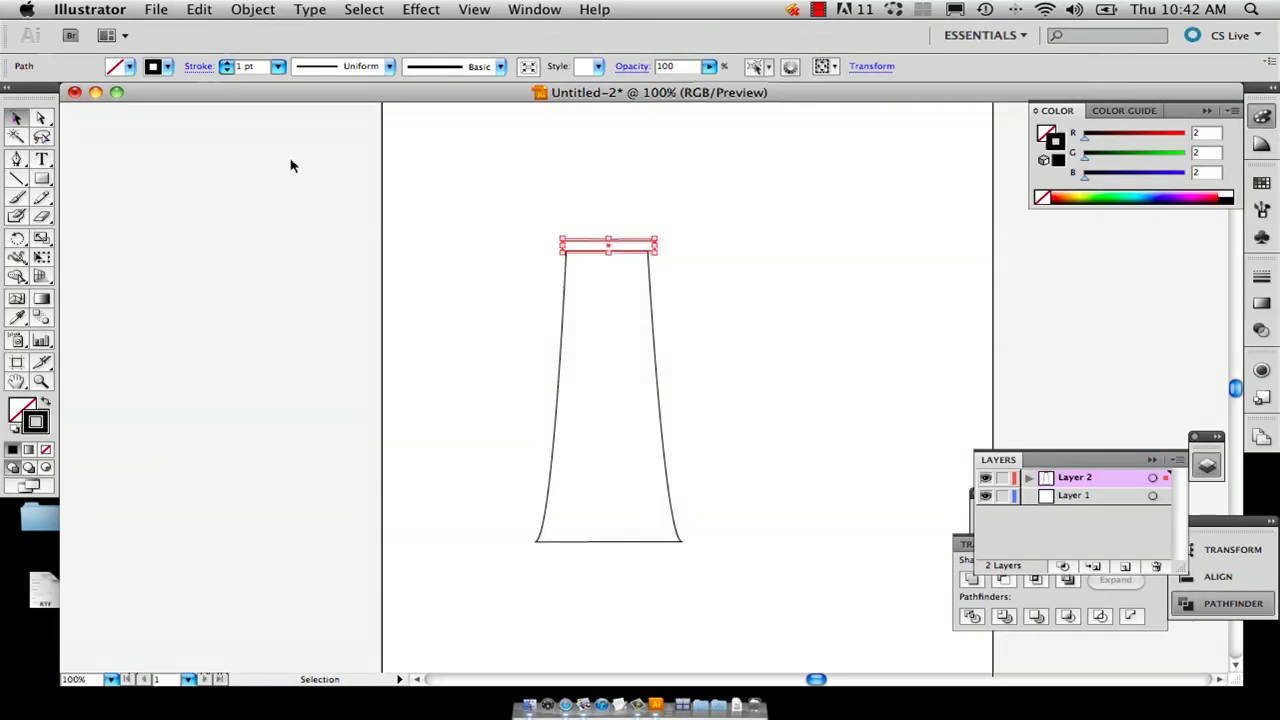
pyautogui.click(549, 199)
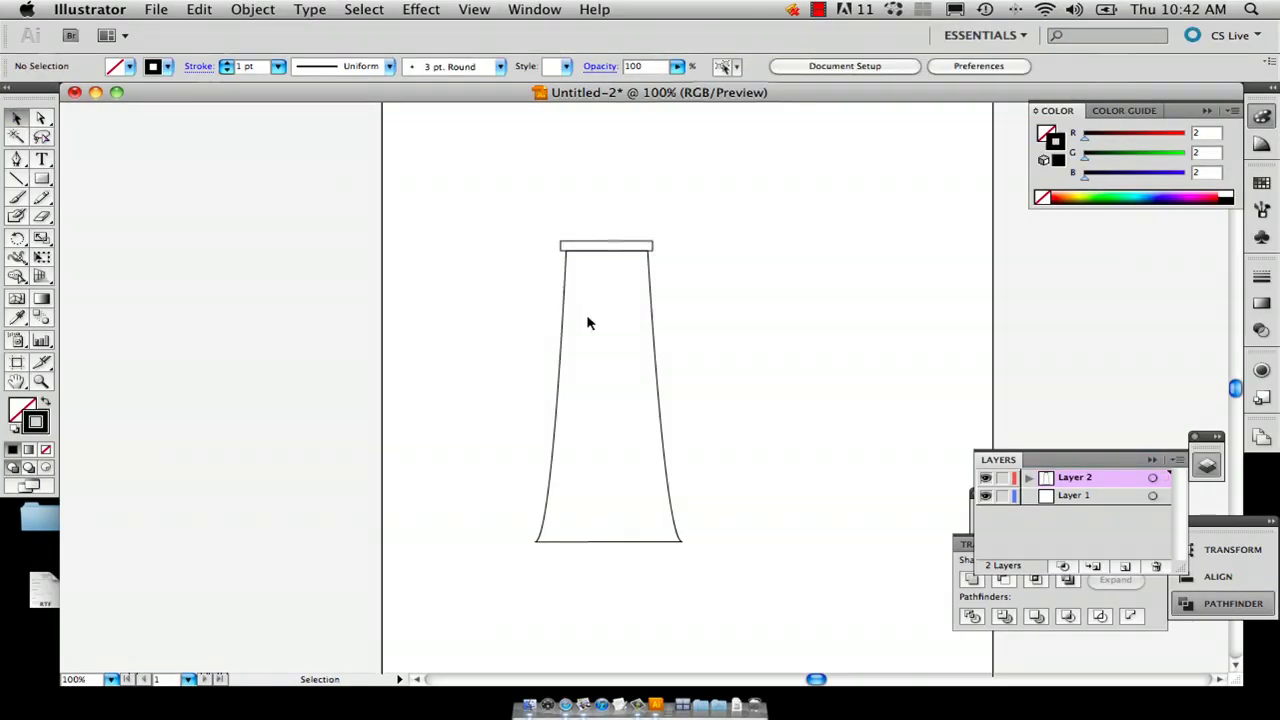
pyautogui.click(578, 246)
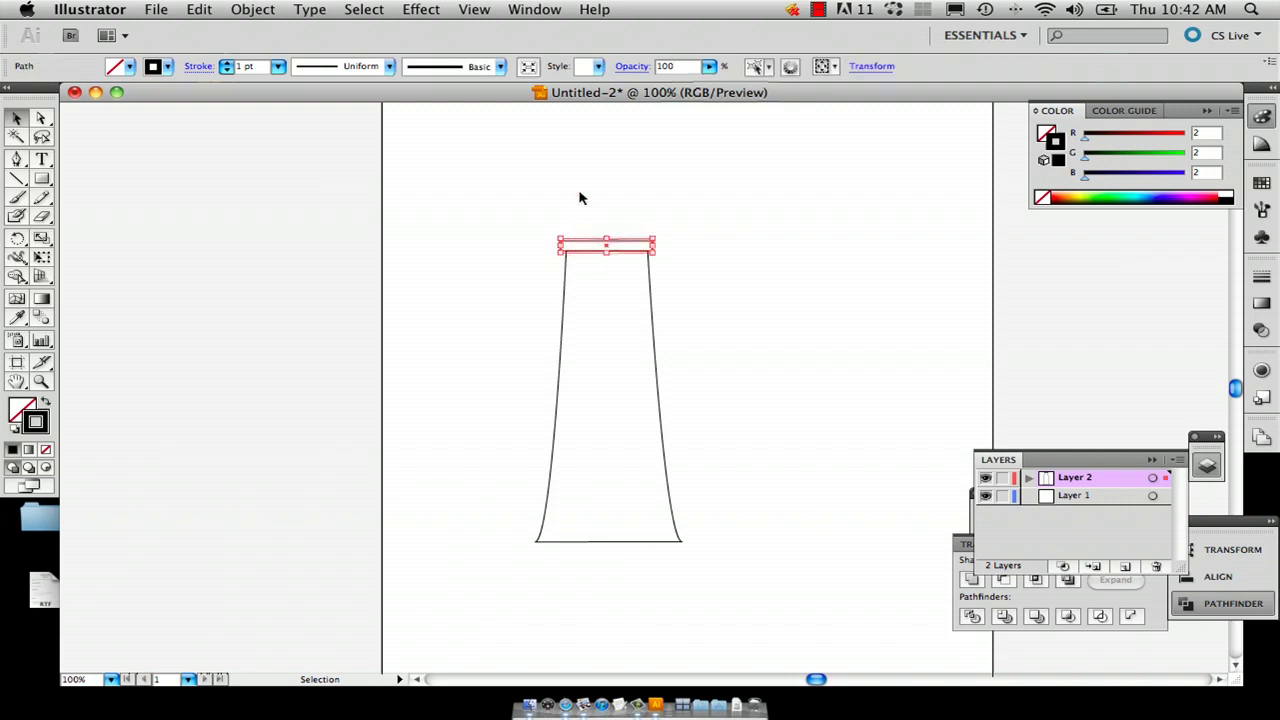
pyautogui.click(580, 197)
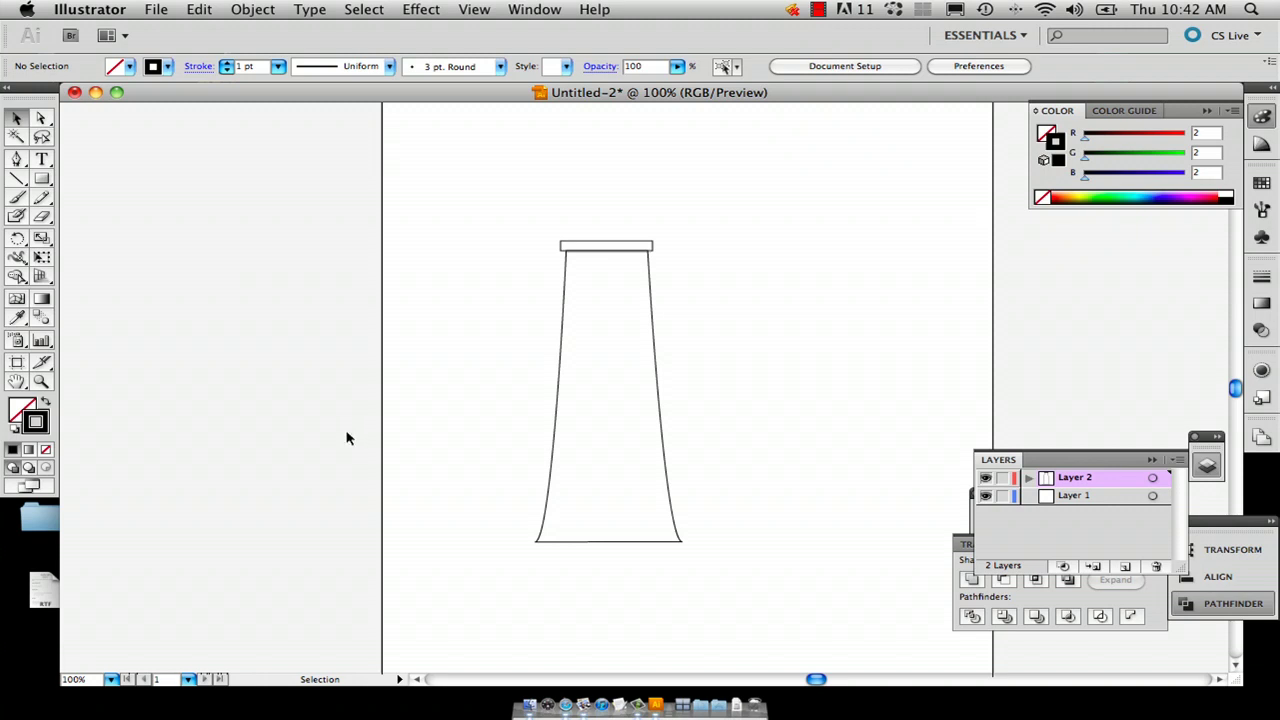
# Draw a taller, slightly narrower rectangle centered on top of the thin cap rectangle
pyautogui.click(42, 179)
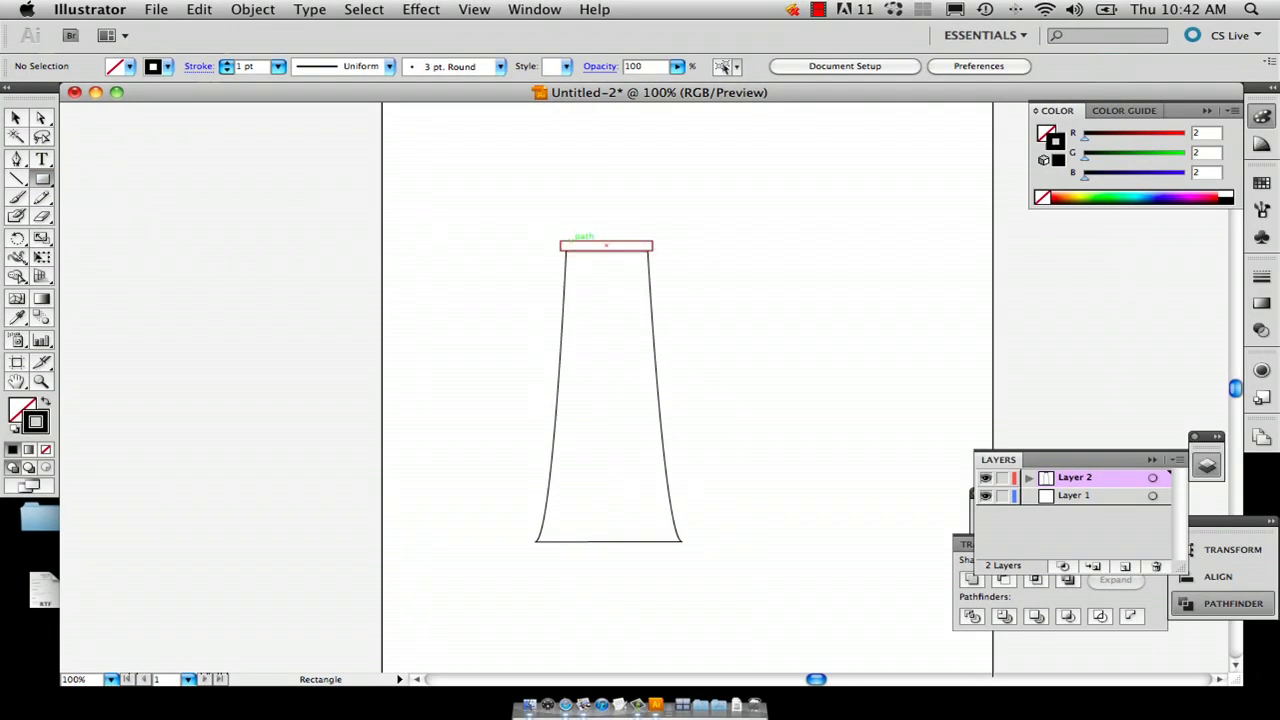
pyautogui.moveTo(567, 241); pyautogui.dragTo(646, 200)
pyautogui.click(15, 118)
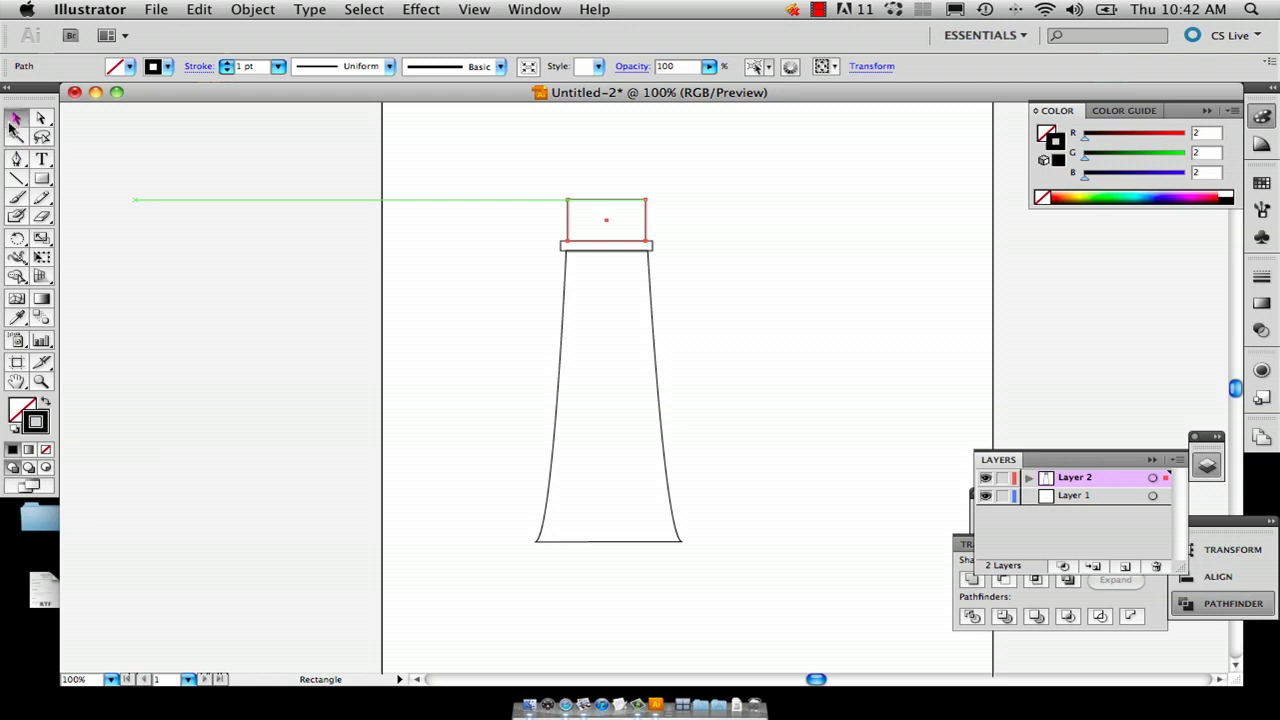
pyautogui.click(730, 199)
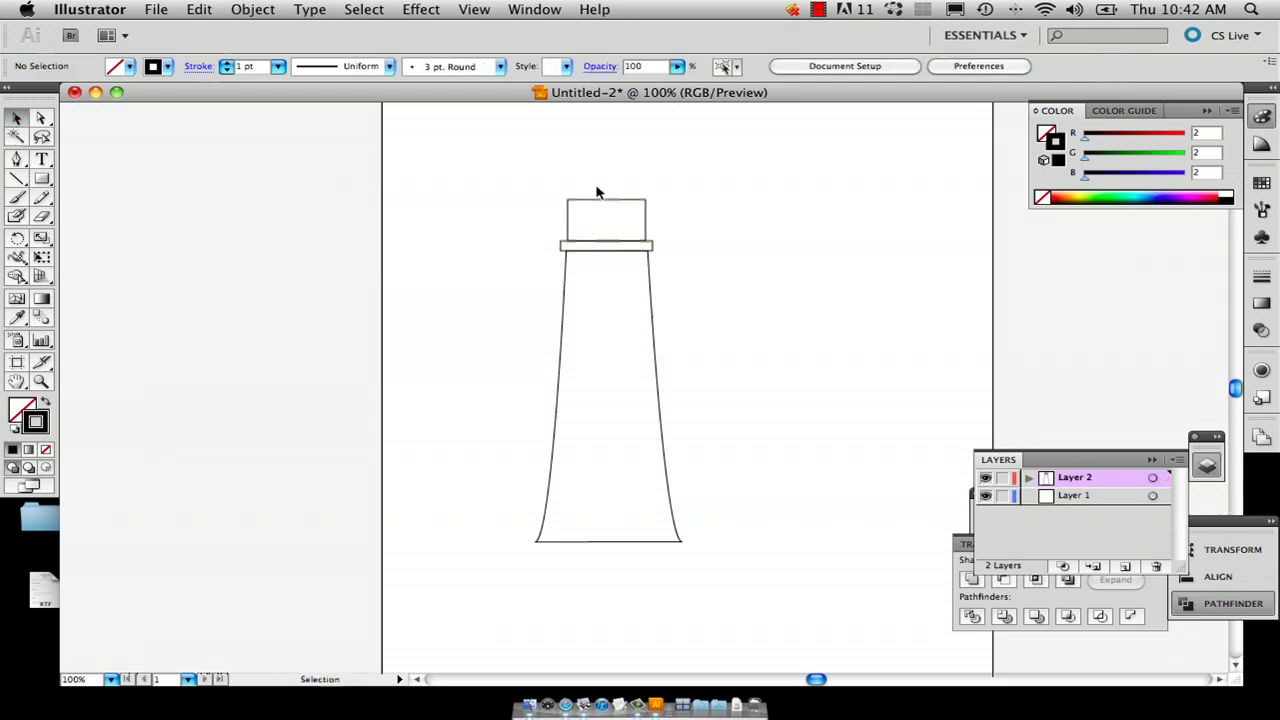
# Draw a thin cap rectangle on top of the taller rectangle, matching the width of the lower cap
pyautogui.click(41, 178)
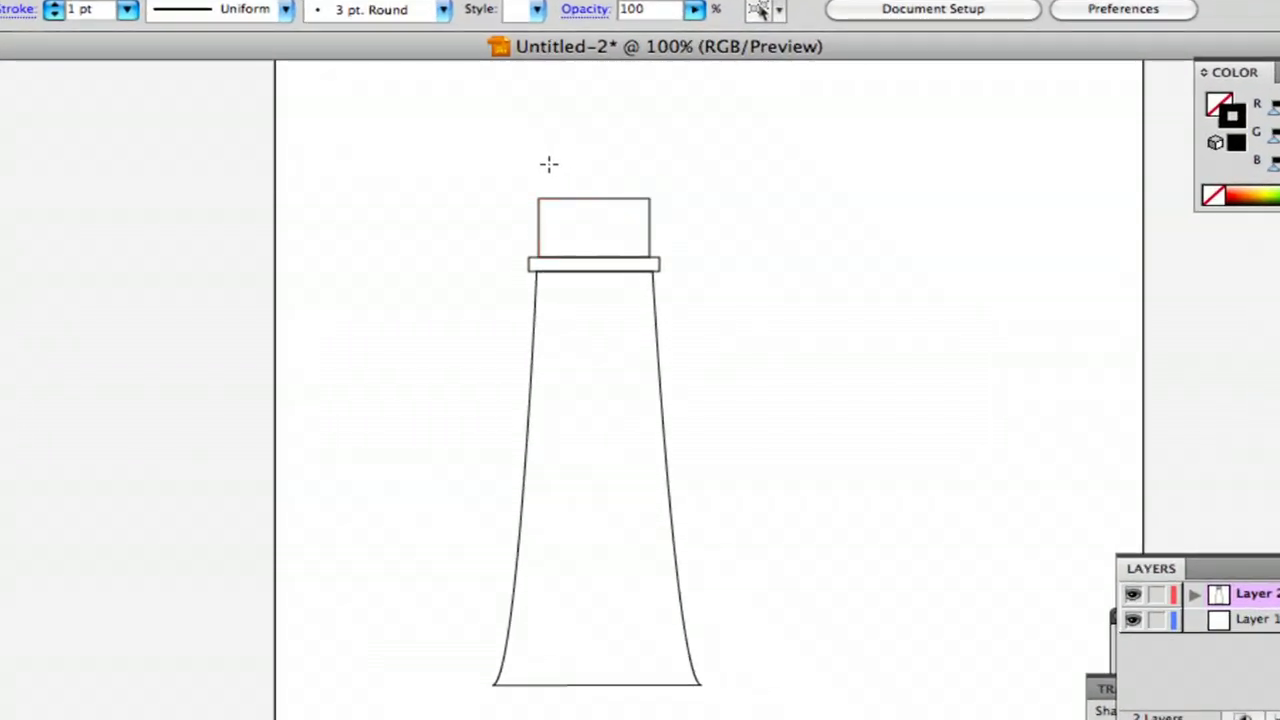
pyautogui.moveTo(529, 183); pyautogui.dragTo(660, 199)
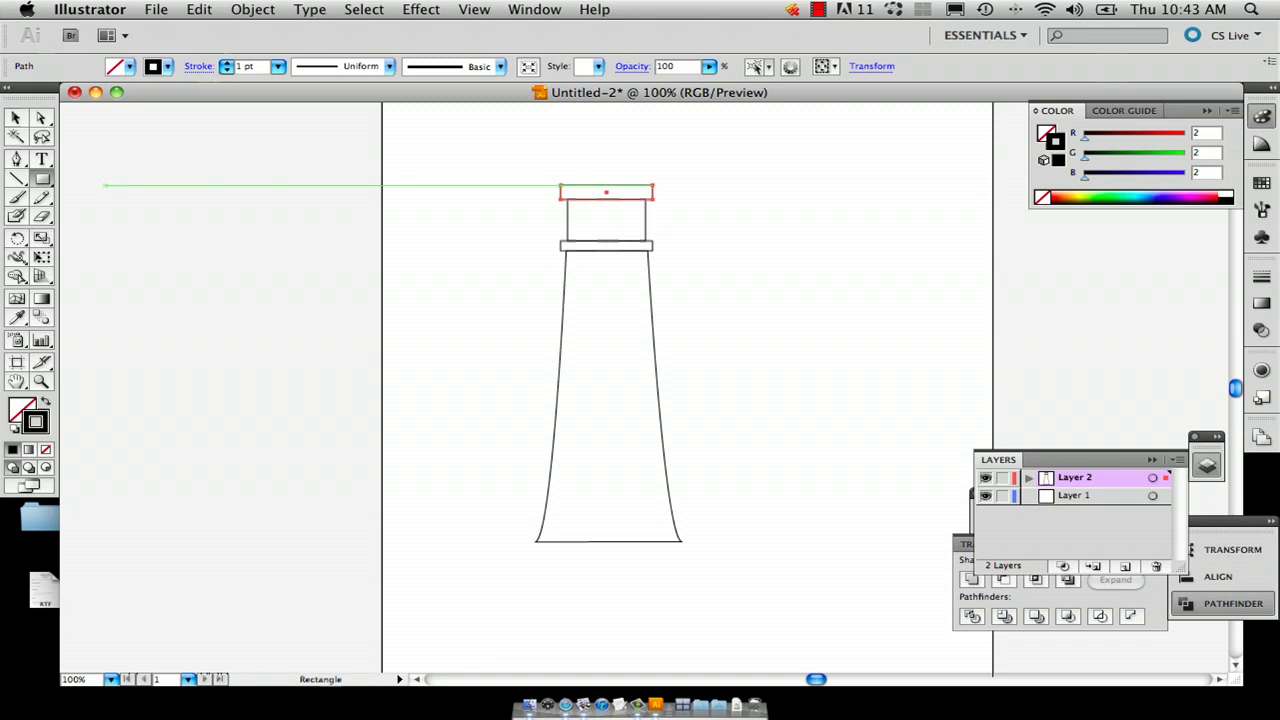
pyautogui.click(26, 118)
pyautogui.click(503, 237)
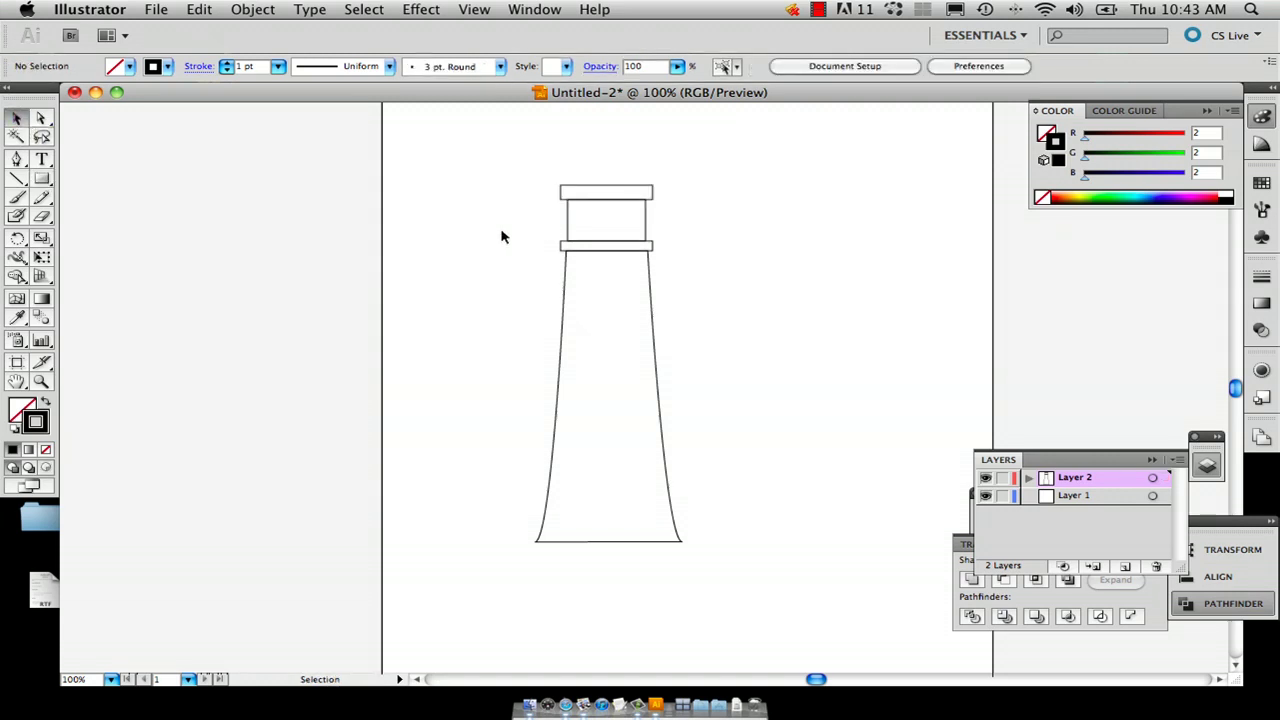
pyautogui.click(653, 196)
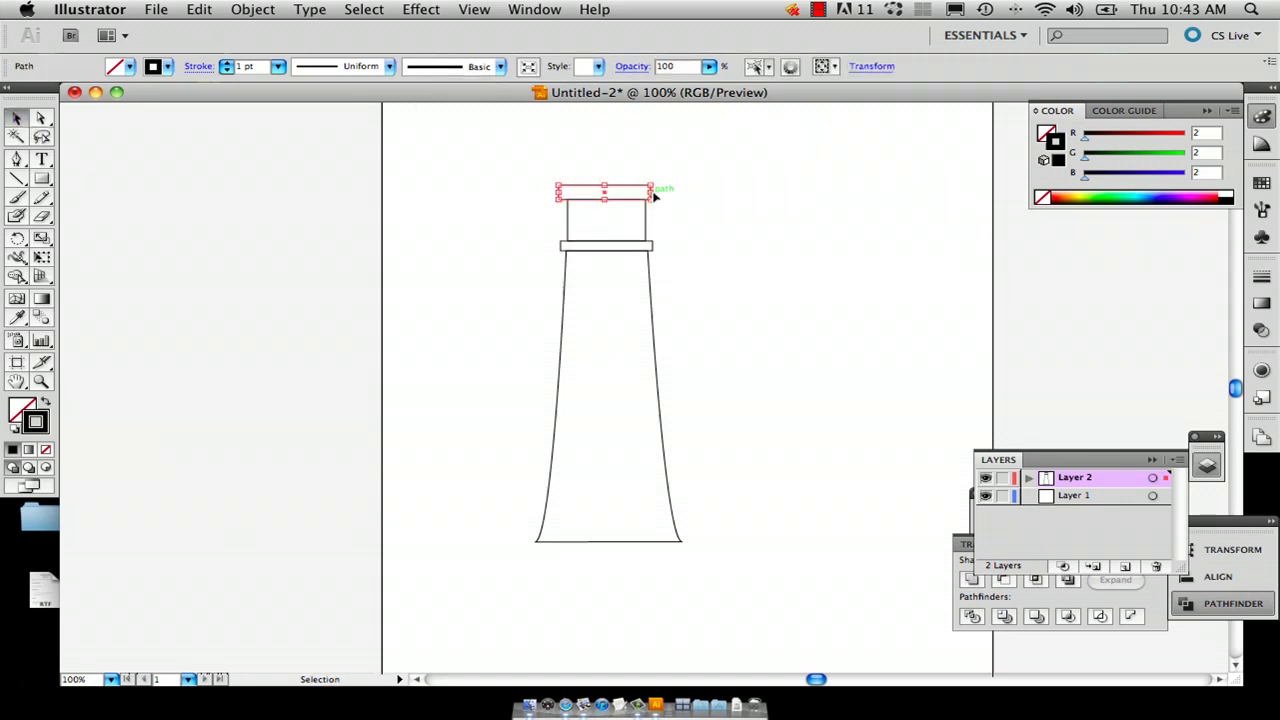
pyautogui.click(701, 198)
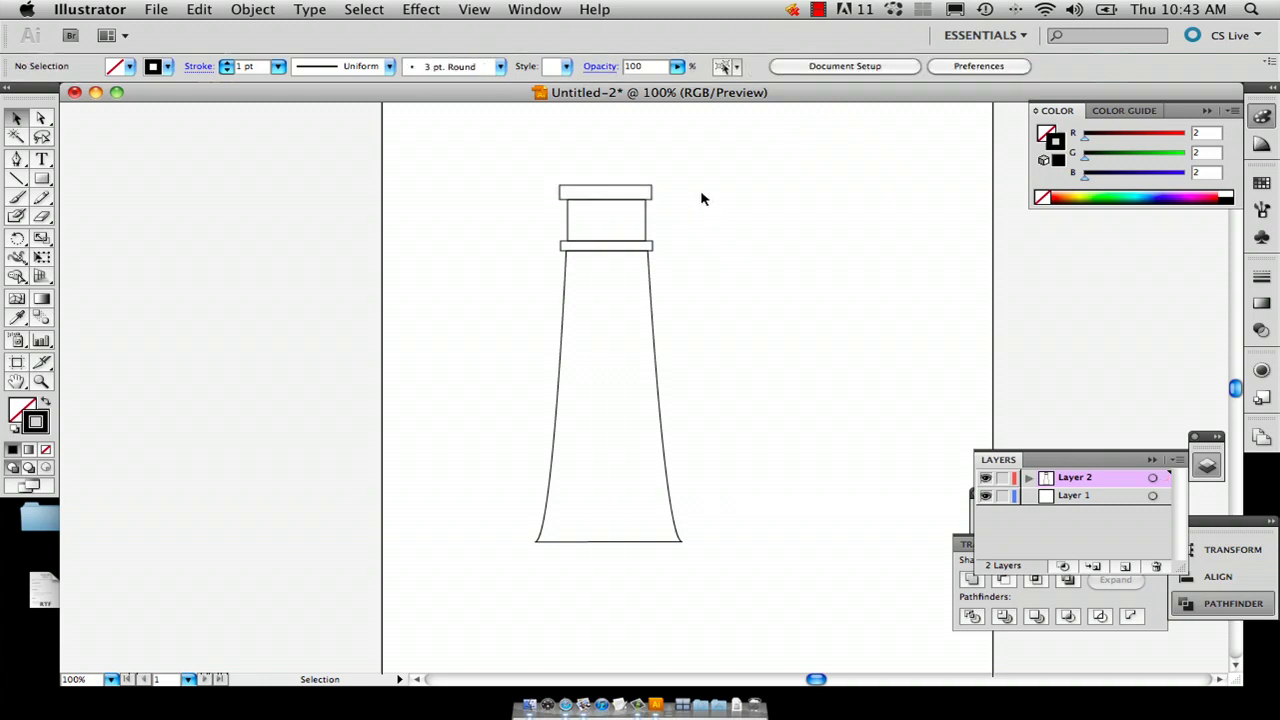
pyautogui.click(655, 197)
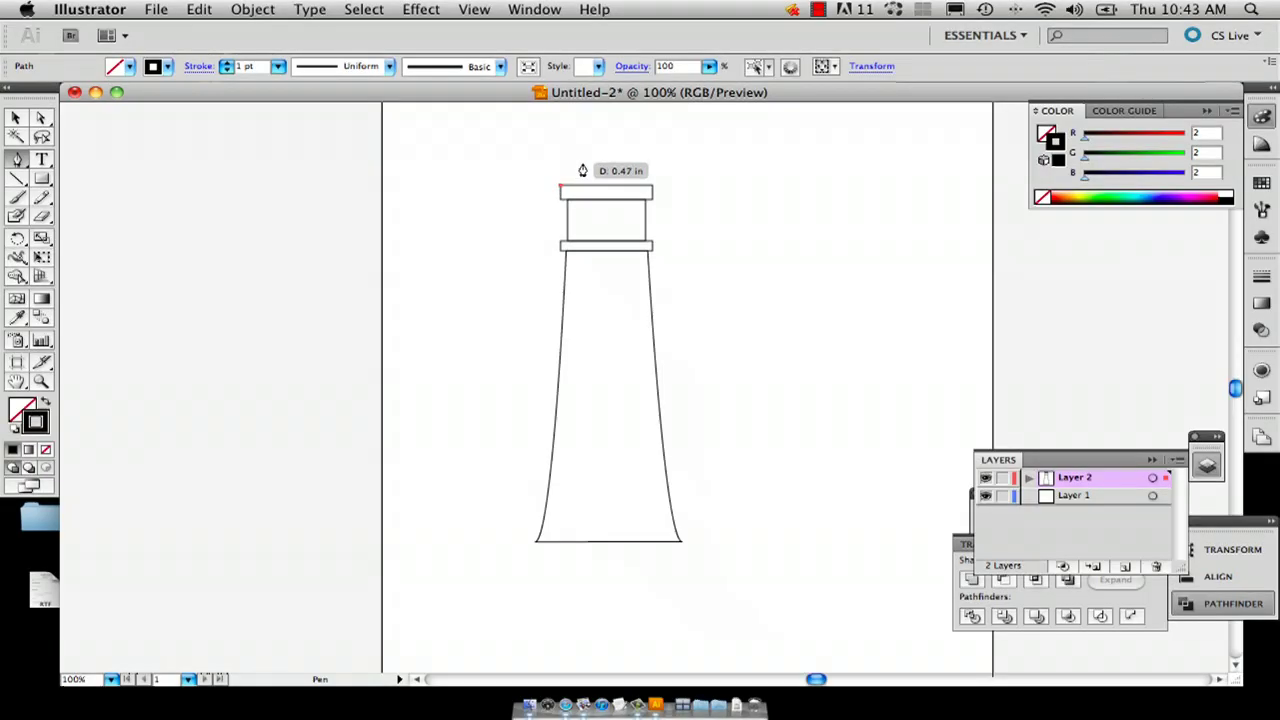
# Draw a dome-shaped Pen curve about 1.28 in wide between the two upper corners of the top cap rectangle
pyautogui.click(651, 191)
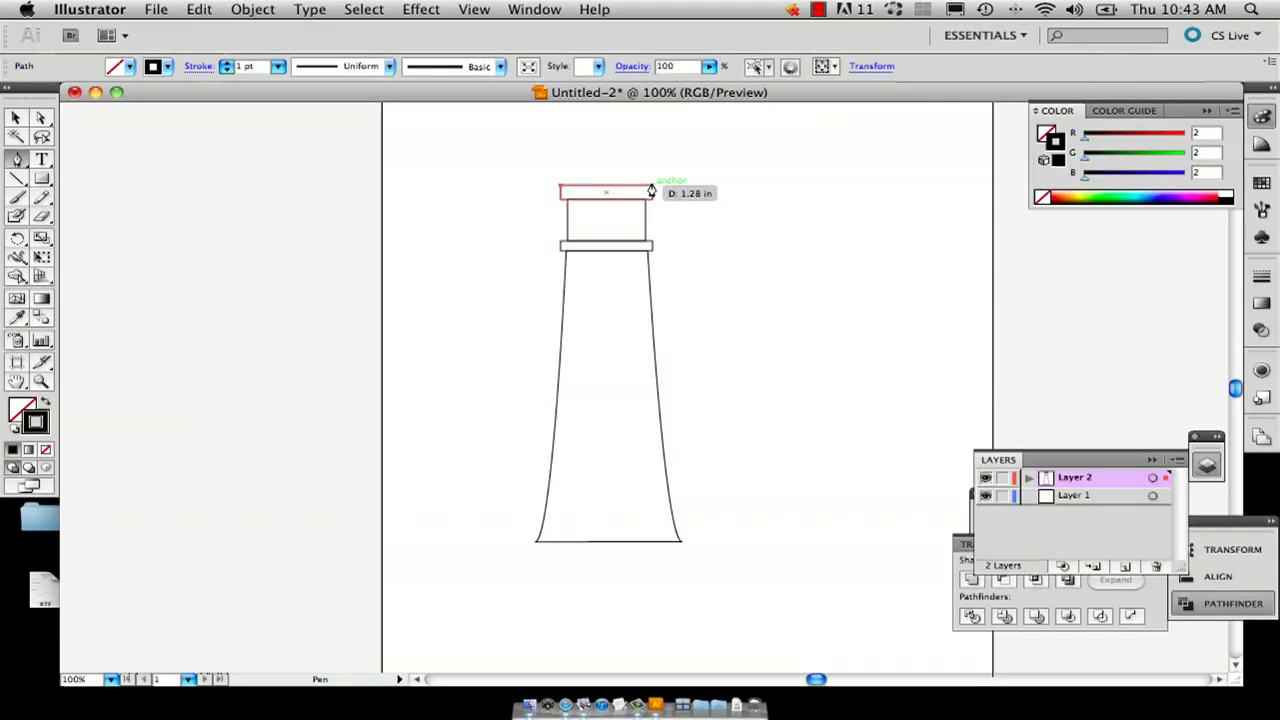
pyautogui.press('super+z')
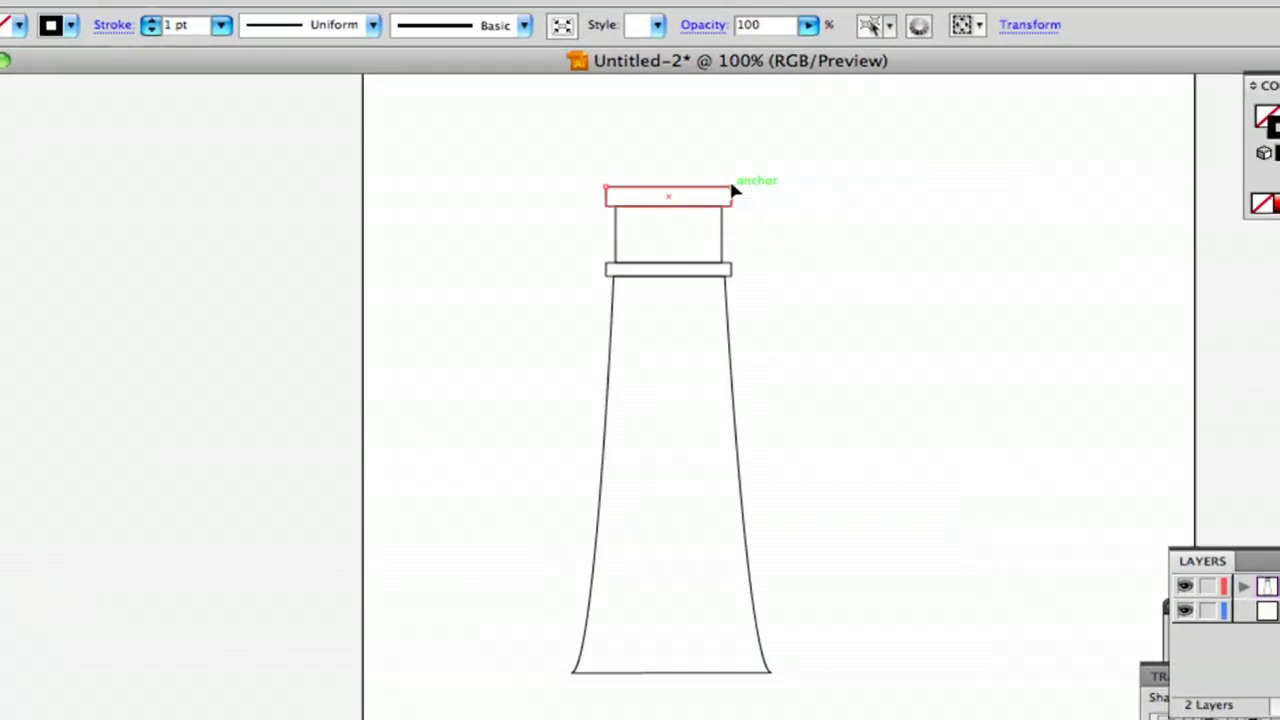
pyautogui.moveTo(731, 188); pyautogui.dragTo(791, 318)
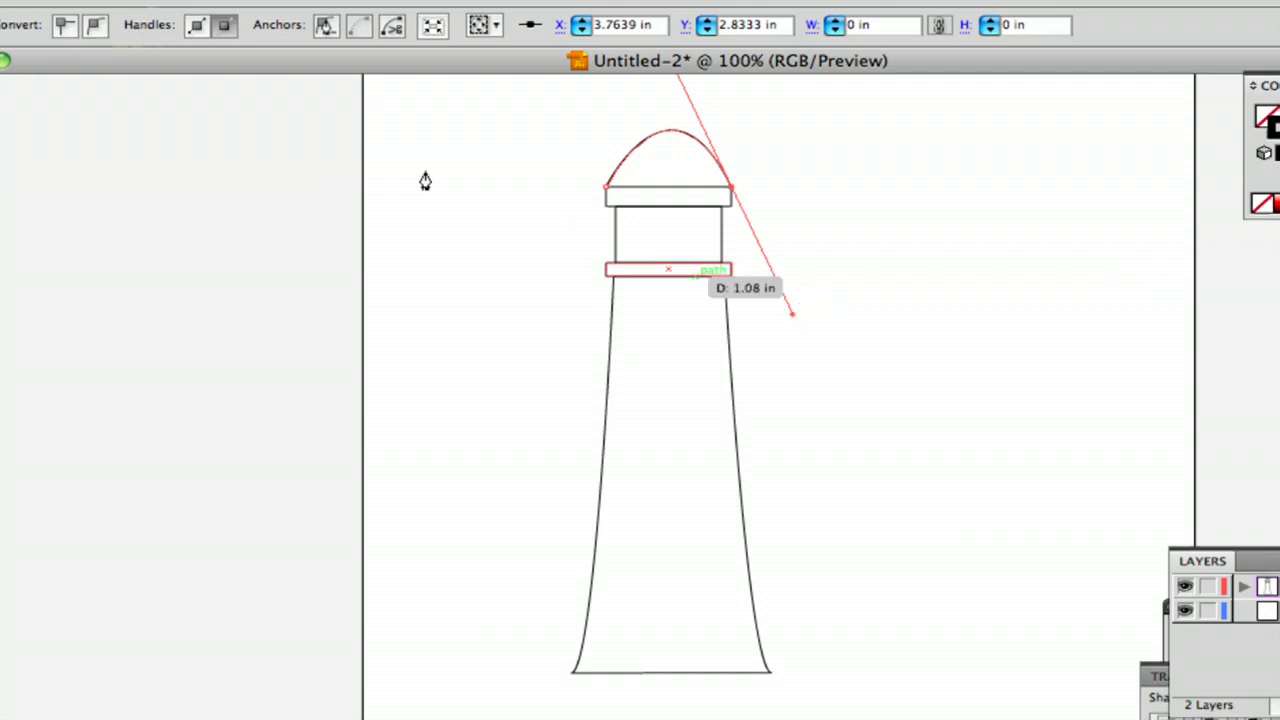
pyautogui.press('super')
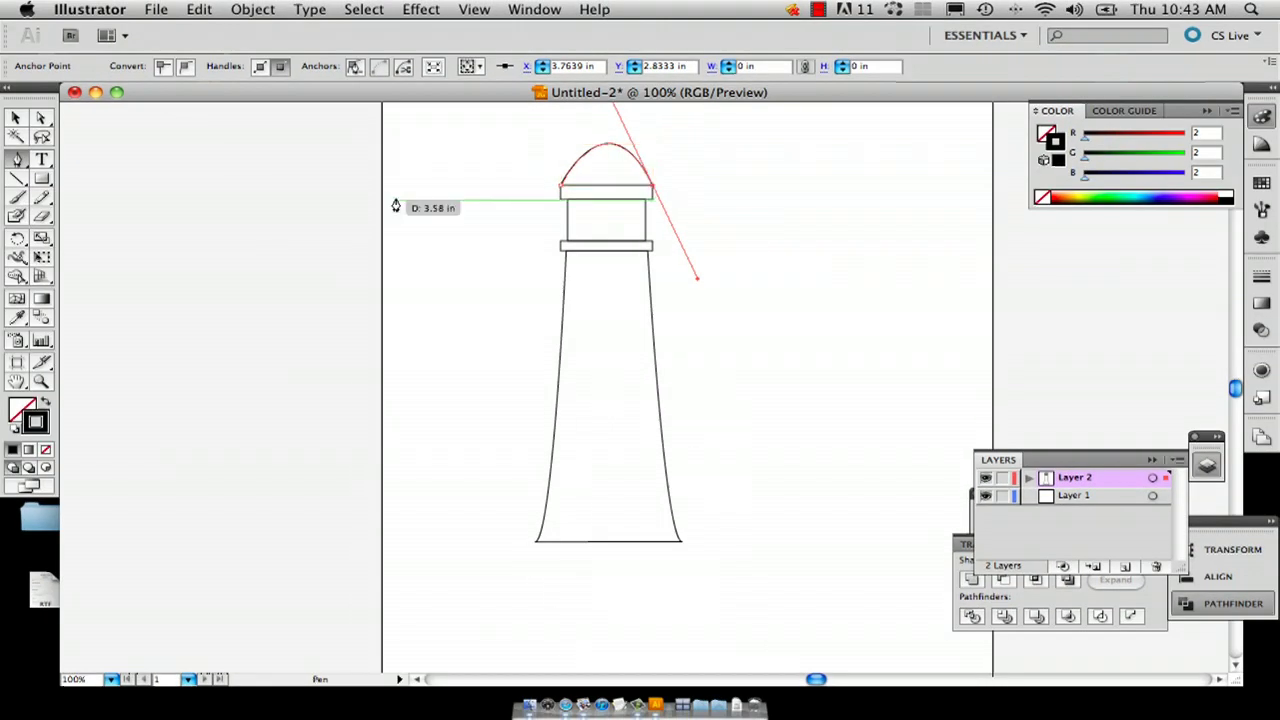
# Move both end anchor points of the dome curve slightly inward, in line with the sides of the taller rectangle below
pyautogui.click(42, 118)
pyautogui.hscroll(-3, 623, 200)
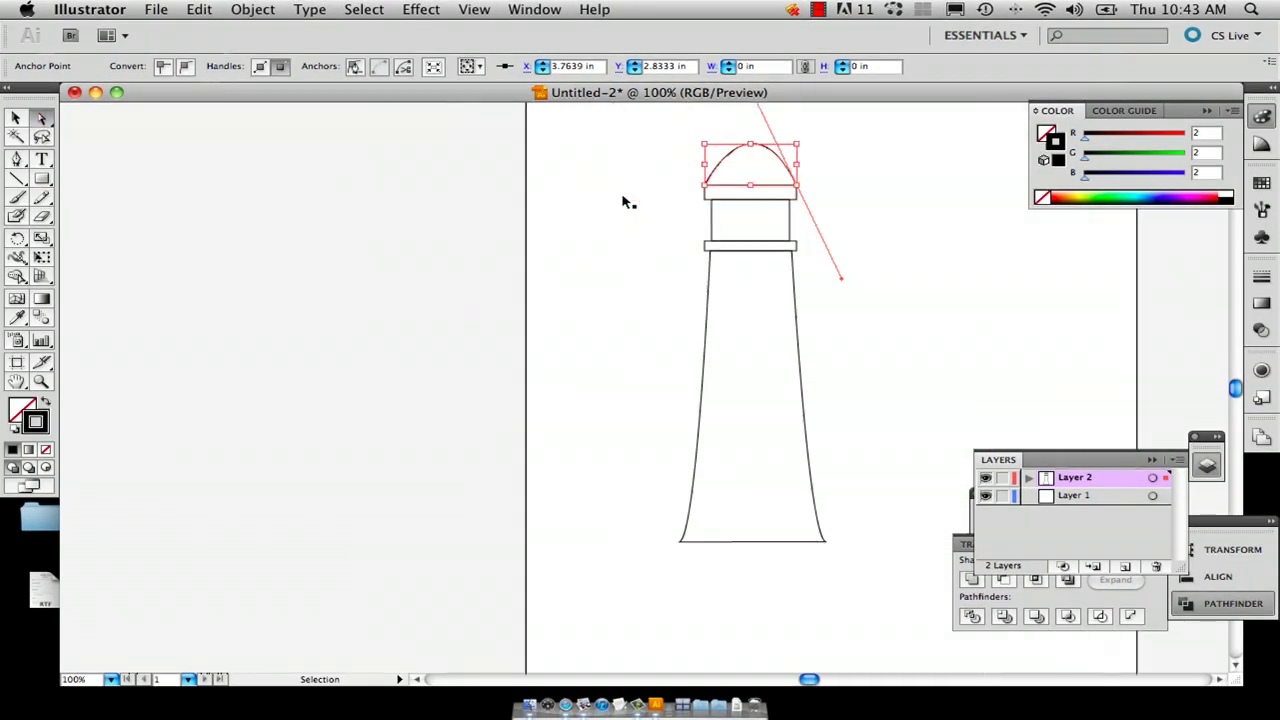
pyautogui.click(706, 188)
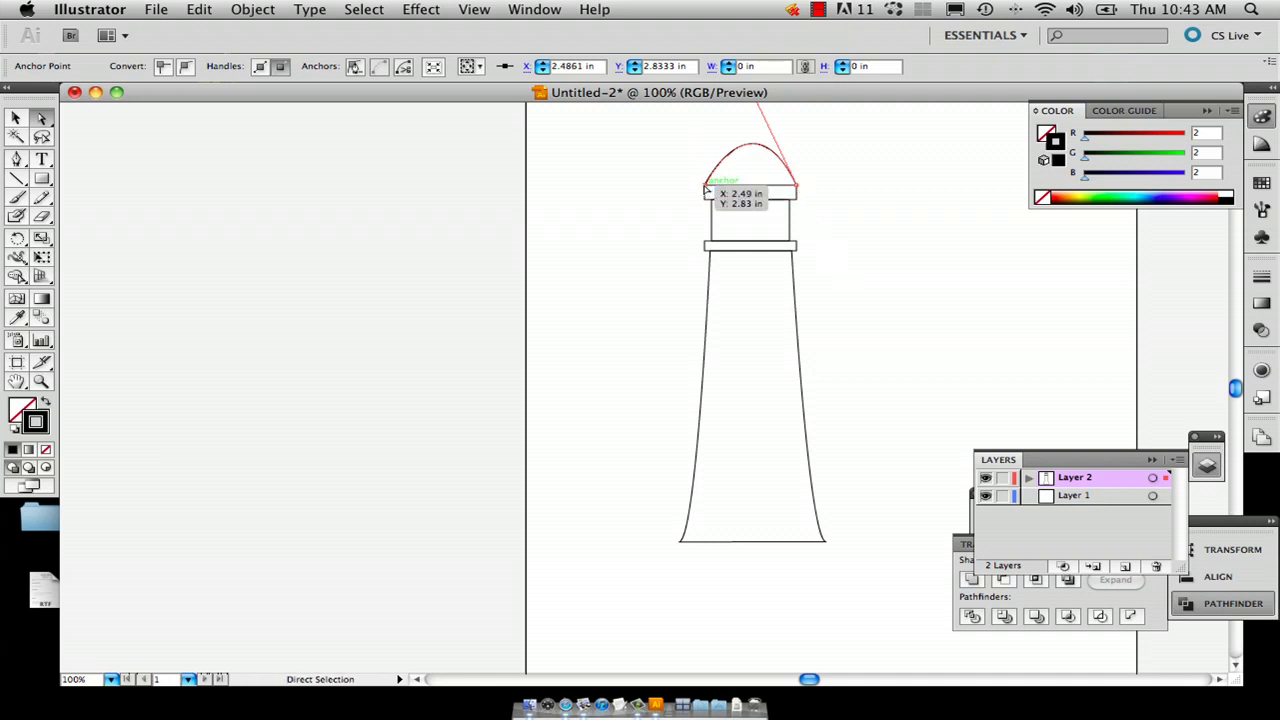
pyautogui.click(797, 181)
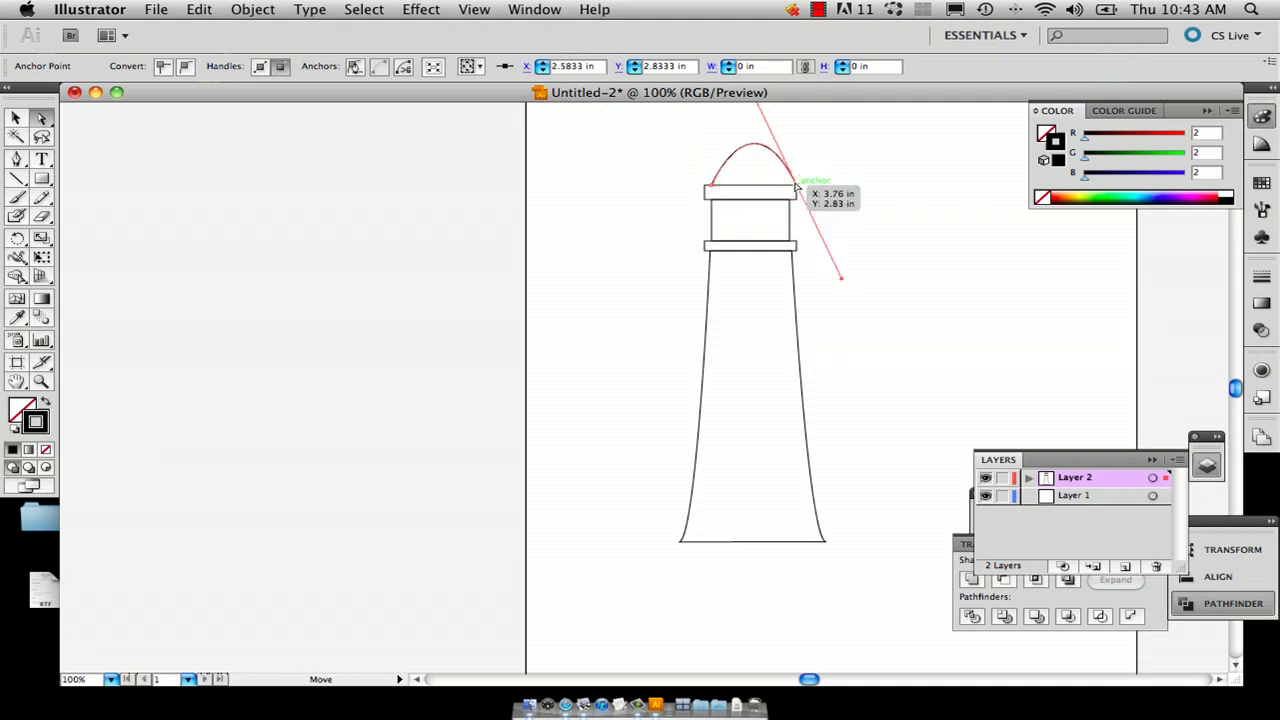
pyautogui.click(812, 189)
pyautogui.scroll(3, 812, 189)
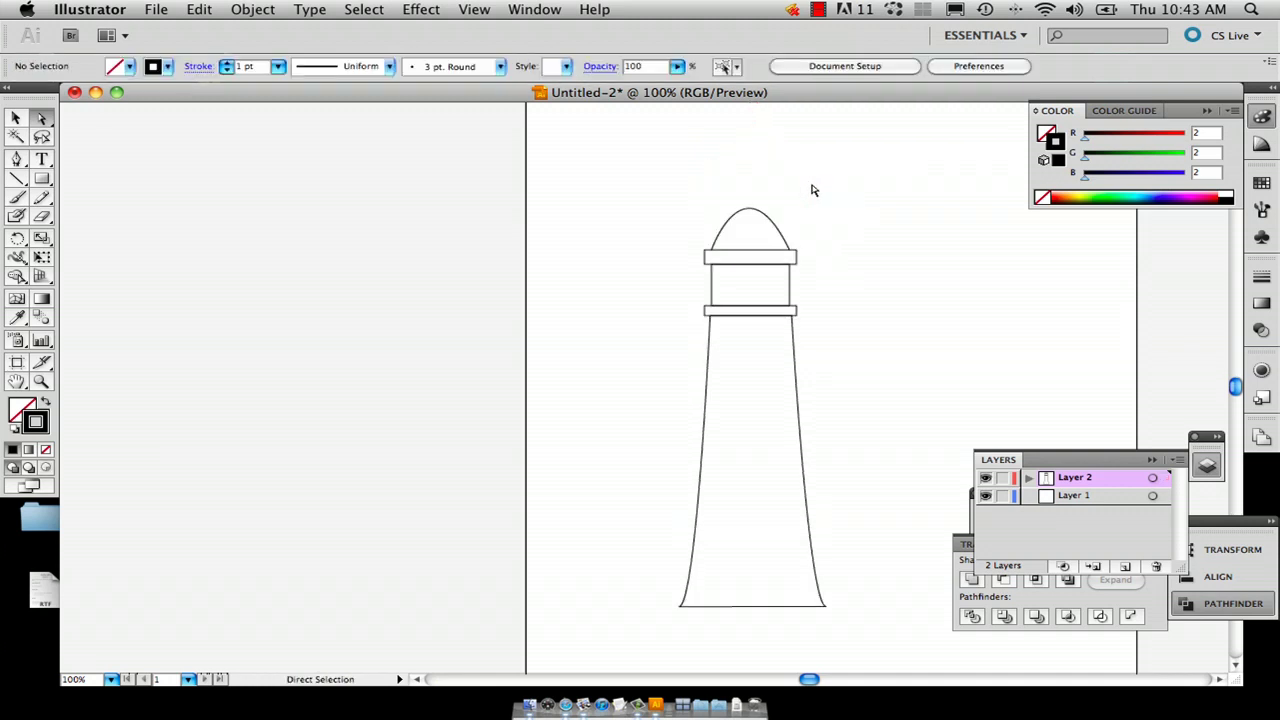
# Draw a small rectangle centered on the peak of the dome
pyautogui.click(40, 180)
pyautogui.moveTo(40, 180); pyautogui.dragTo(65, 181)
pyautogui.moveTo(741, 195); pyautogui.dragTo(756, 210)
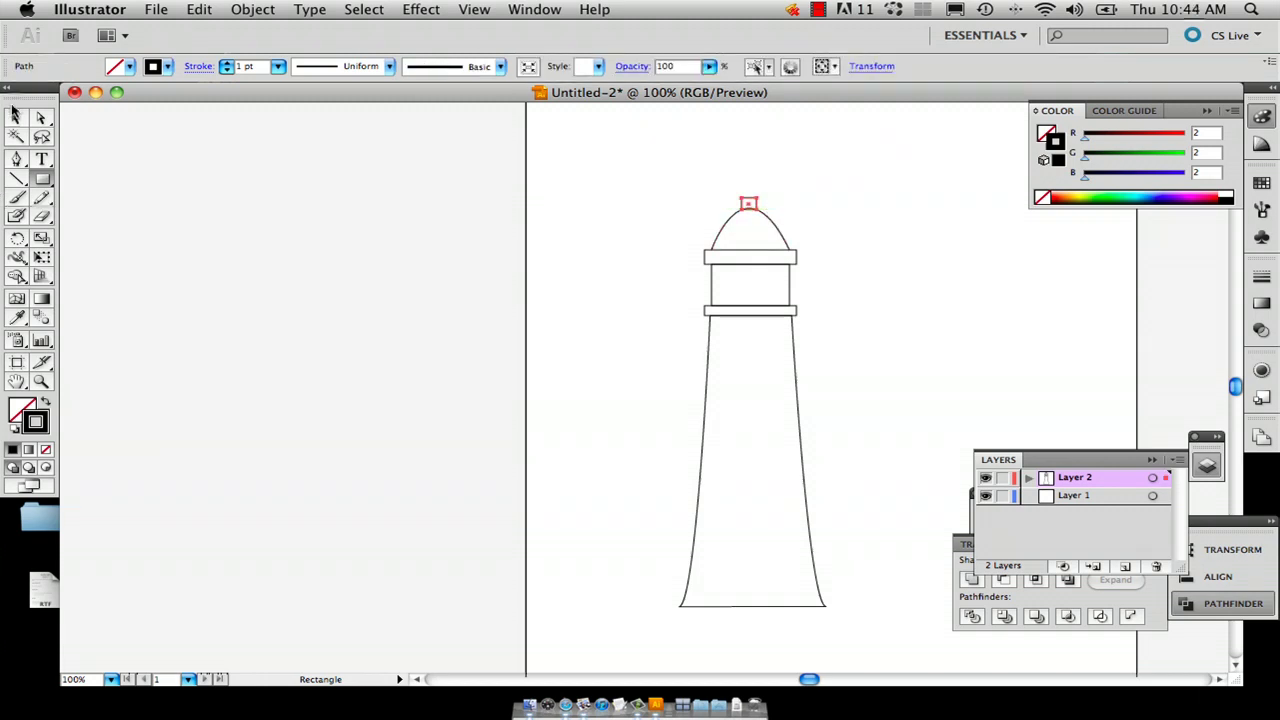
pyautogui.click(15, 116)
pyautogui.click(815, 245)
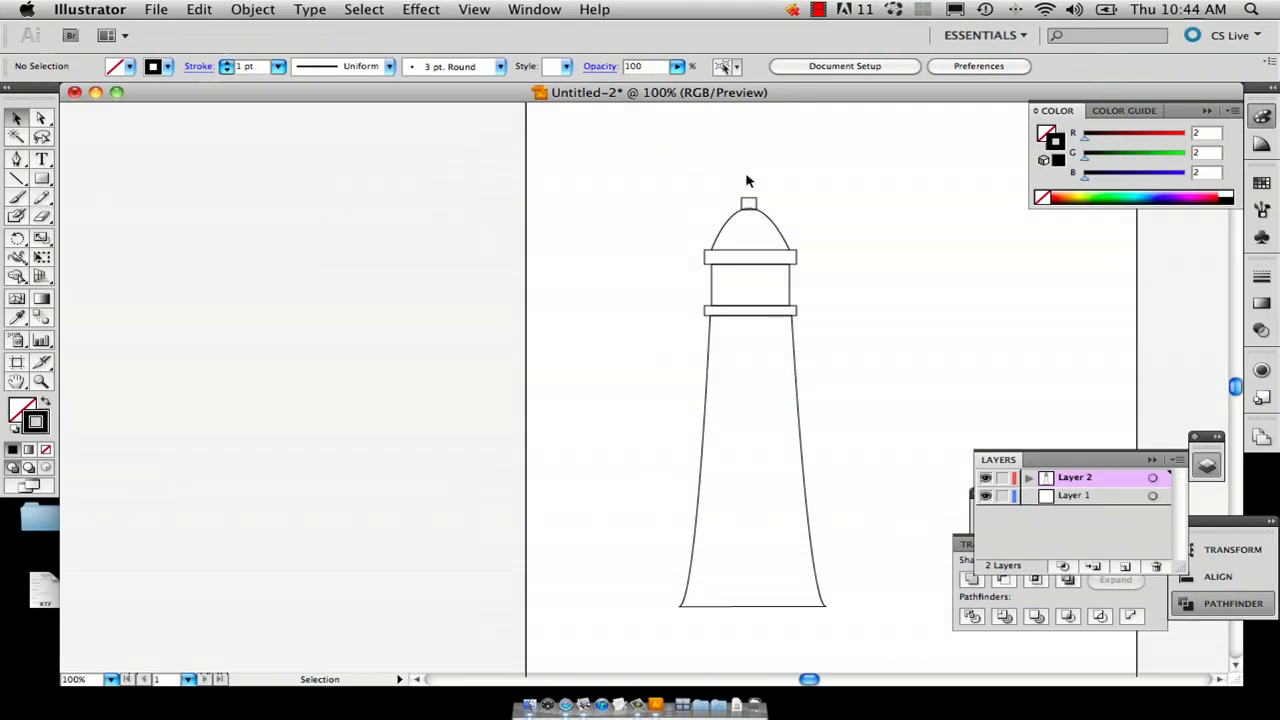
# Unite the dome and the small rectangle on its peak into one shape with Pathfinder
pyautogui.moveTo(752, 197); pyautogui.dragTo(786, 241)
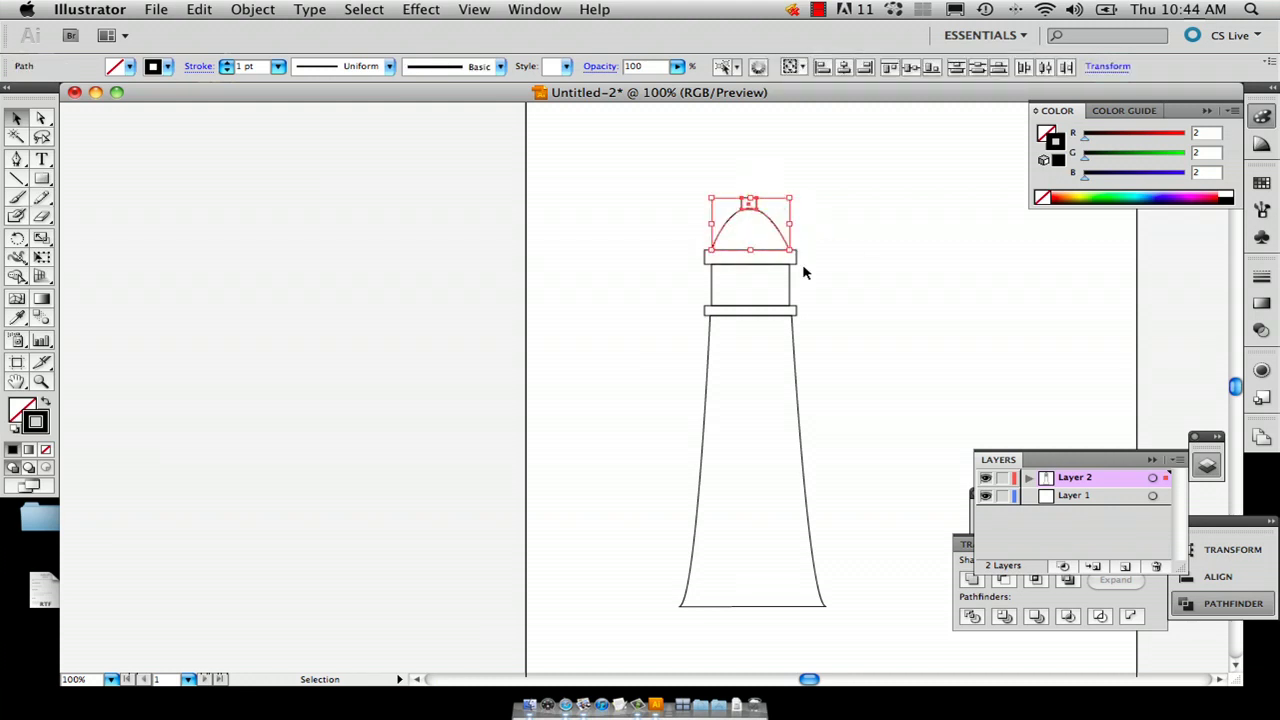
pyautogui.click(516, 10)
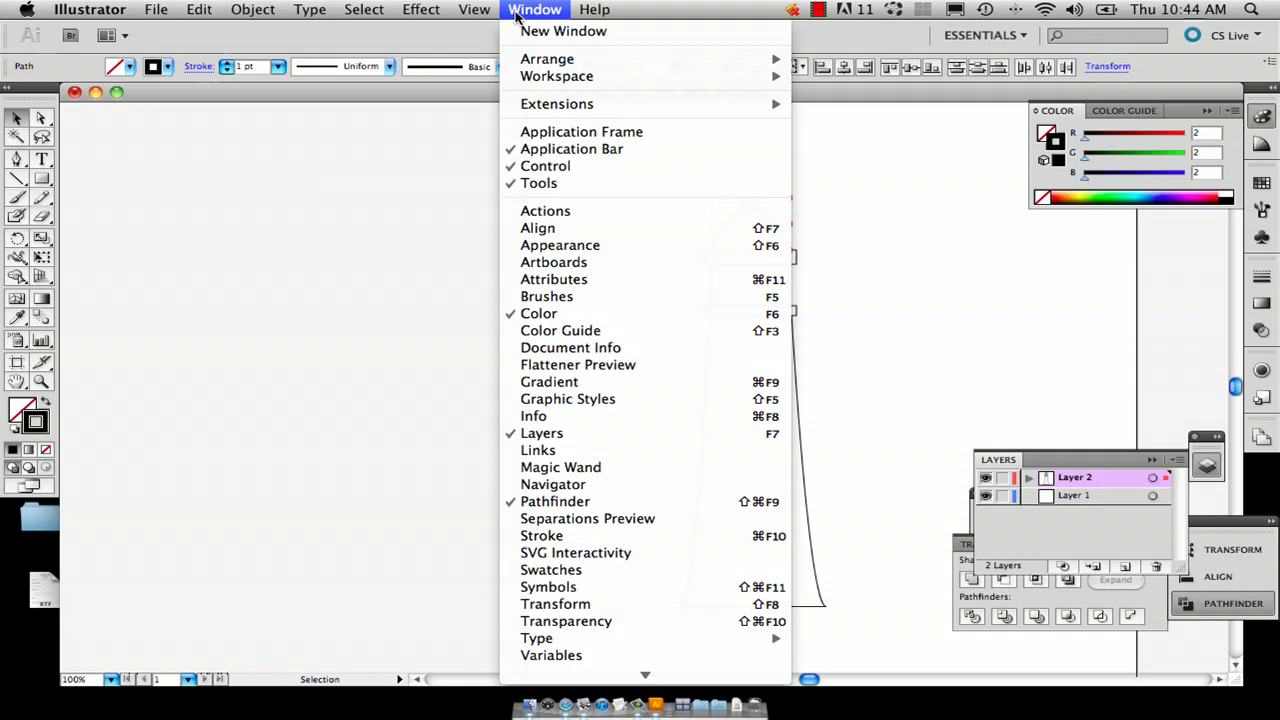
pyautogui.click(517, 11)
pyautogui.click(516, 11)
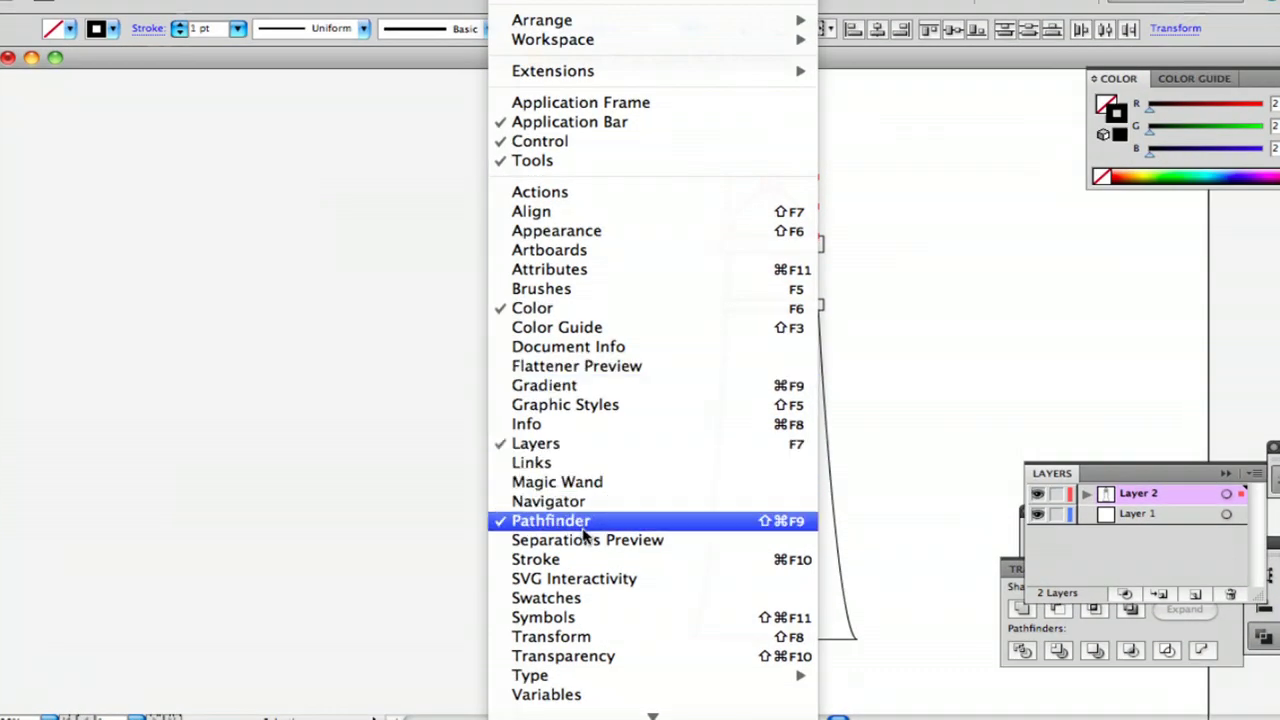
pyautogui.click(577, 503)
pyautogui.press('a')
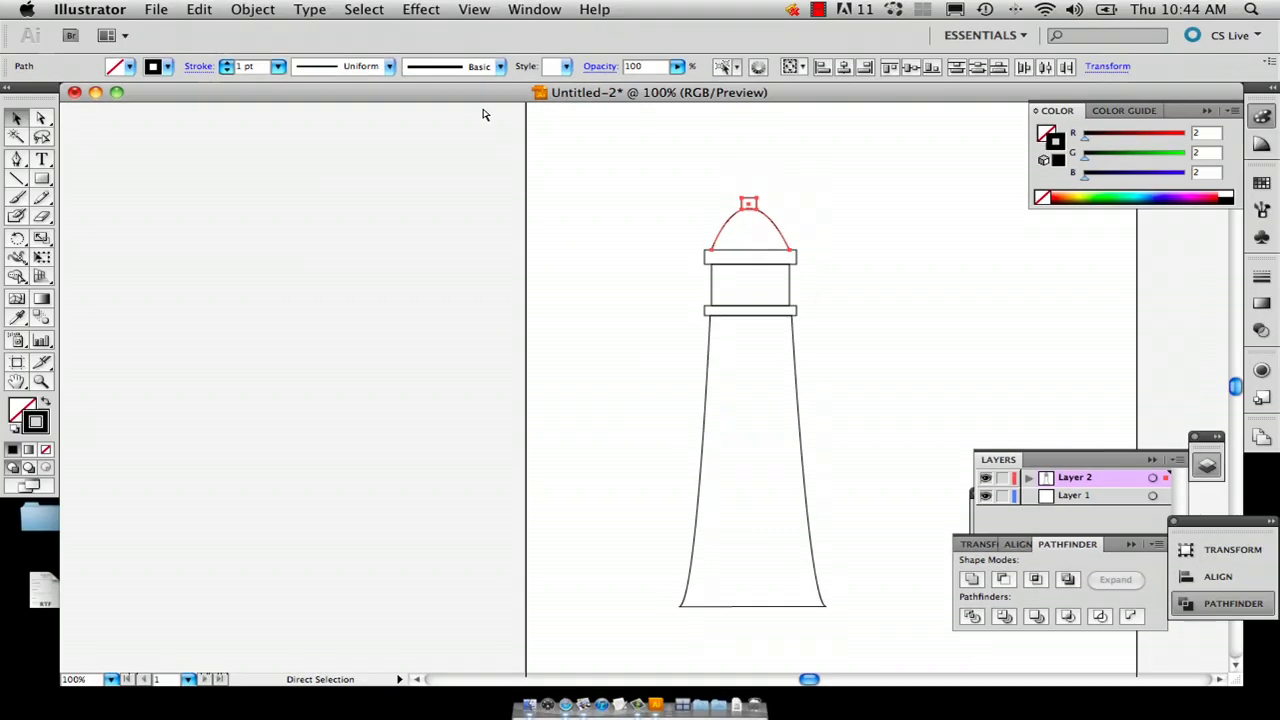
pyautogui.click(516, 9)
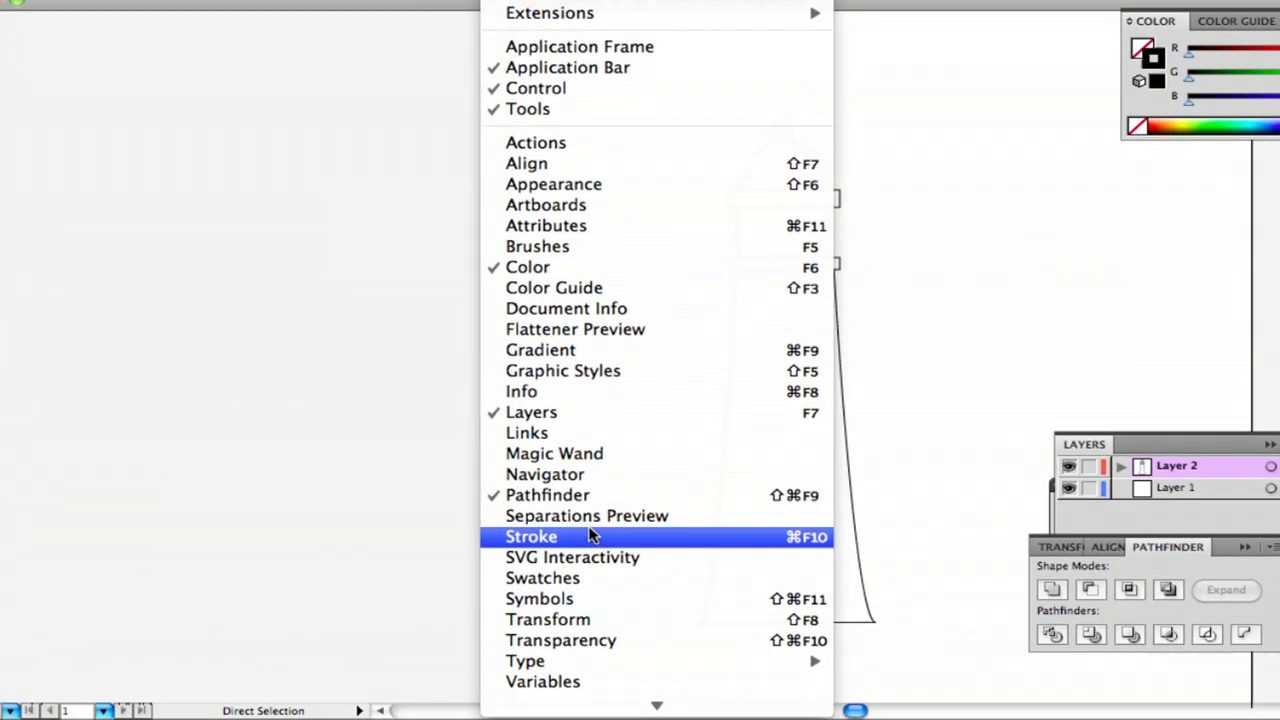
pyautogui.click(574, 494)
pyautogui.press('v')
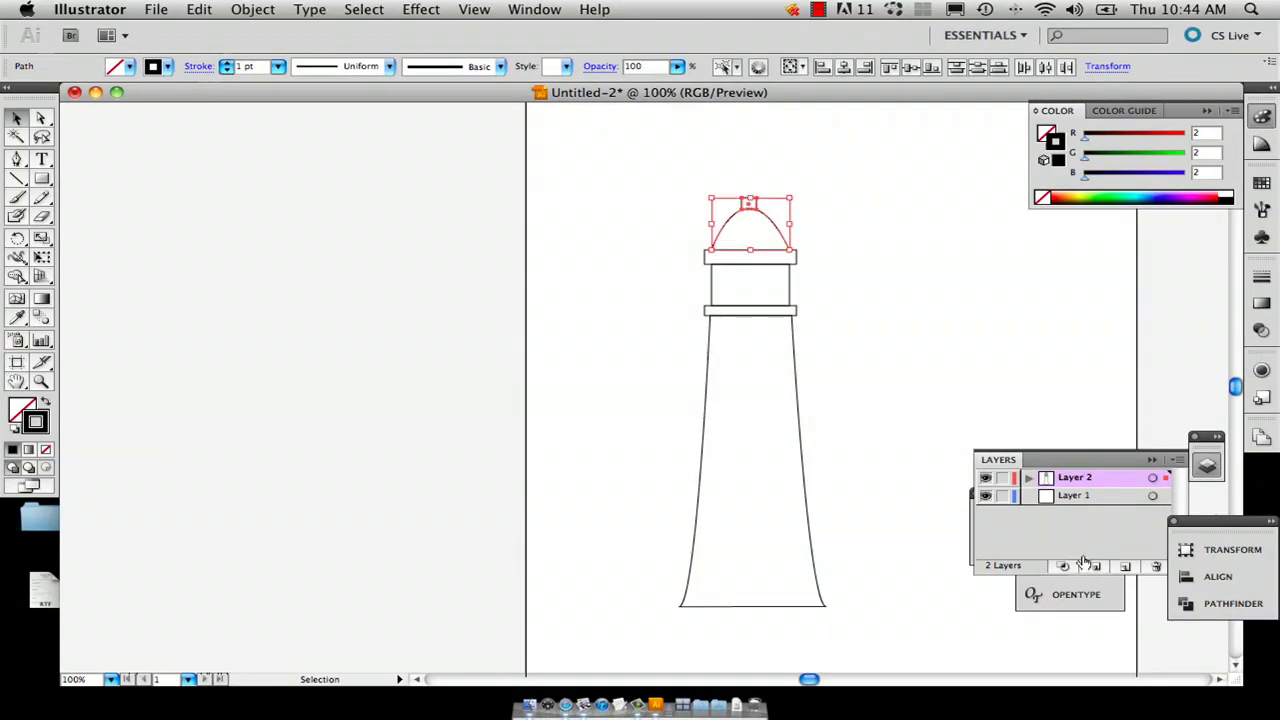
pyautogui.click(1215, 603)
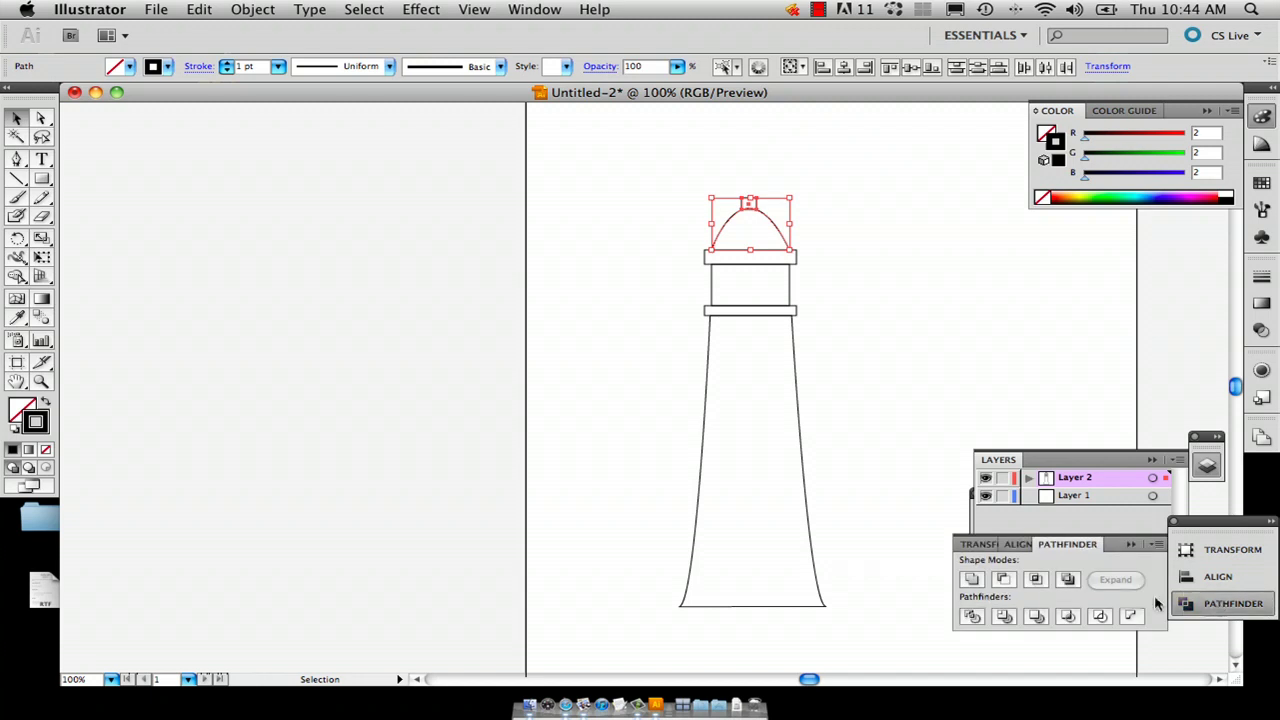
pyautogui.click(973, 580)
pyautogui.click(937, 401)
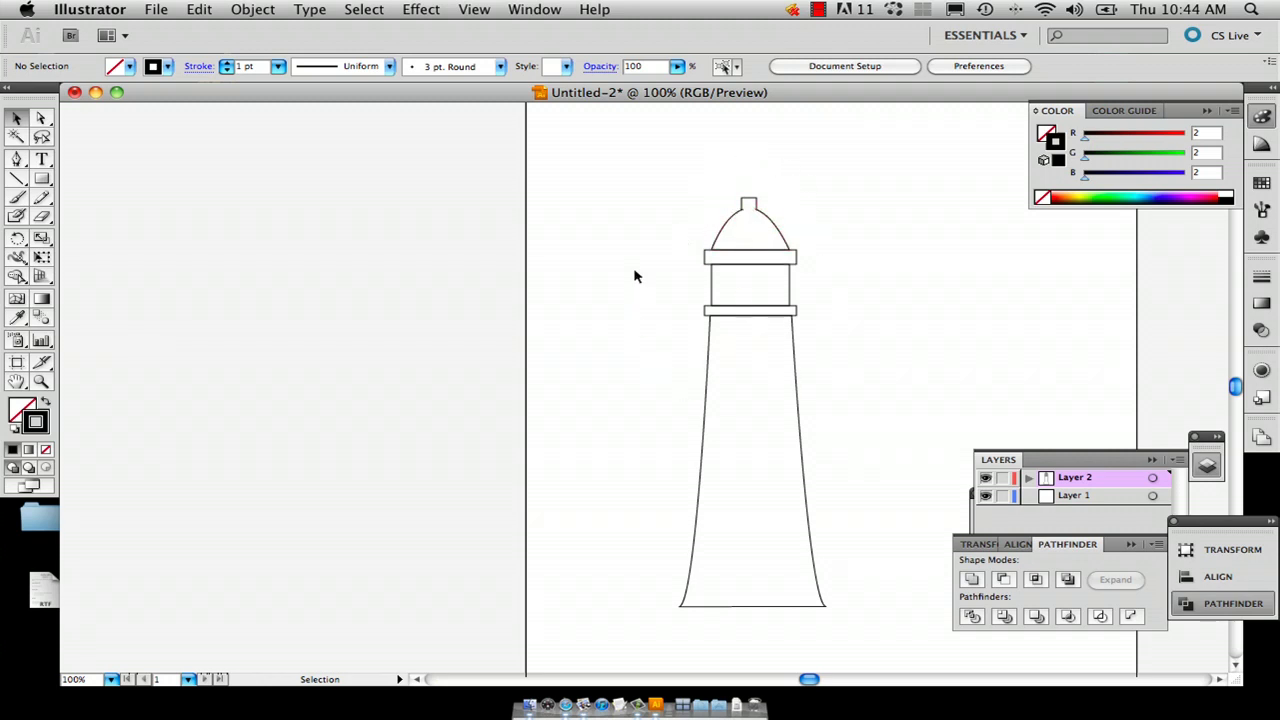
# Draw a base rectangle wider than the tower's foot directly beneath it, and nudge it left to center it
pyautogui.scroll(-5, 625, 460)
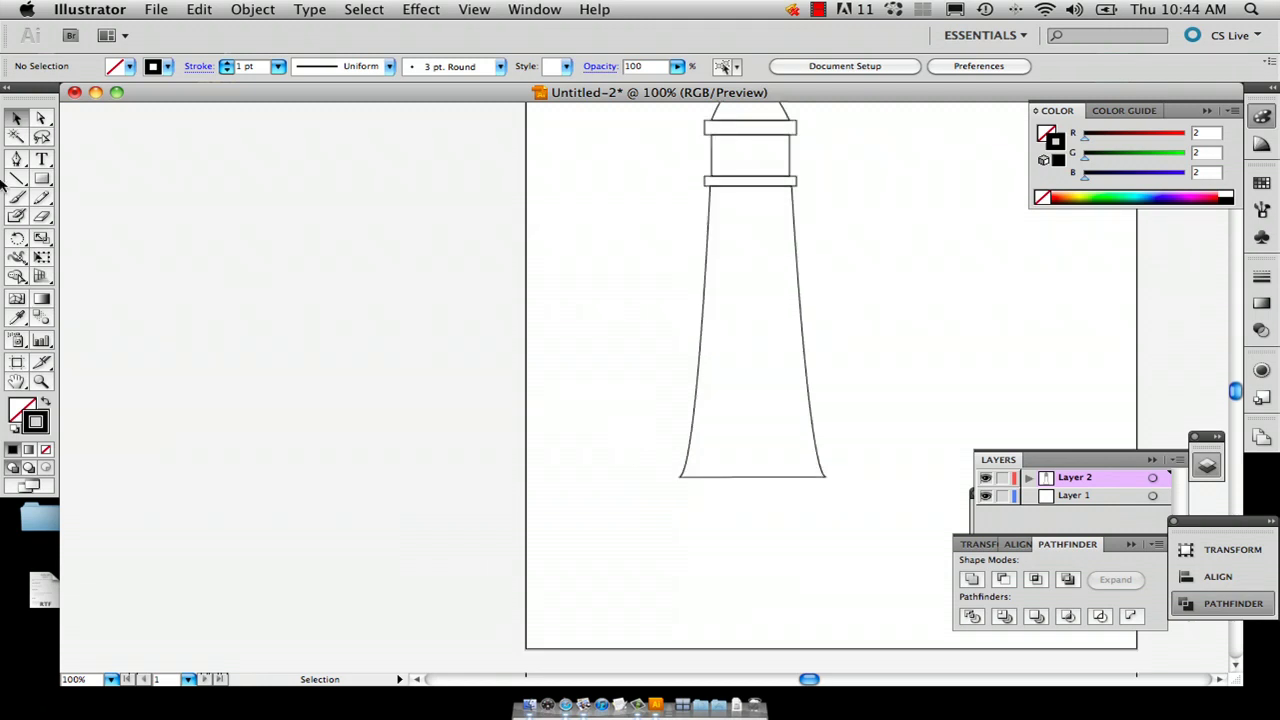
pyautogui.click(40, 183)
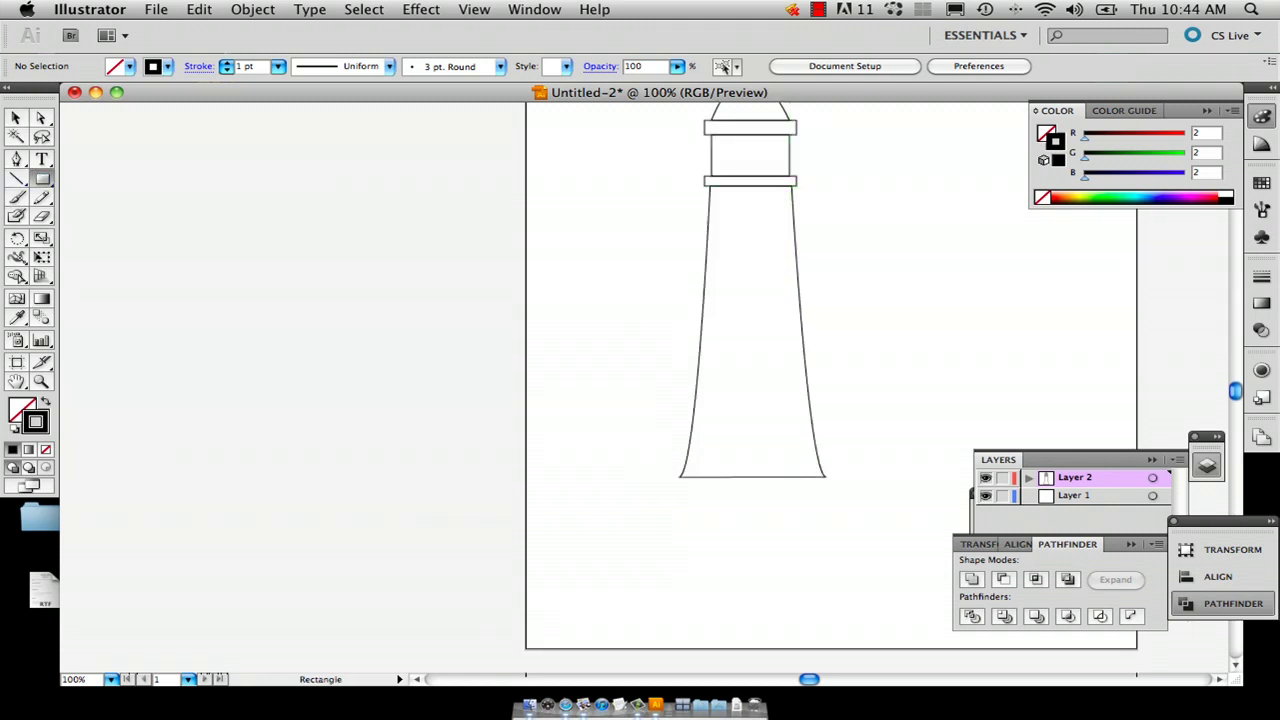
pyautogui.moveTo(658, 477); pyautogui.dragTo(858, 540)
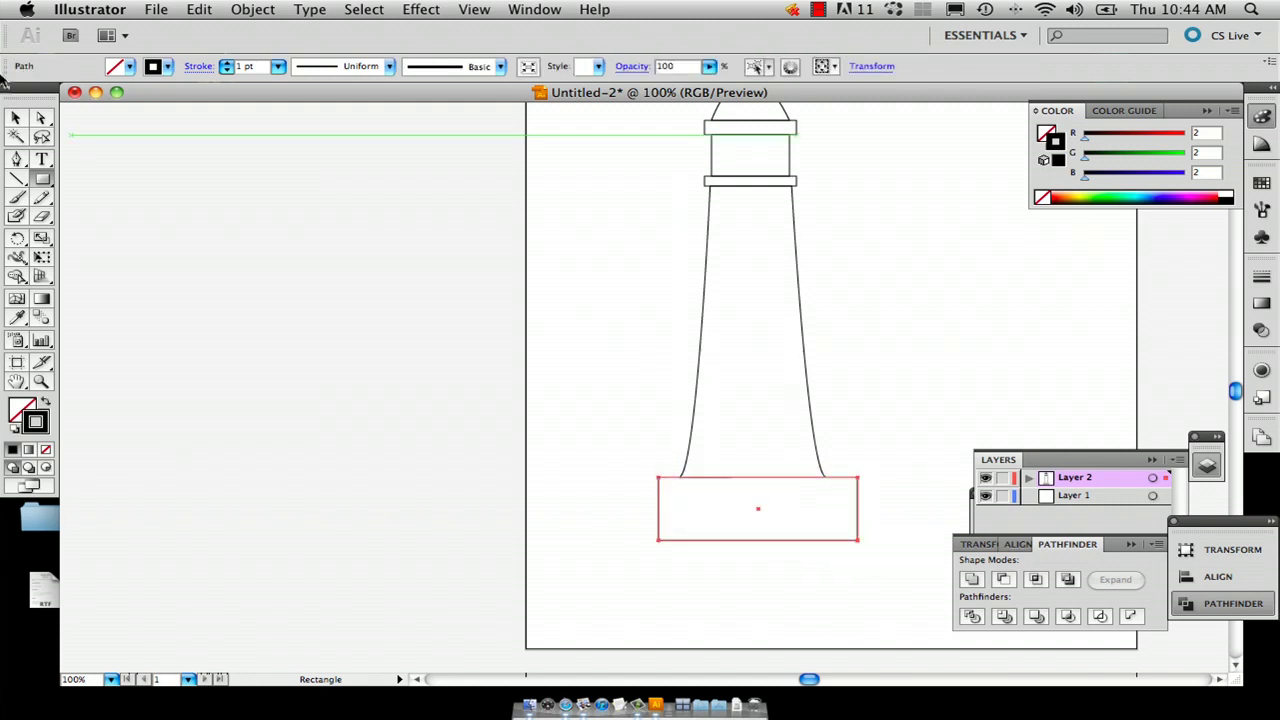
pyautogui.click(16, 118)
pyautogui.press('Left')
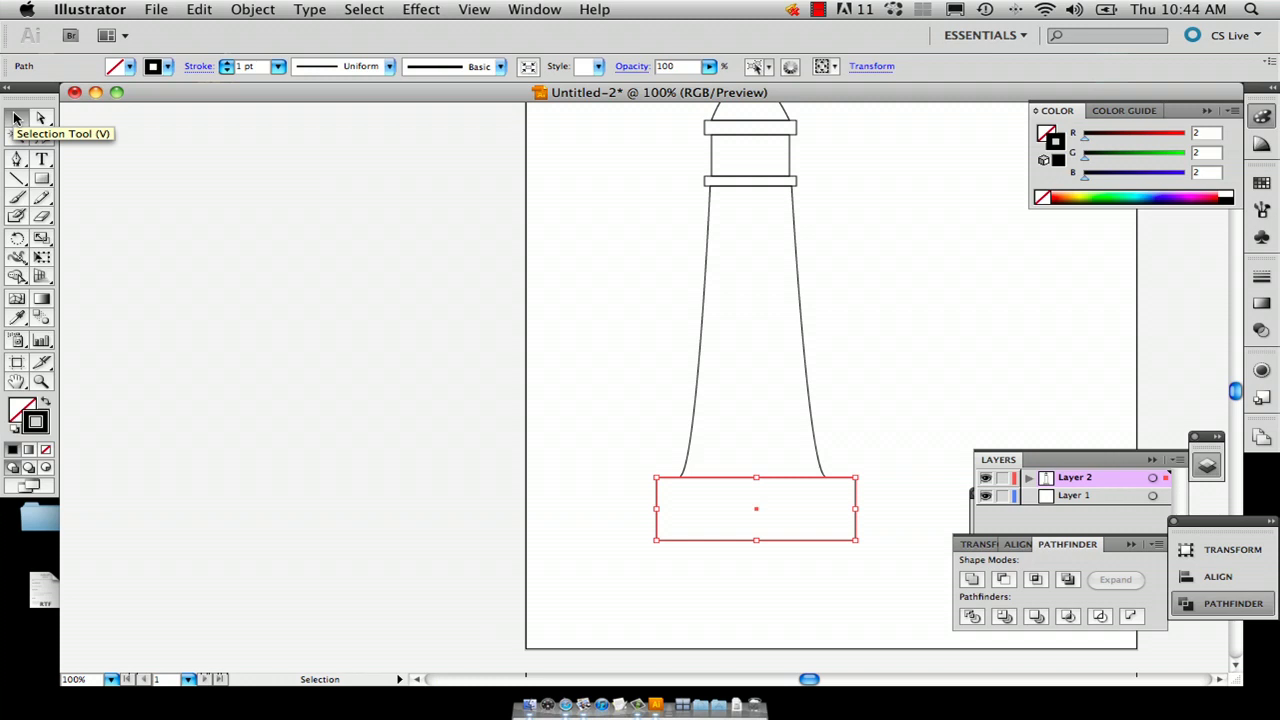
pyautogui.click(542, 222)
pyautogui.scroll(2, 541, 225)
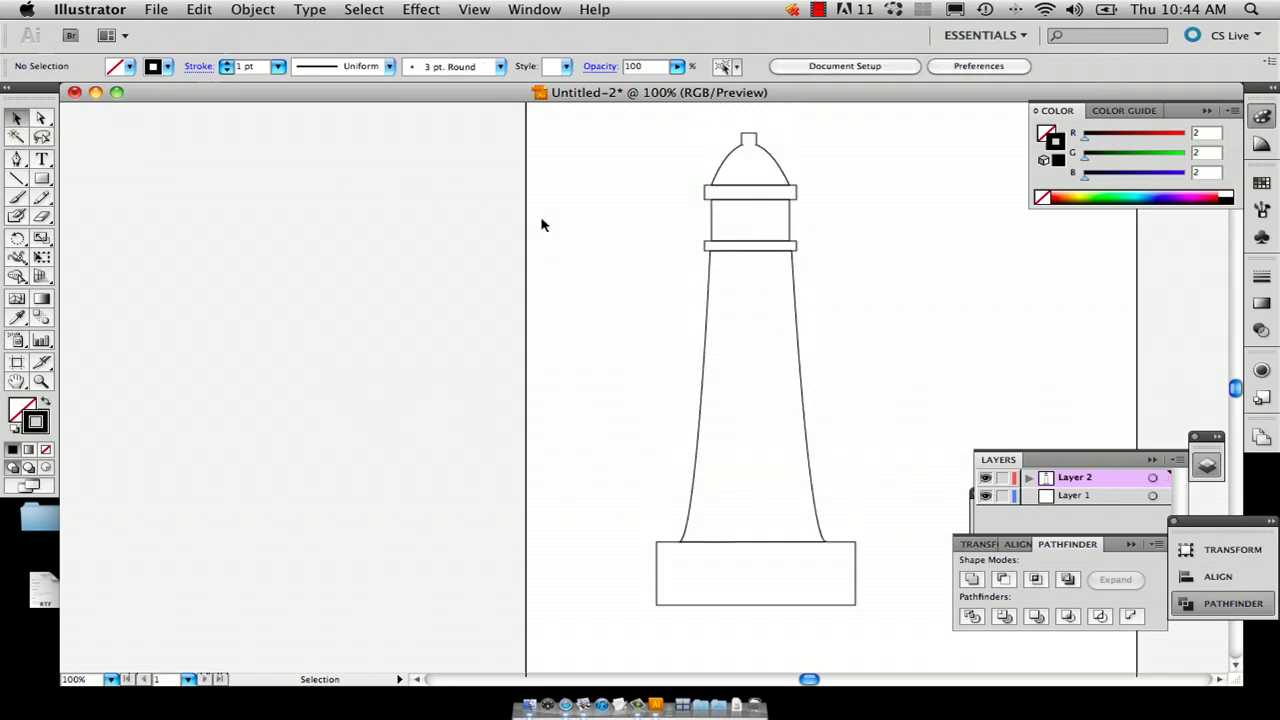
# Draw a shallow upward-bowed Pen curve across the tower body from its left edge to its right edge
pyautogui.moveTo(16, 160); pyautogui.dragTo(80, 160)
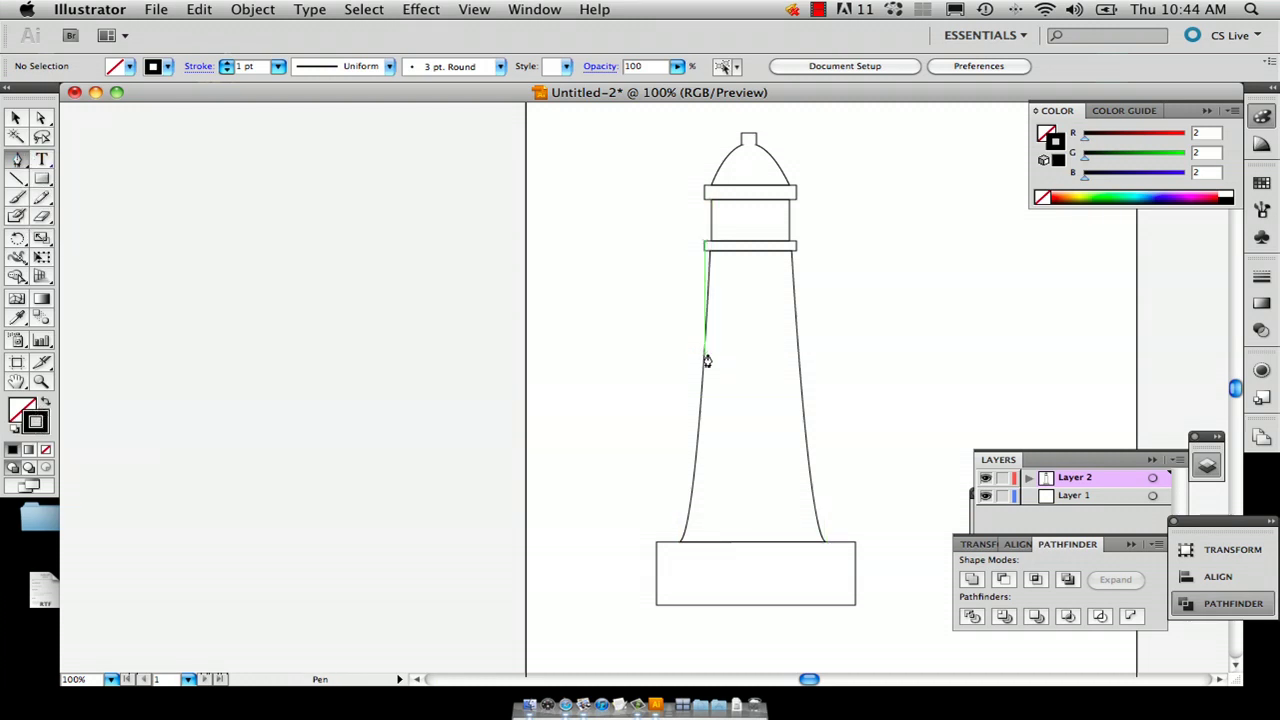
pyautogui.click(705, 352)
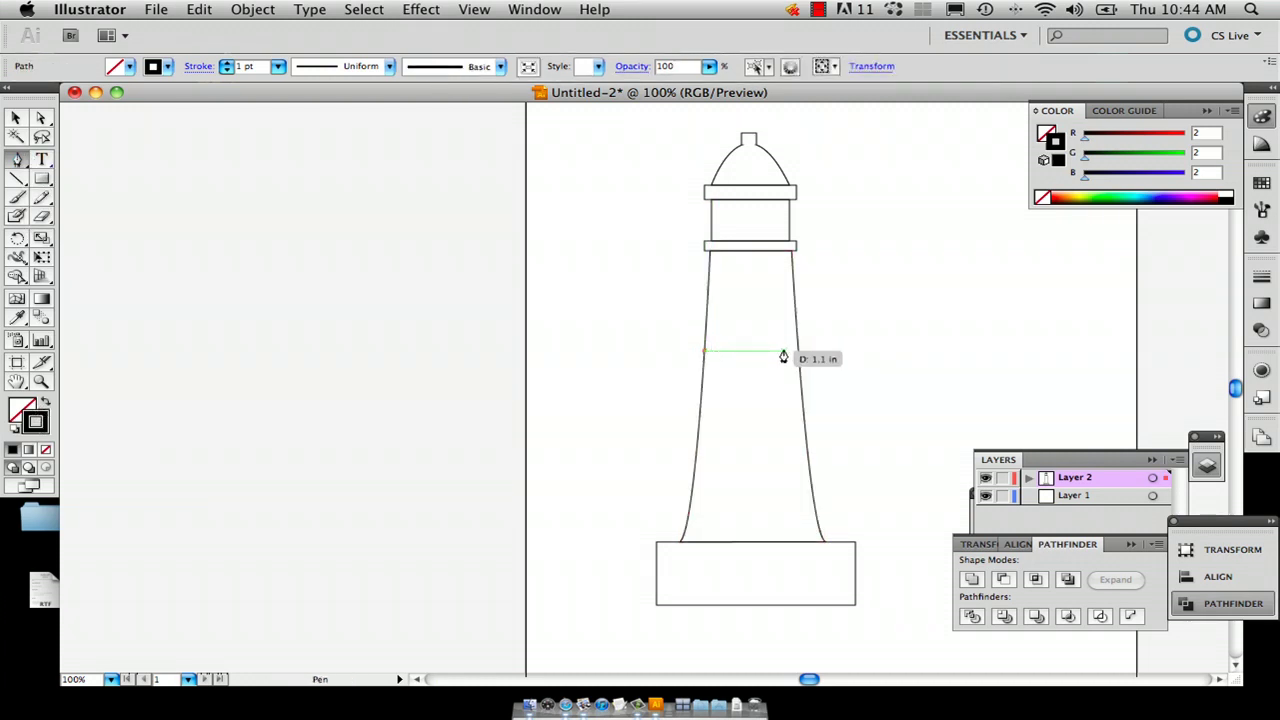
pyautogui.moveTo(797, 351); pyautogui.dragTo(850, 373)
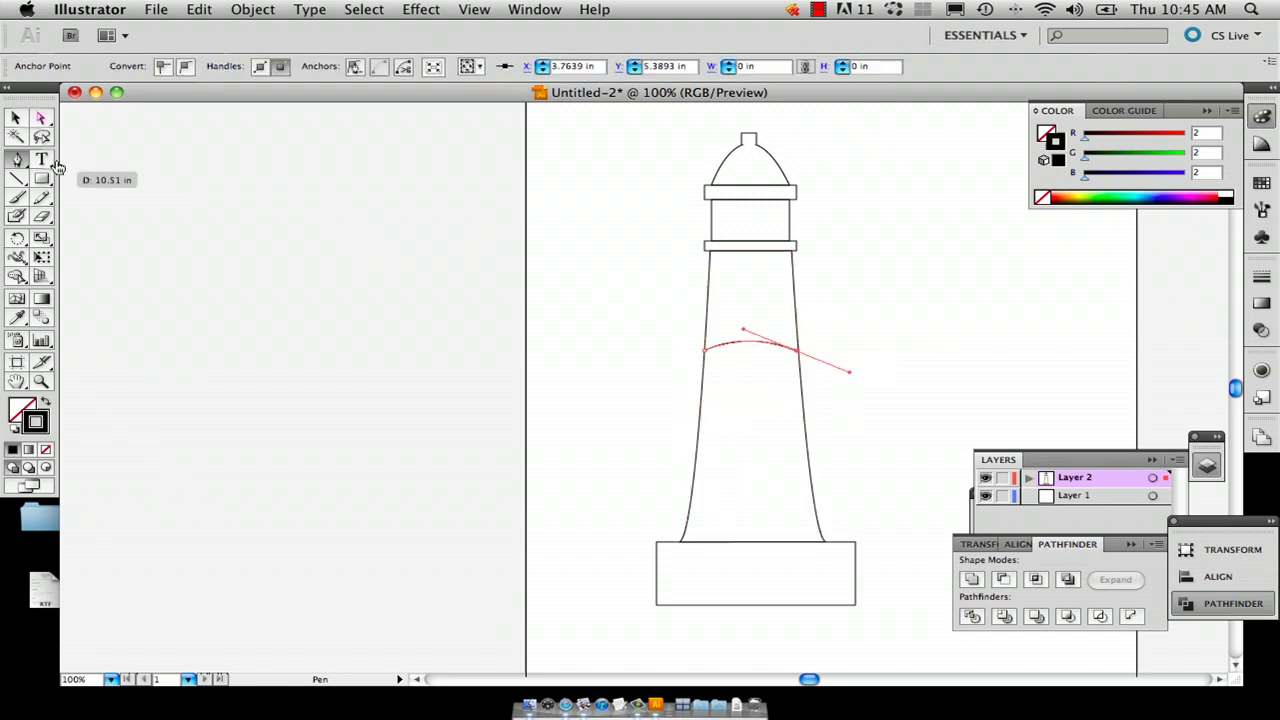
# Move the shallow curve off the tower to the artboard's left edge and place a copy of it just below
pyautogui.click(16, 118)
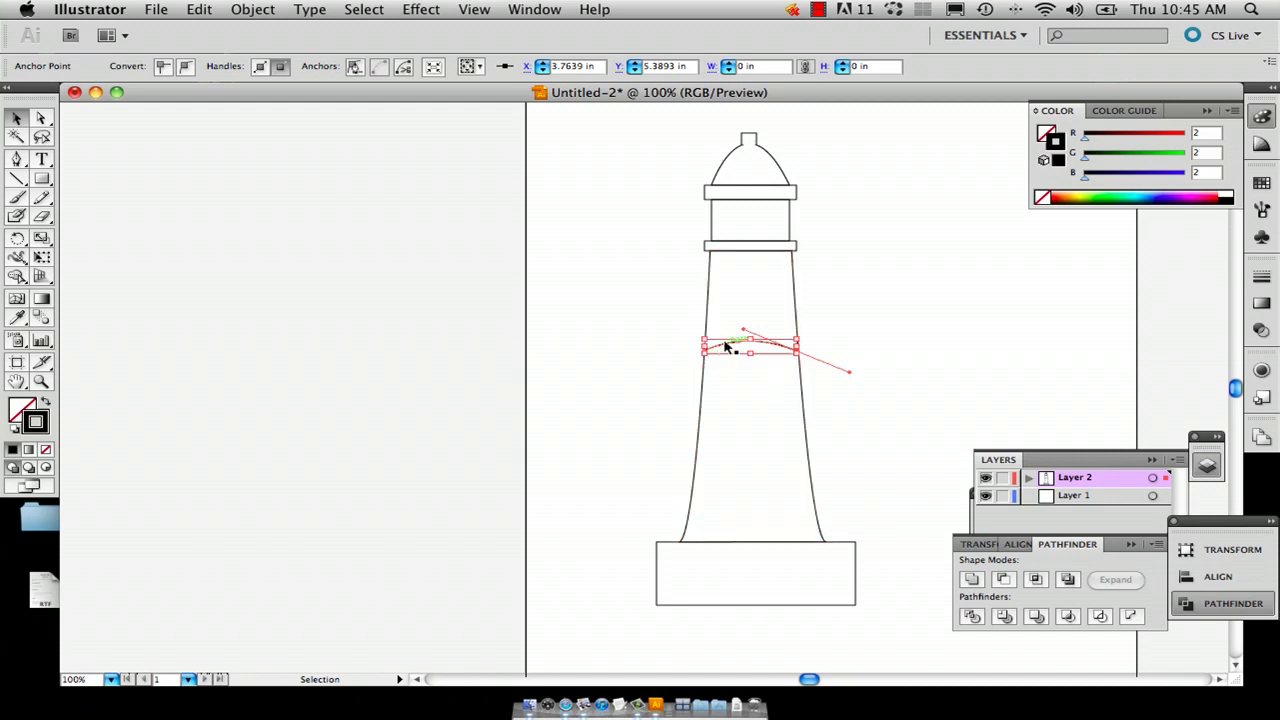
pyautogui.moveTo(733, 347); pyautogui.dragTo(520, 350)
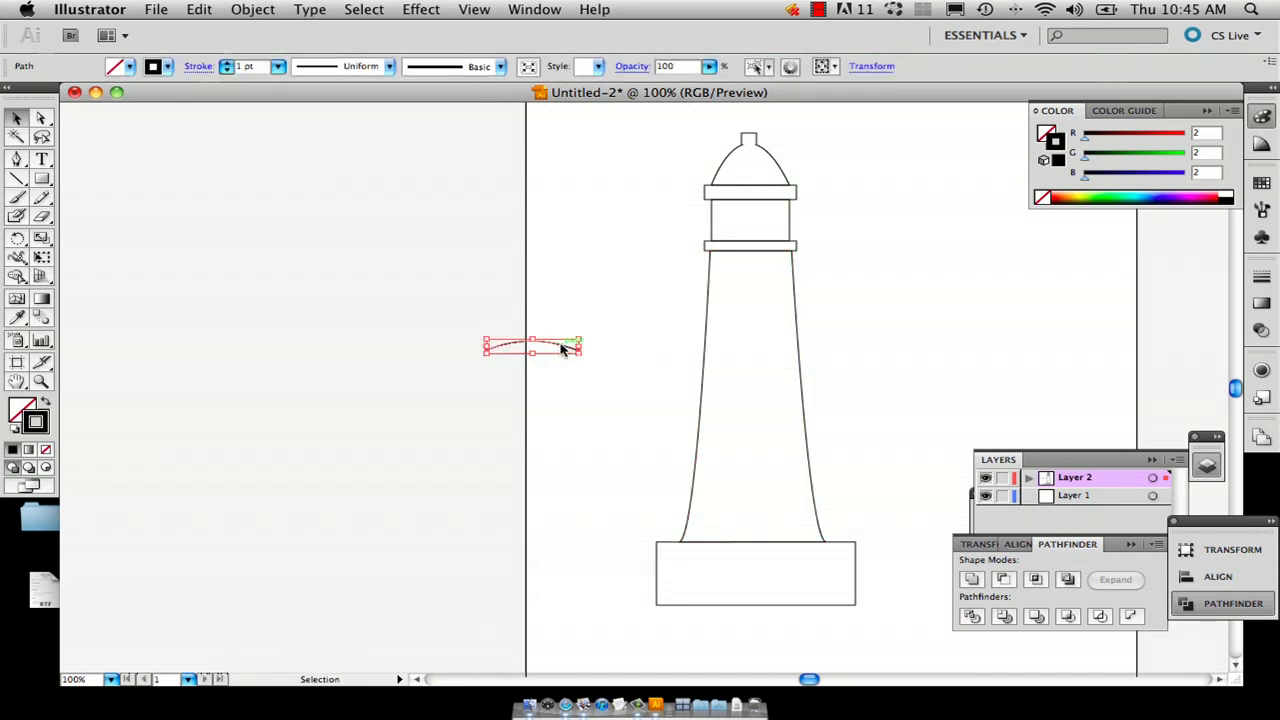
pyautogui.moveTo(563, 347); pyautogui.dragTo(564, 368)
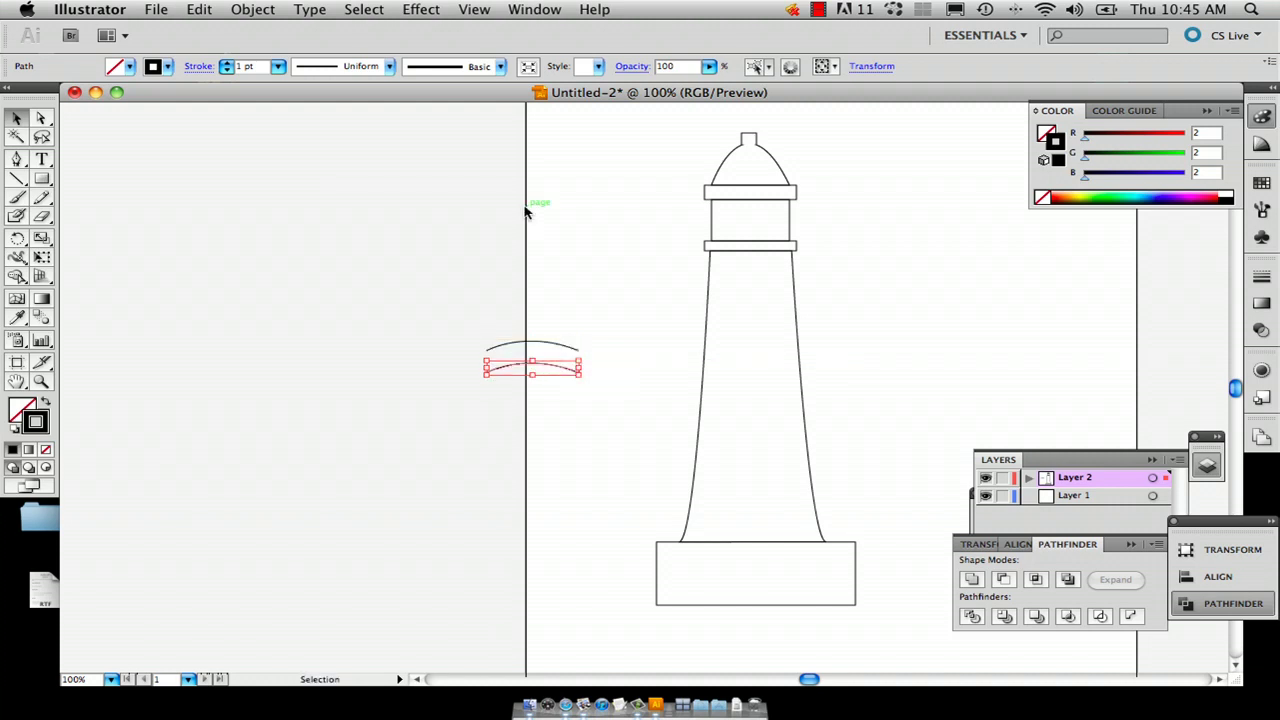
# Join the two stacked curves at both ends with straight Pen segments to form one closed curved band
pyautogui.click(527, 210)
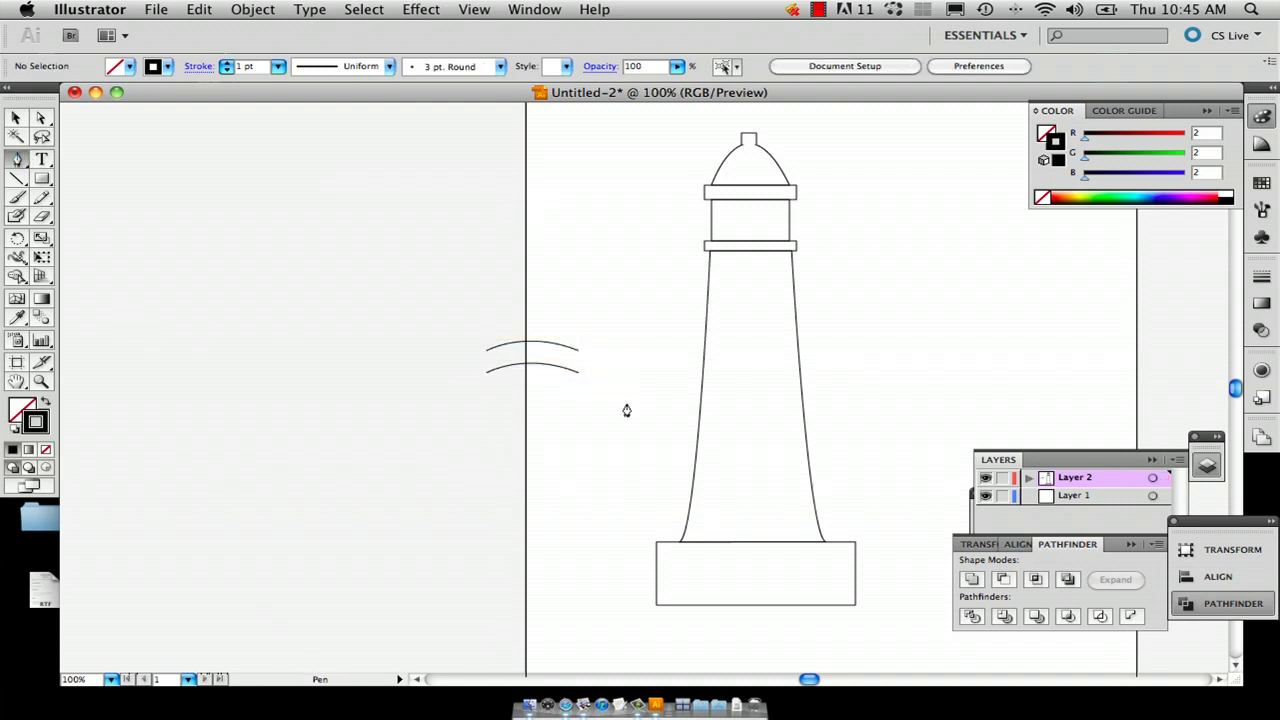
pyautogui.moveTo(490, 356); pyautogui.dragTo(486, 372)
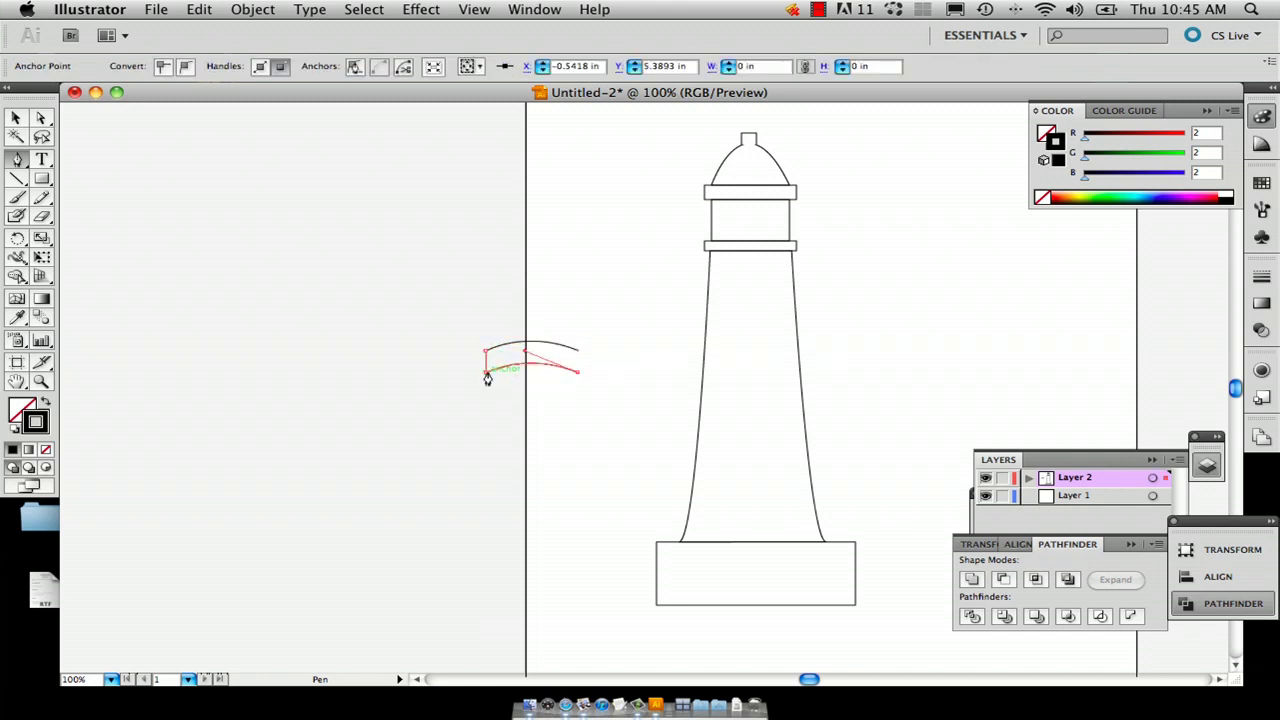
pyautogui.press('v')
pyautogui.click(111, 144)
pyautogui.click(18, 158)
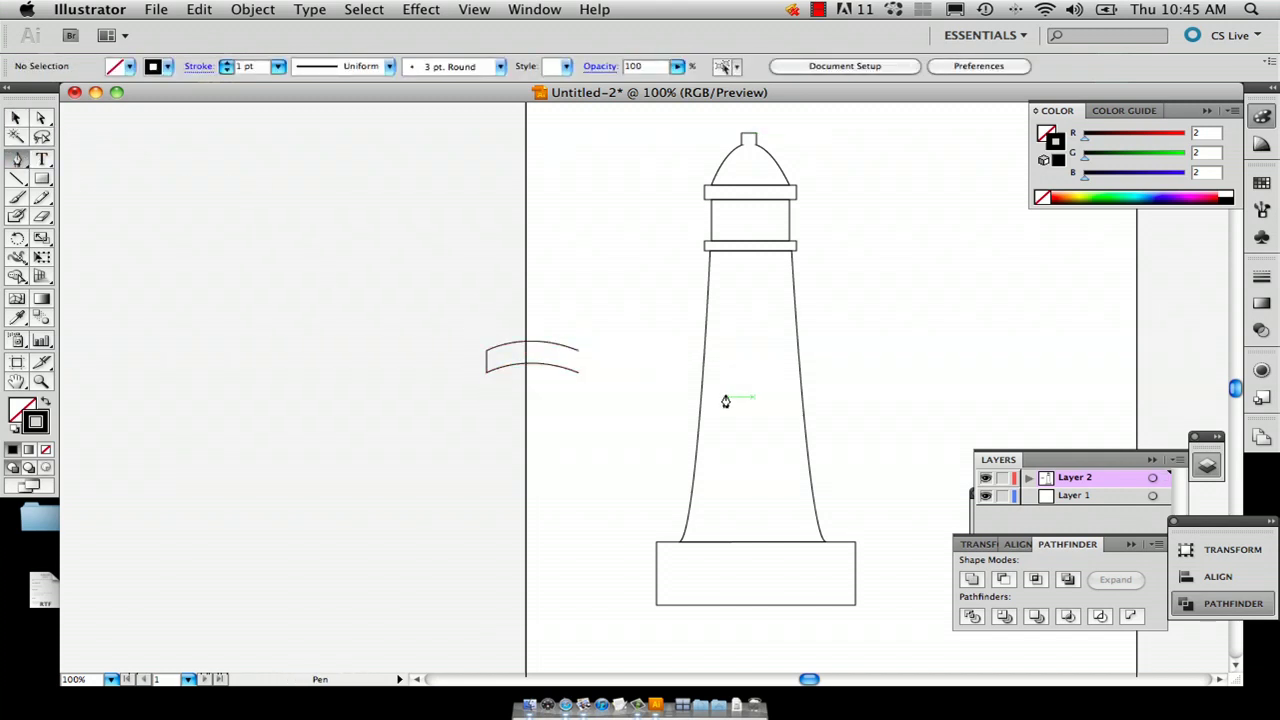
pyautogui.click(578, 358)
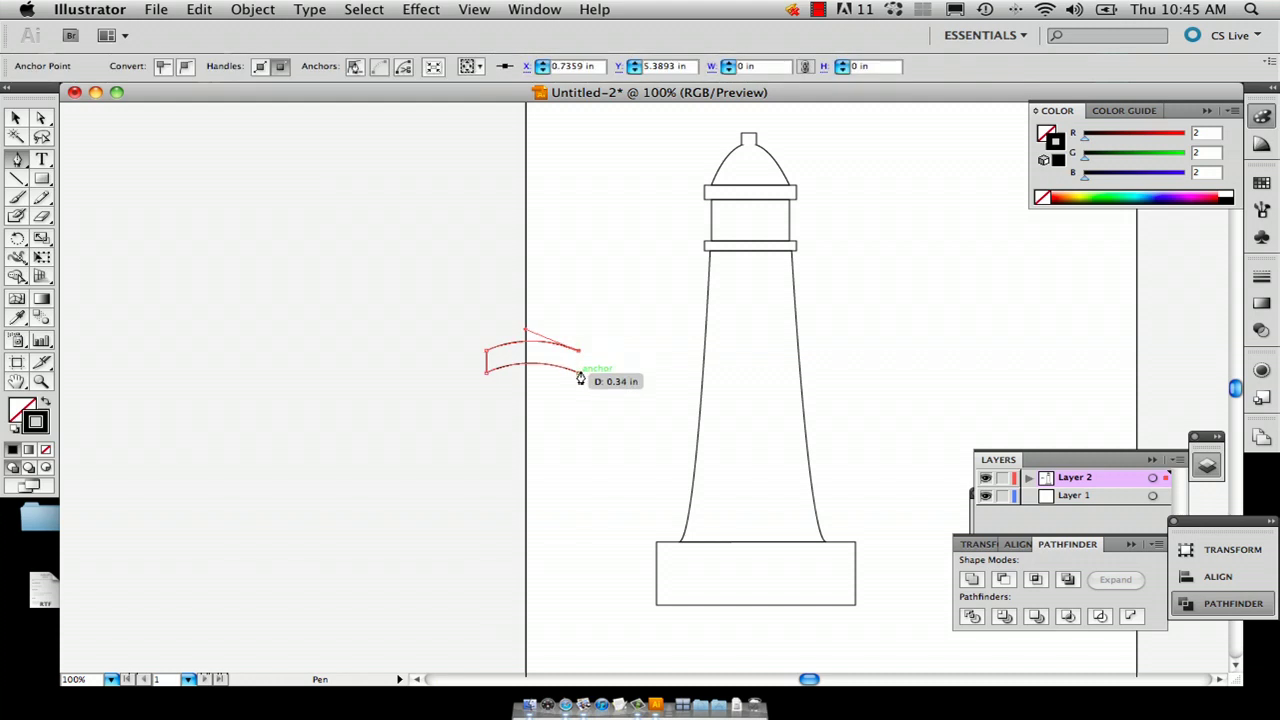
pyautogui.click(579, 372)
pyautogui.click(15, 118)
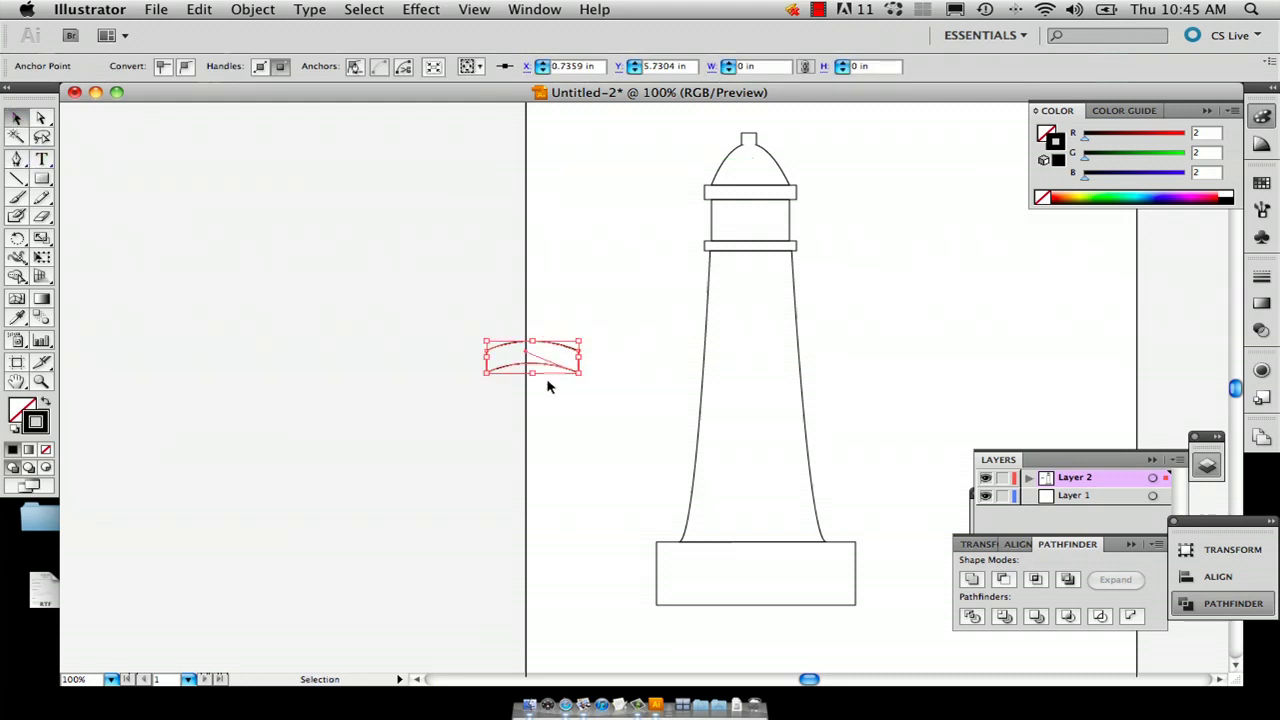
# Fill the curved band with red E52944 and give its stroke the same red
pyautogui.doubleClick(14, 418)
pyautogui.click(580, 207)
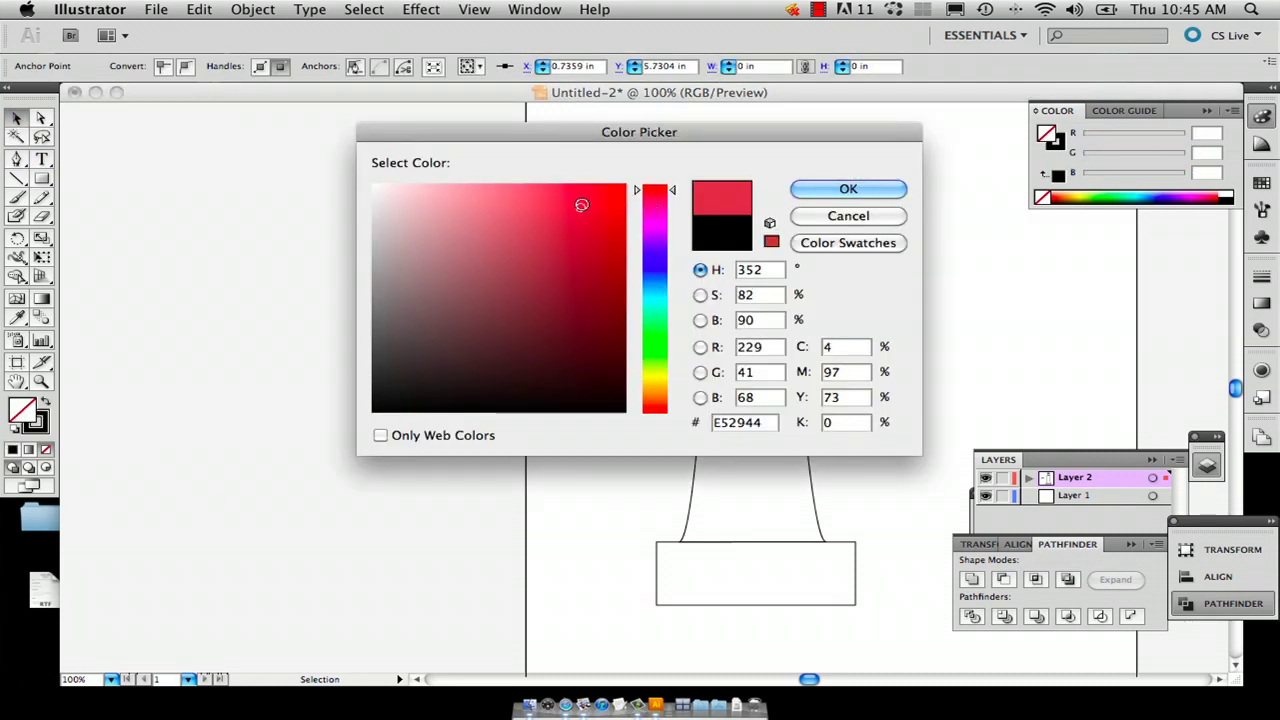
pyautogui.click(848, 190)
pyautogui.moveTo(14, 404); pyautogui.dragTo(36, 424)
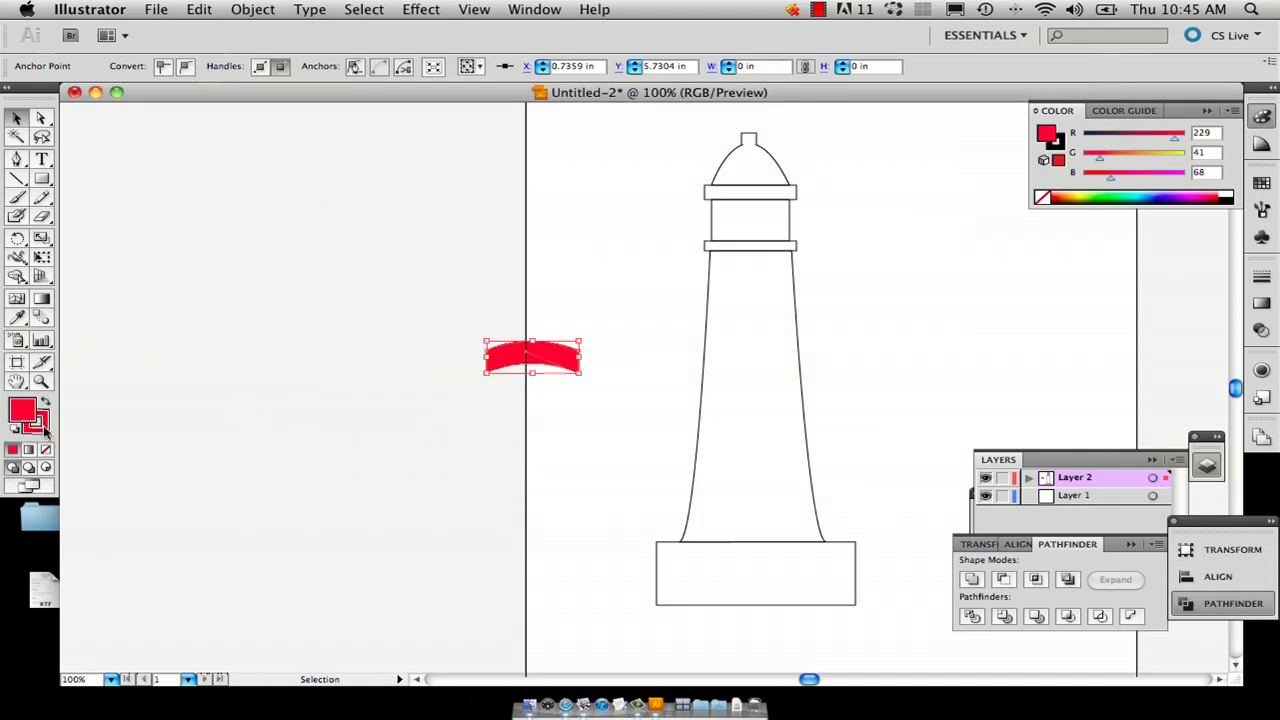
pyautogui.click(360, 402)
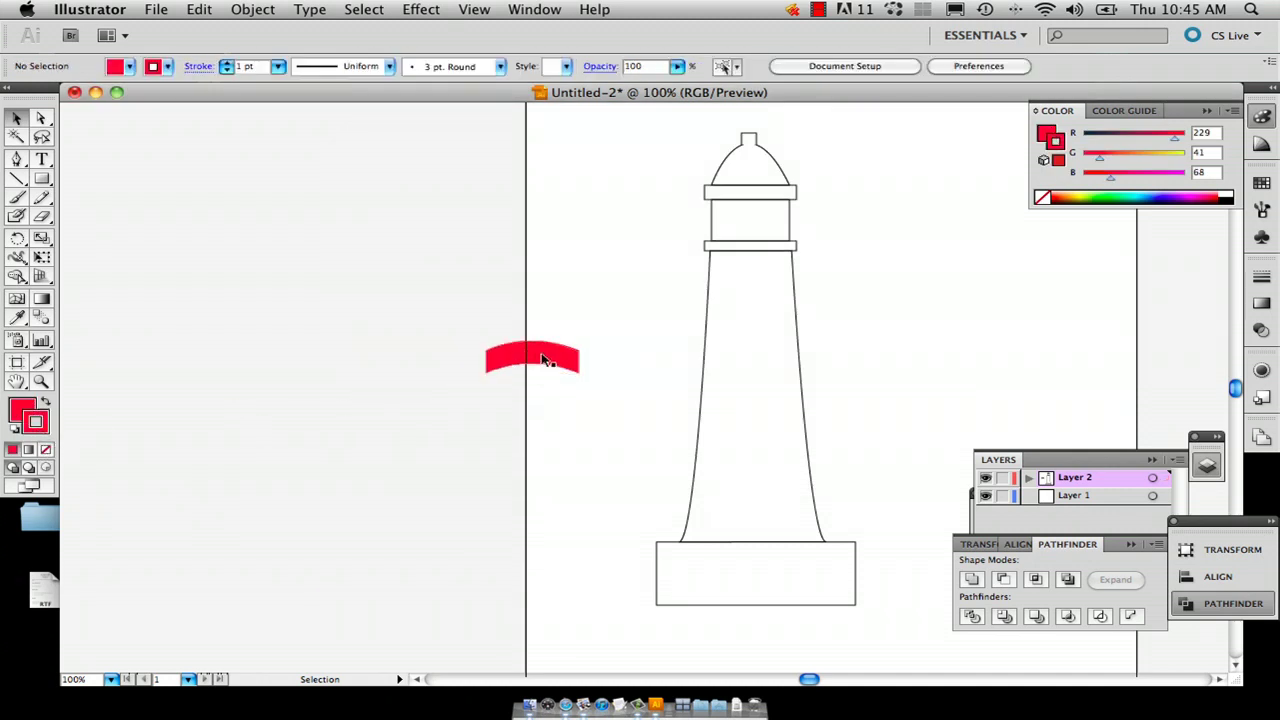
# Group the red band and place it across the middle of the tower, aligned with the tower's sides
pyautogui.moveTo(545, 360); pyautogui.dragTo(610, 450)
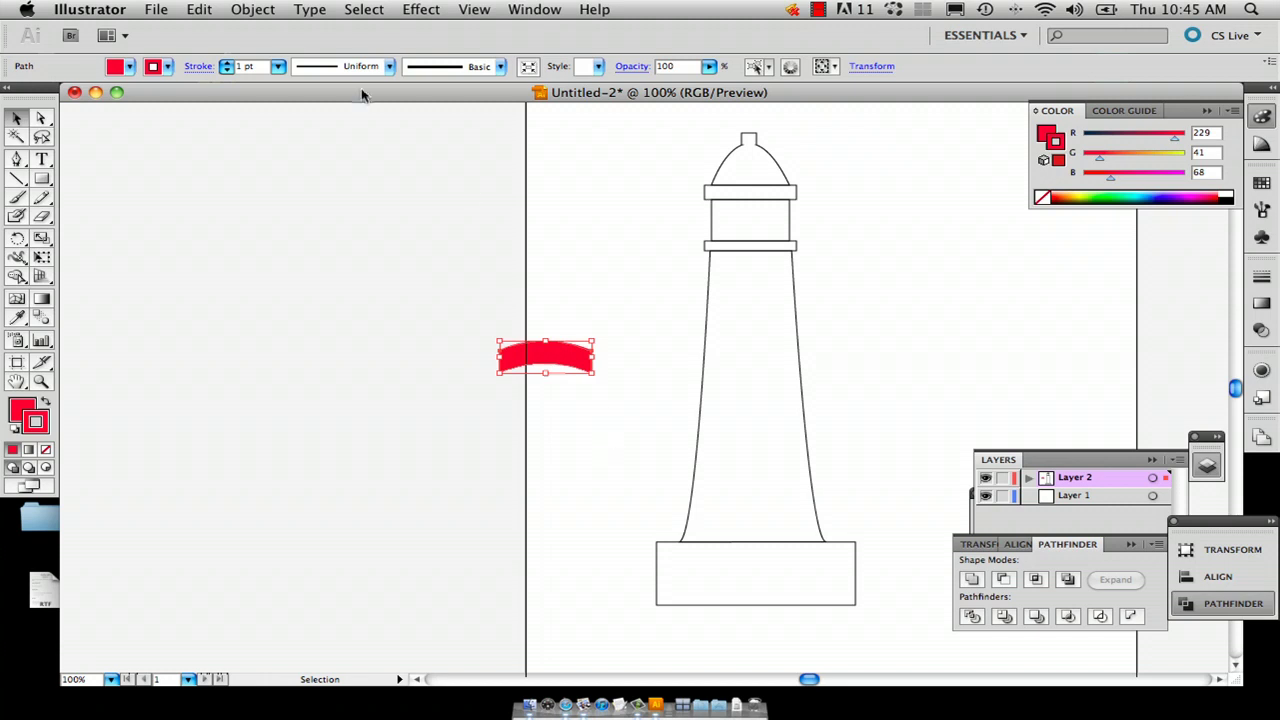
pyautogui.click(236, 10)
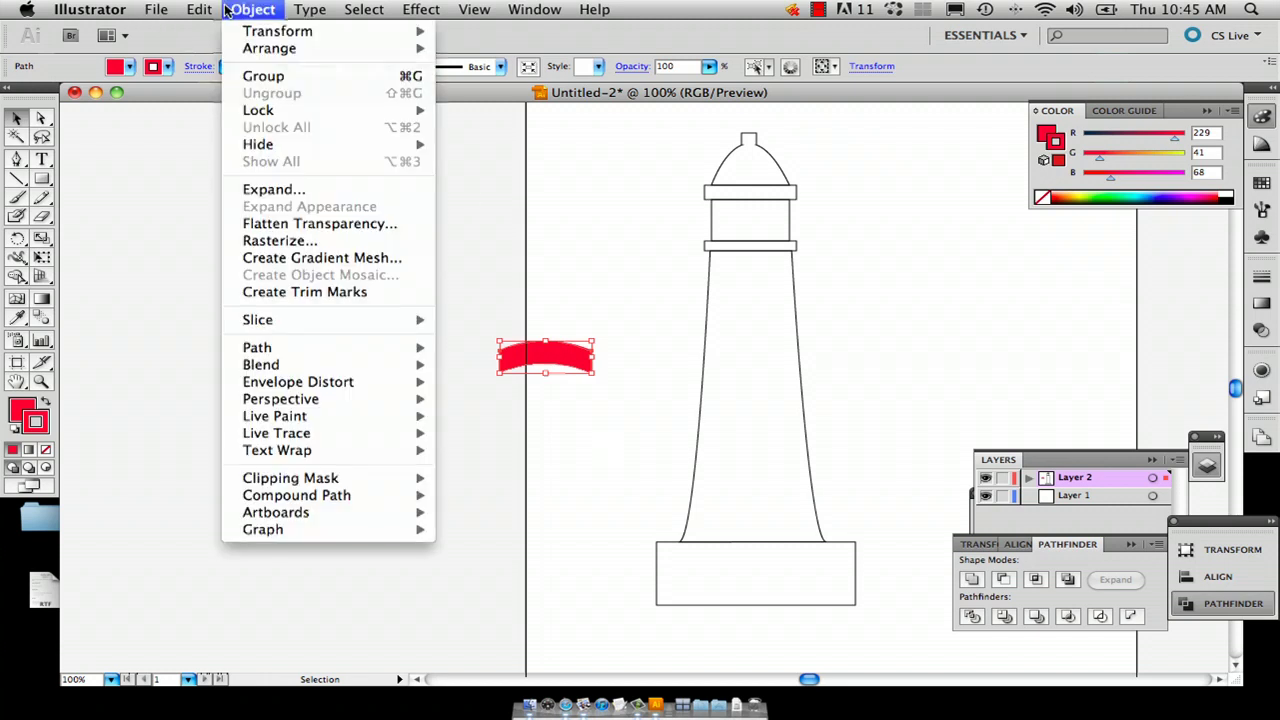
pyautogui.click(263, 76)
pyautogui.moveTo(583, 364); pyautogui.dragTo(806, 350)
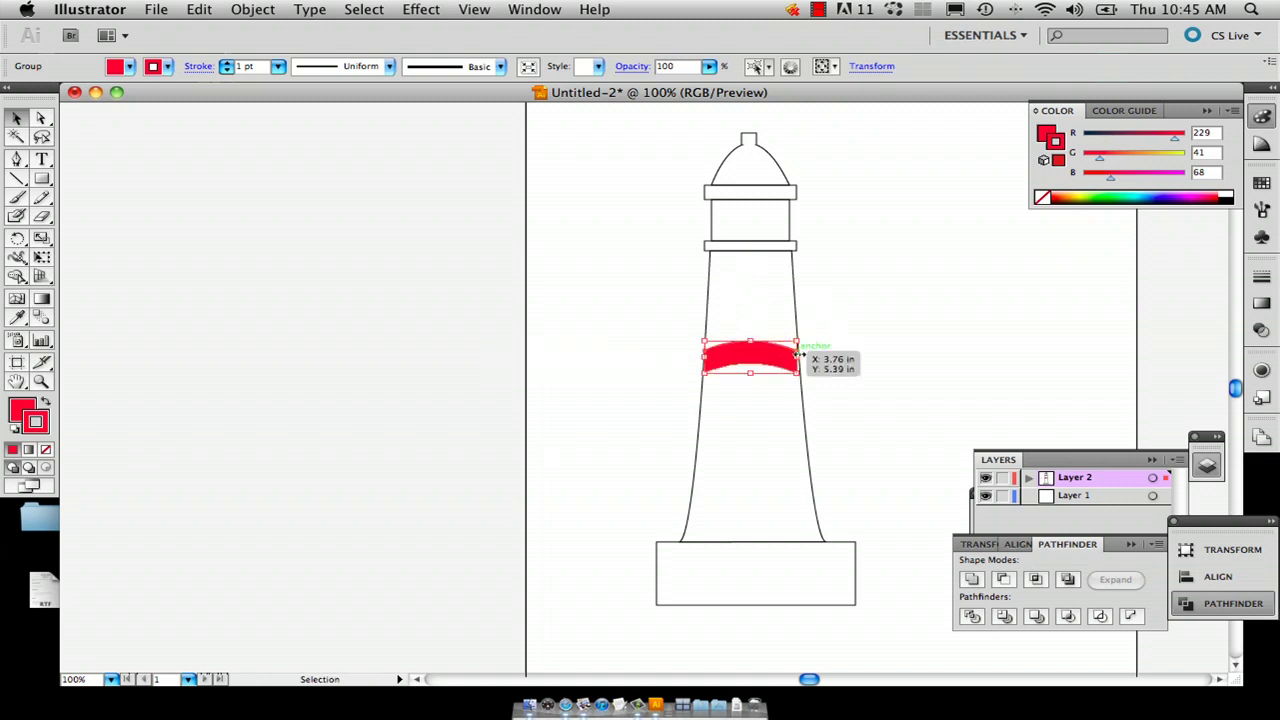
# Move the band's lower-left corner anchor outward onto the tower's left edge with Direct Selection
pyautogui.scroll(4, 792, 350)
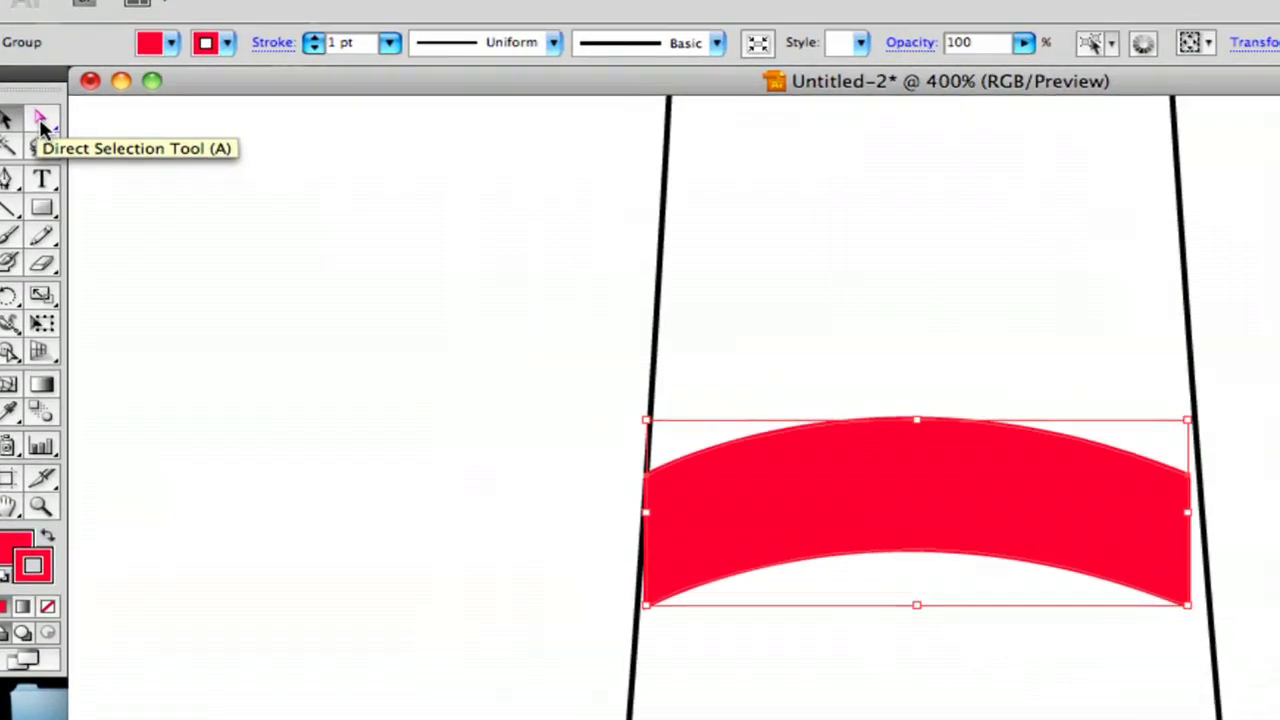
pyautogui.click(42, 118)
pyautogui.scroll(-5, 162, 137)
pyautogui.scroll(-3, 218, 144)
pyautogui.scroll(5, 214, 143)
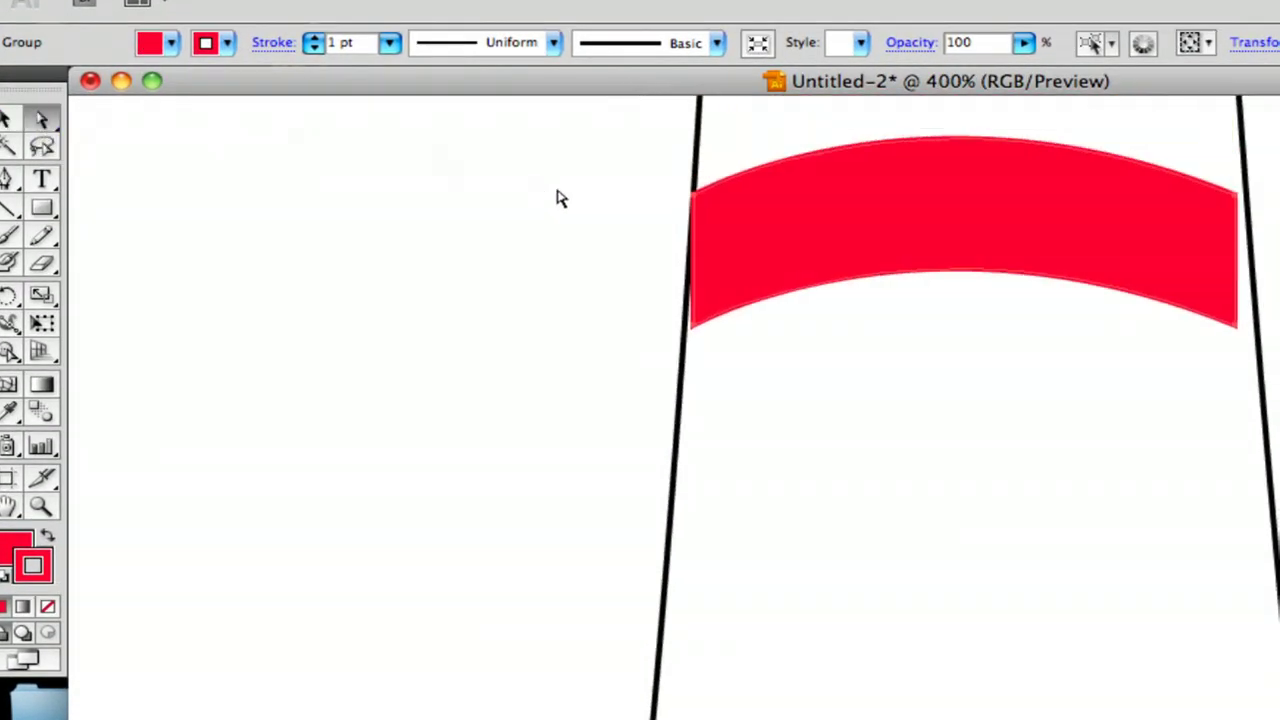
pyautogui.click(694, 328)
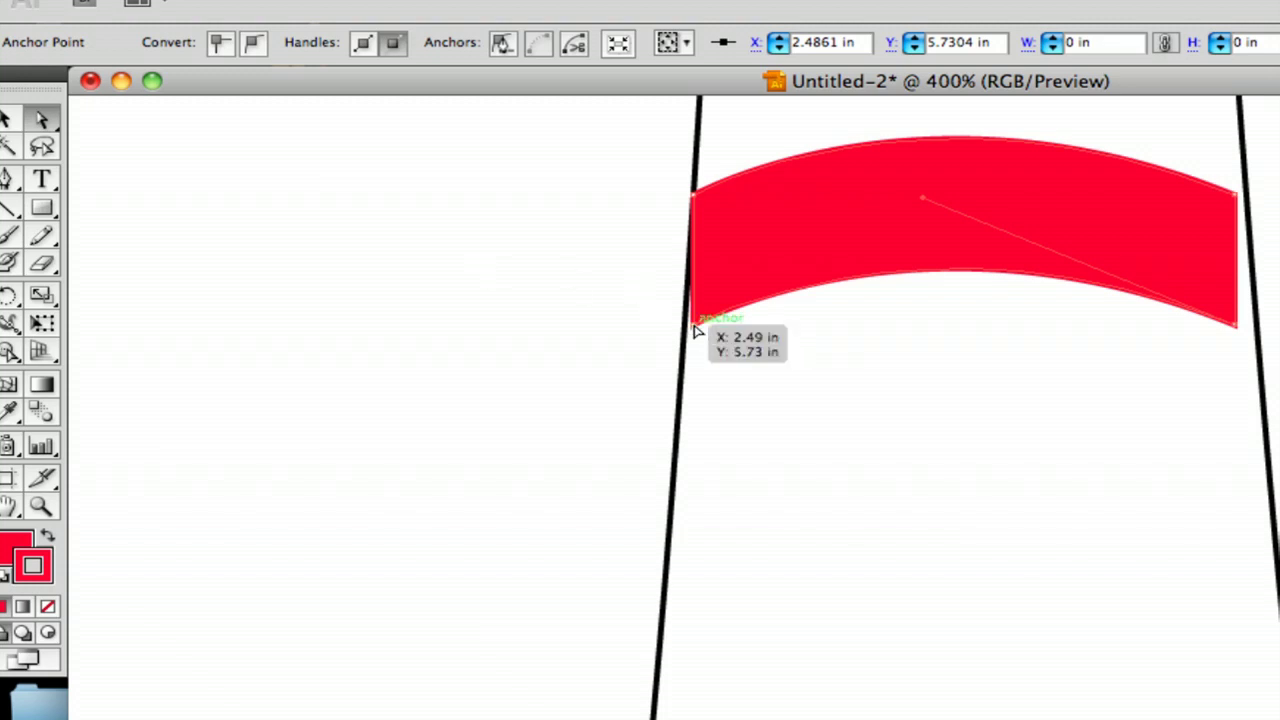
pyautogui.moveTo(697, 331); pyautogui.dragTo(480, 258)
pyautogui.press('super+z')
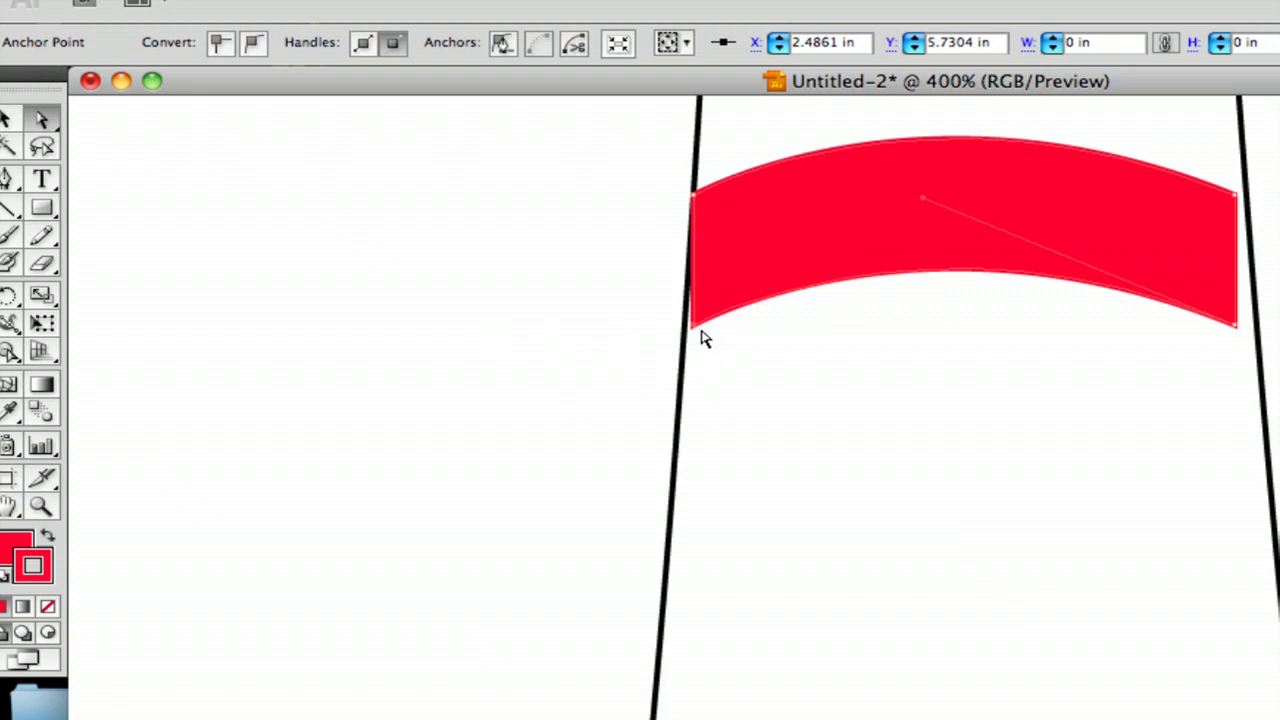
pyautogui.moveTo(697, 338); pyautogui.dragTo(688, 333)
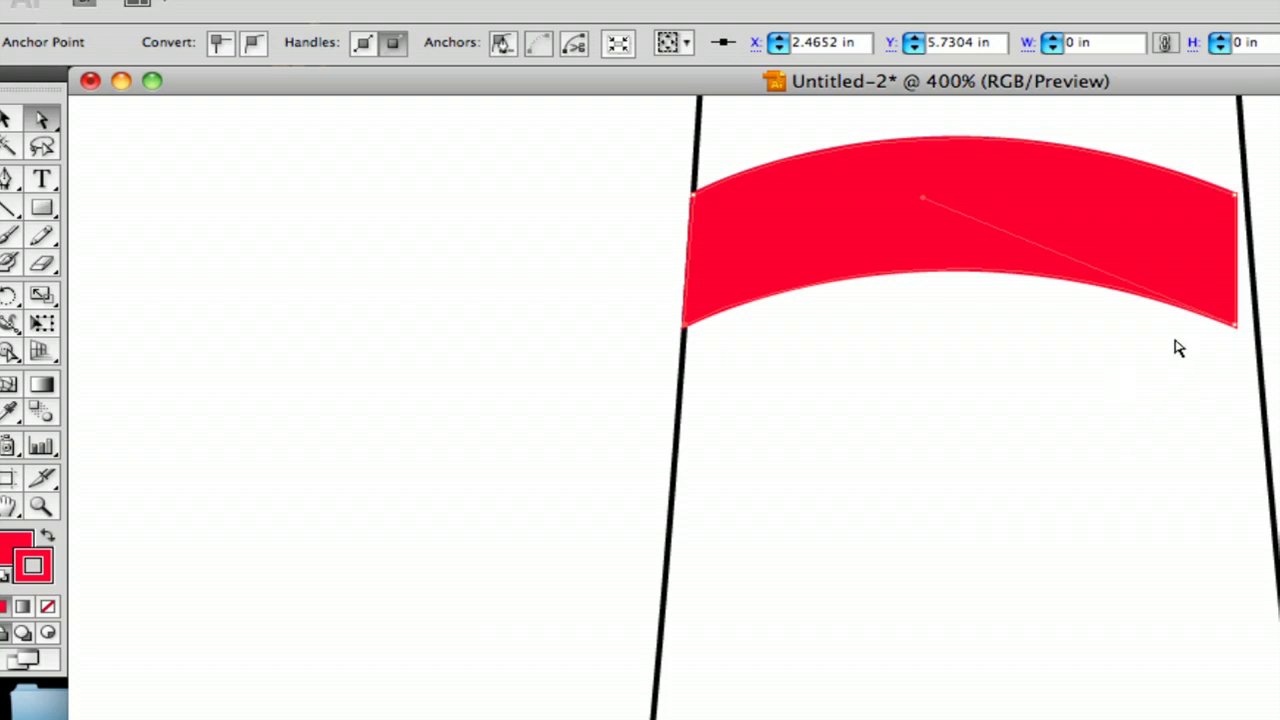
# Move the band's upper-right and lower-right corner anchors outward onto the tower's right edge
pyautogui.moveTo(1237, 194); pyautogui.dragTo(1248, 200)
pyautogui.click(1246, 325)
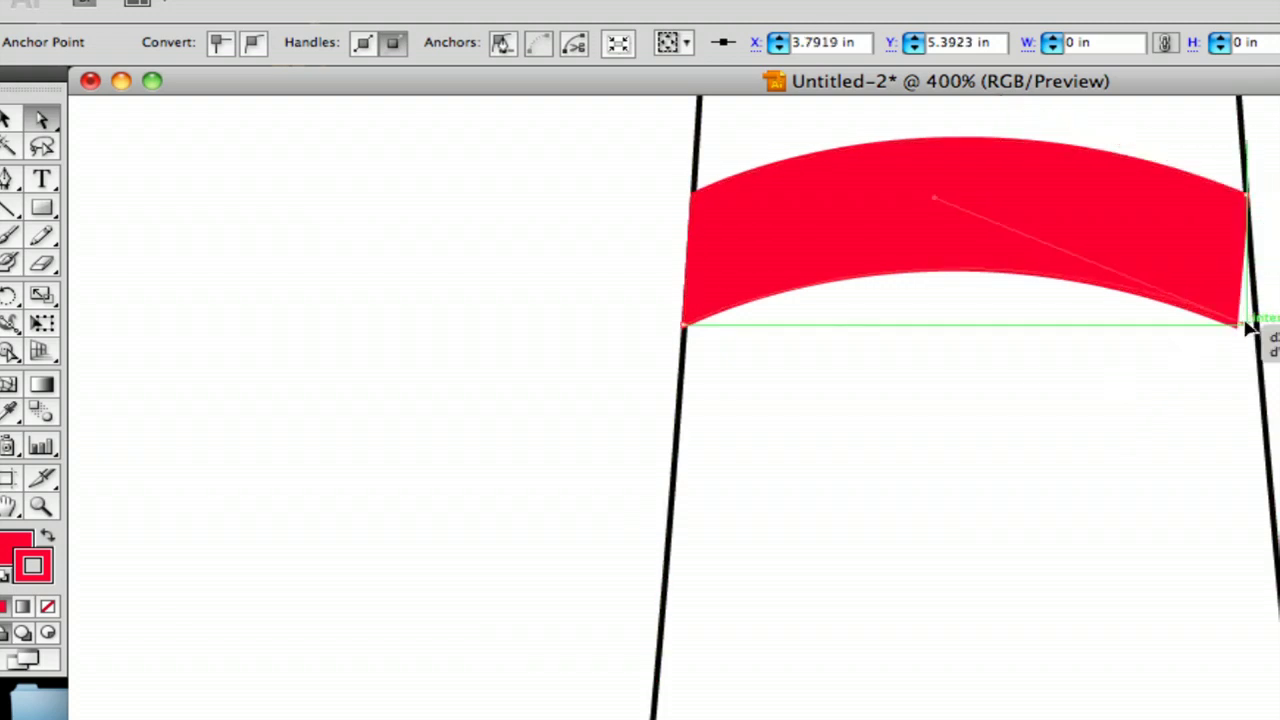
pyautogui.moveTo(1258, 326); pyautogui.dragTo(1262, 330)
pyautogui.click(570, 282)
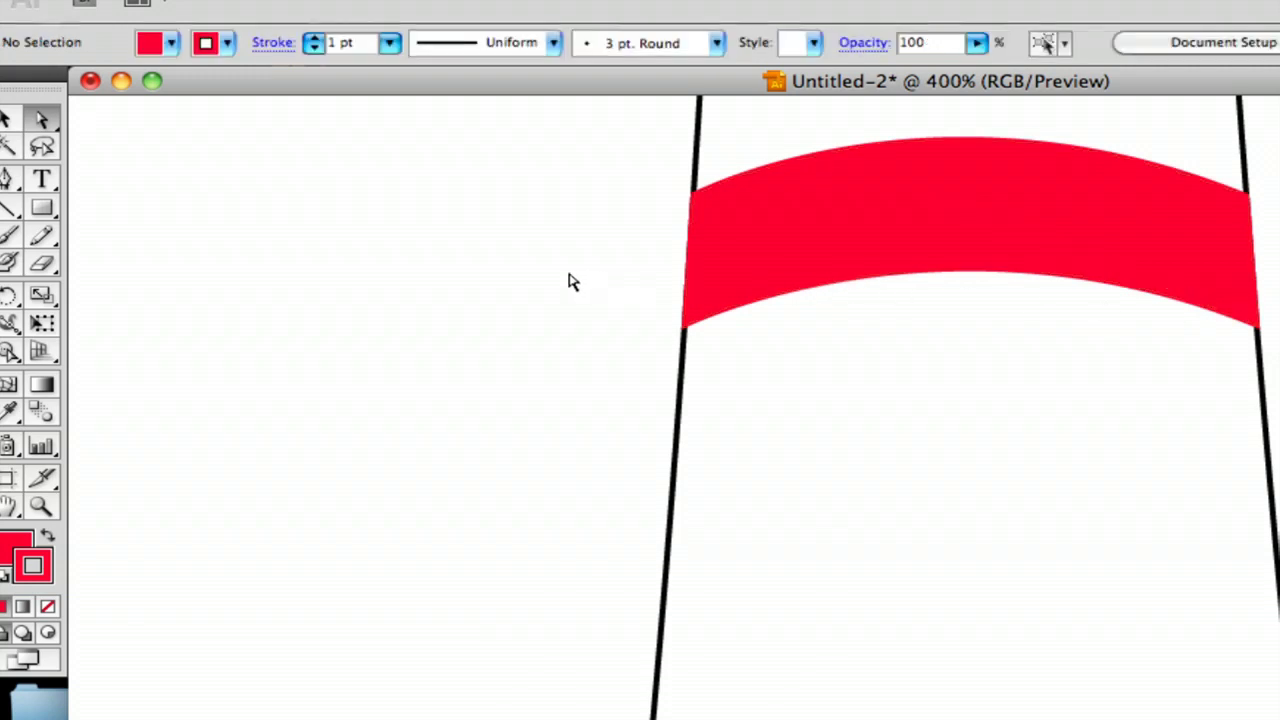
# Stretch the red band downward to make it taller on the tower, keeping its upper edge in place
pyautogui.hscroll(-1, 256, 362)
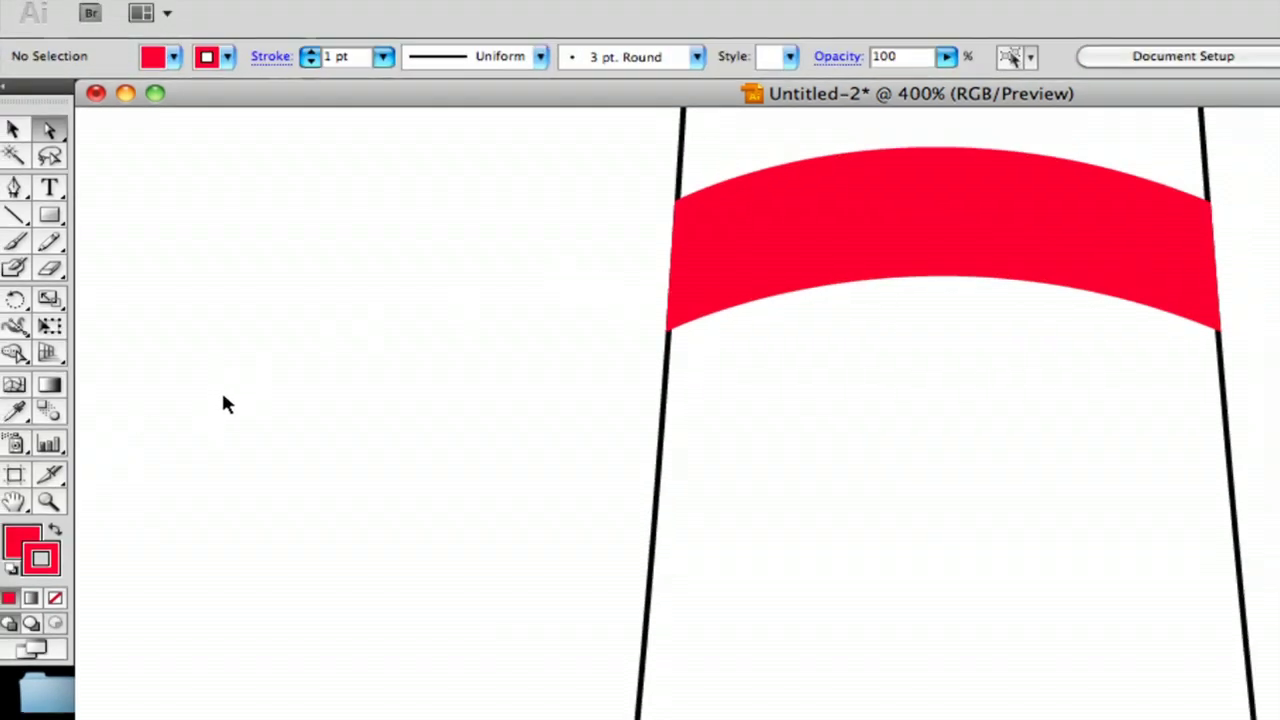
pyautogui.press('super+minus')
pyautogui.press('super+minus')
pyautogui.press('super+minus')
pyautogui.press('super+minus')
pyautogui.press('super+minus')
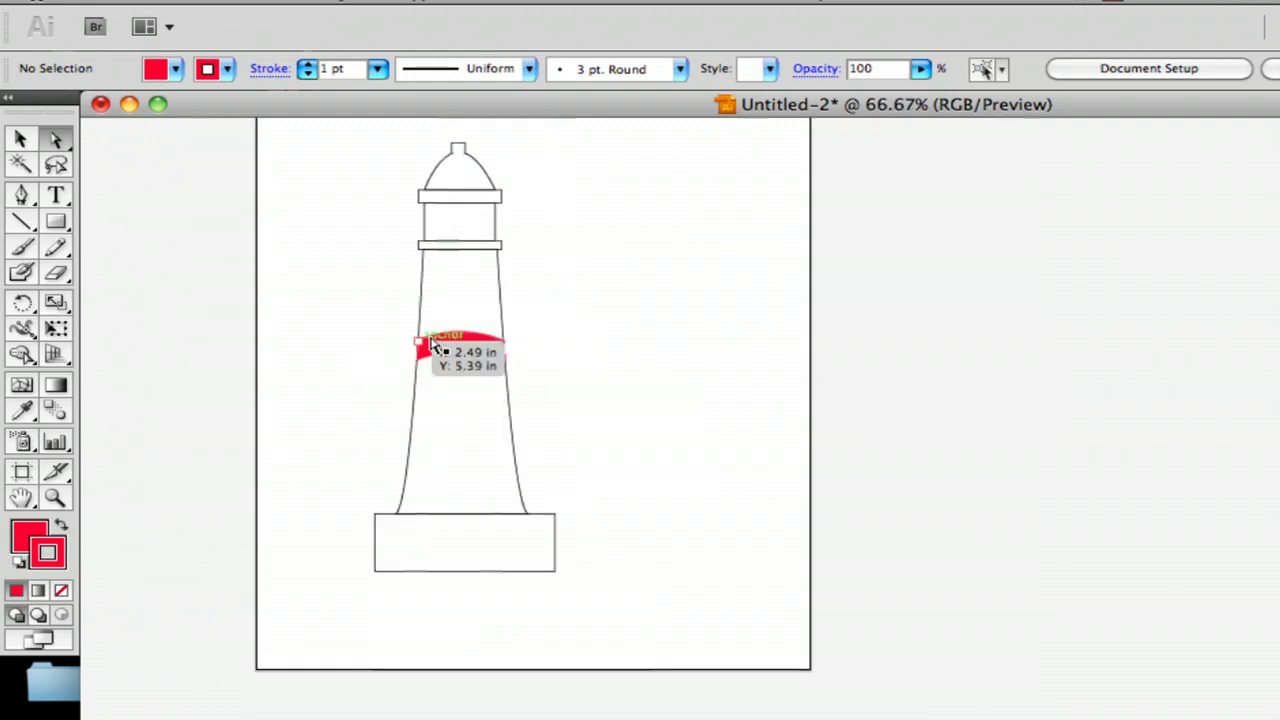
pyautogui.click(437, 338)
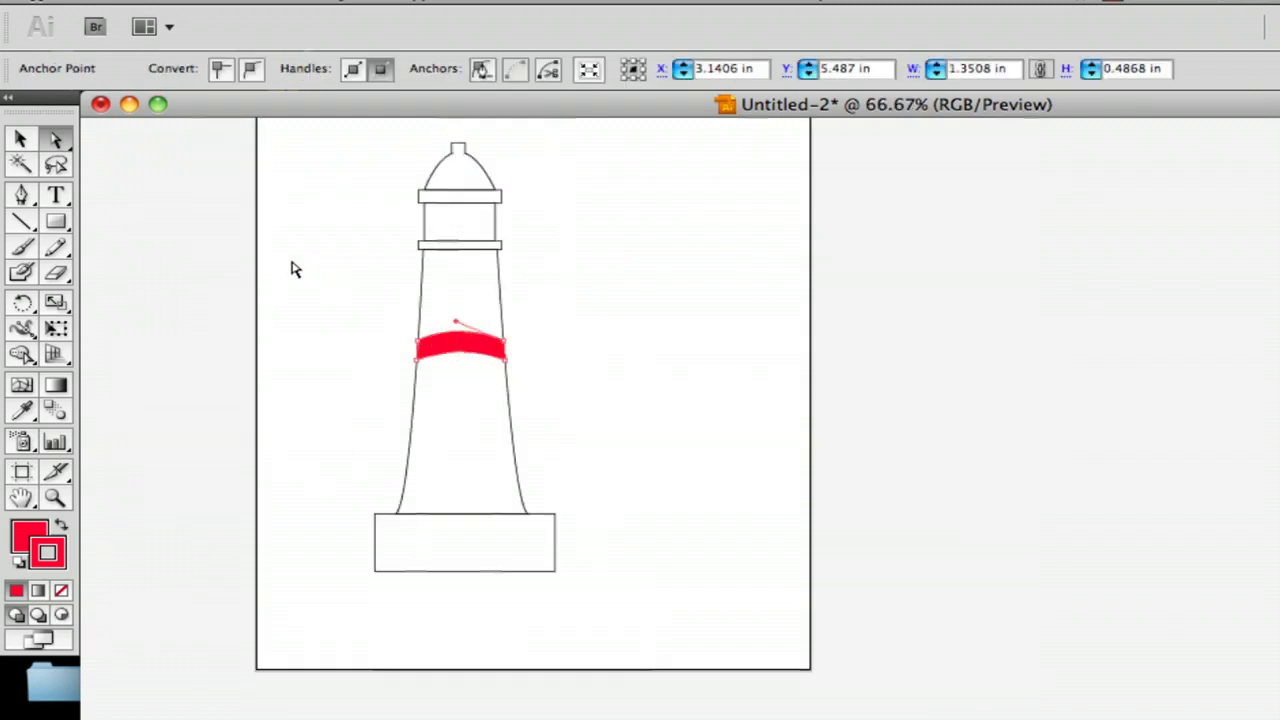
pyautogui.click(20, 139)
pyautogui.click(458, 340)
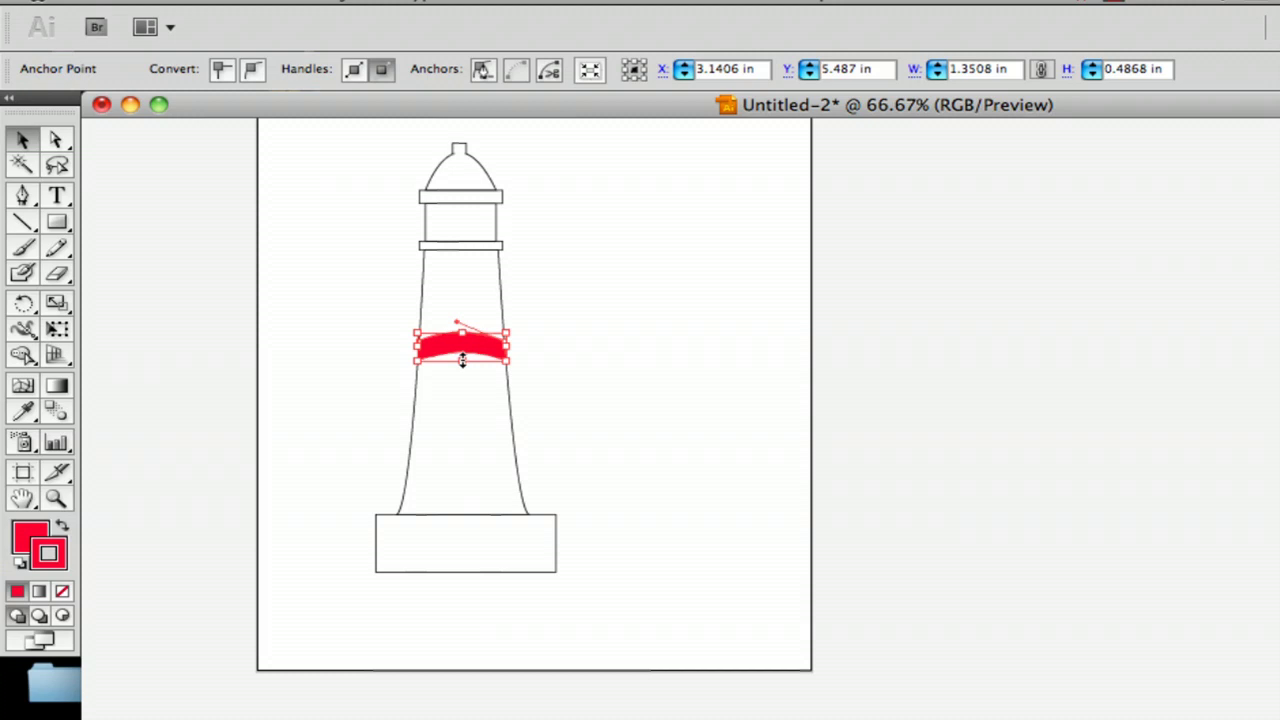
pyautogui.moveTo(462, 360); pyautogui.dragTo(463, 385)
pyautogui.click(548, 360)
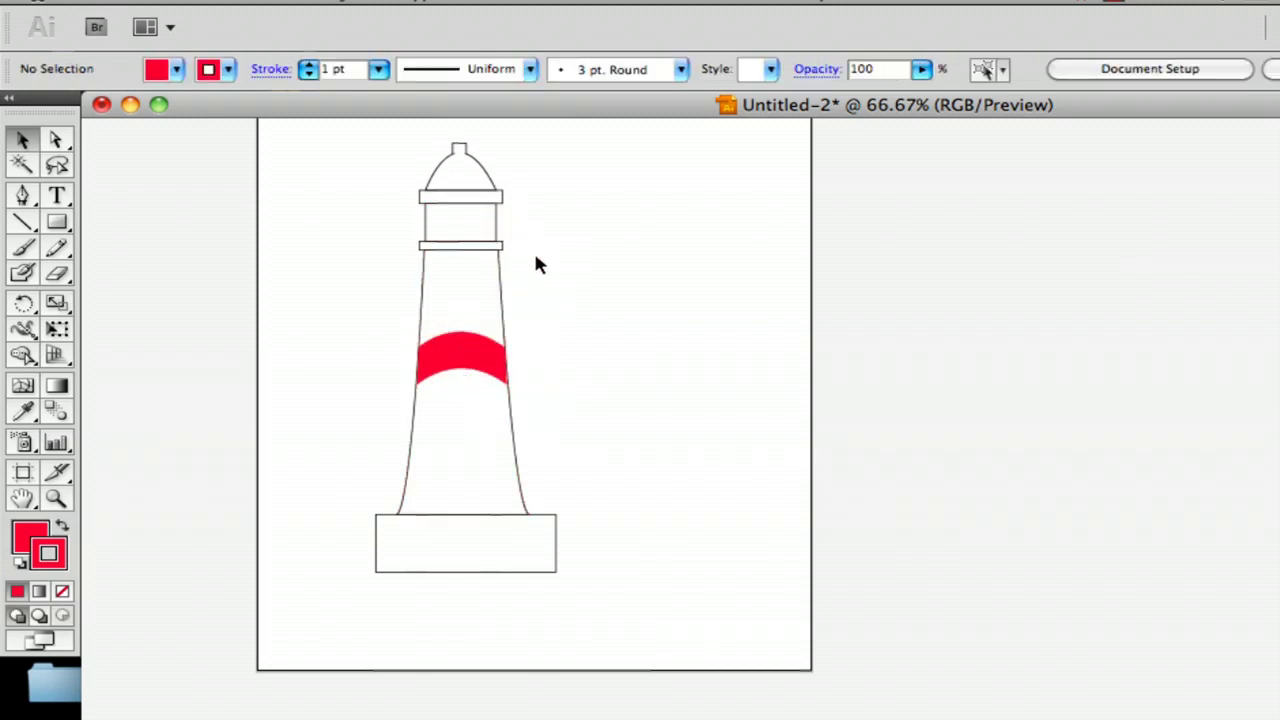
# Set up the Line Segment tool with no fill and a black stroke
pyautogui.scroll(3, 536, 264)
pyautogui.click(22, 221)
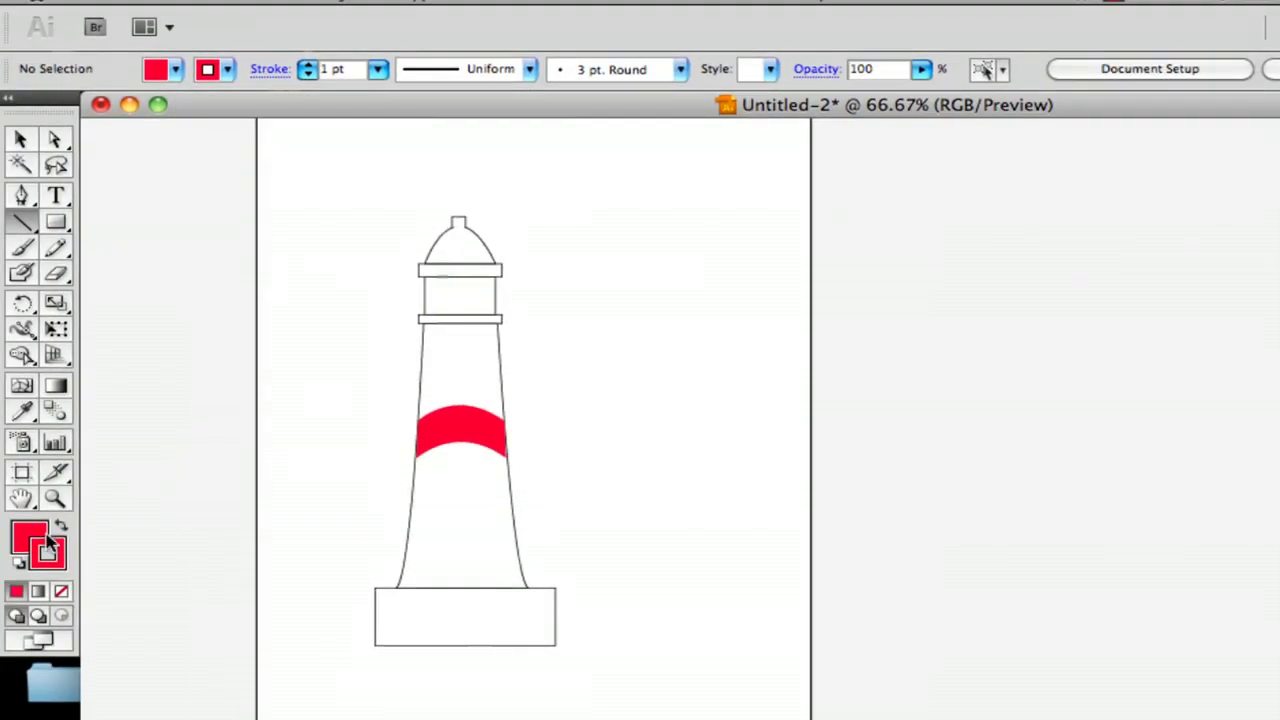
pyautogui.click(45, 534)
pyautogui.click(58, 591)
pyautogui.click(52, 560)
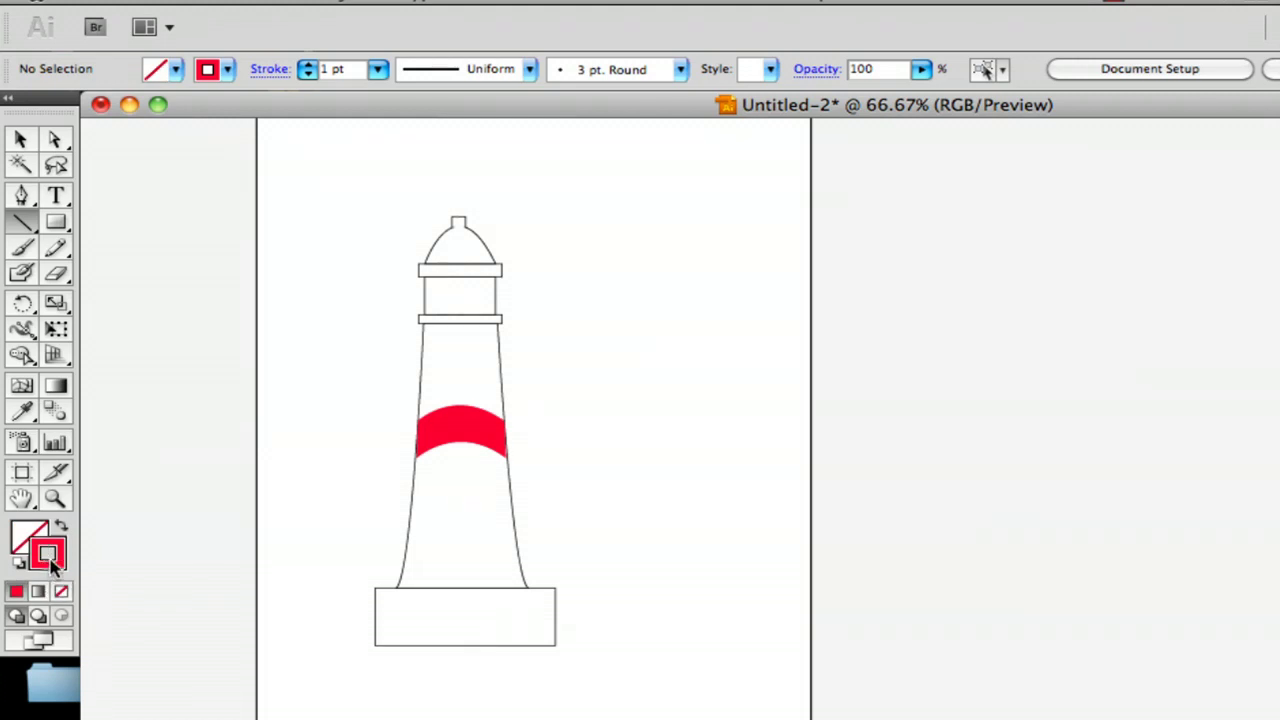
pyautogui.click(27, 540)
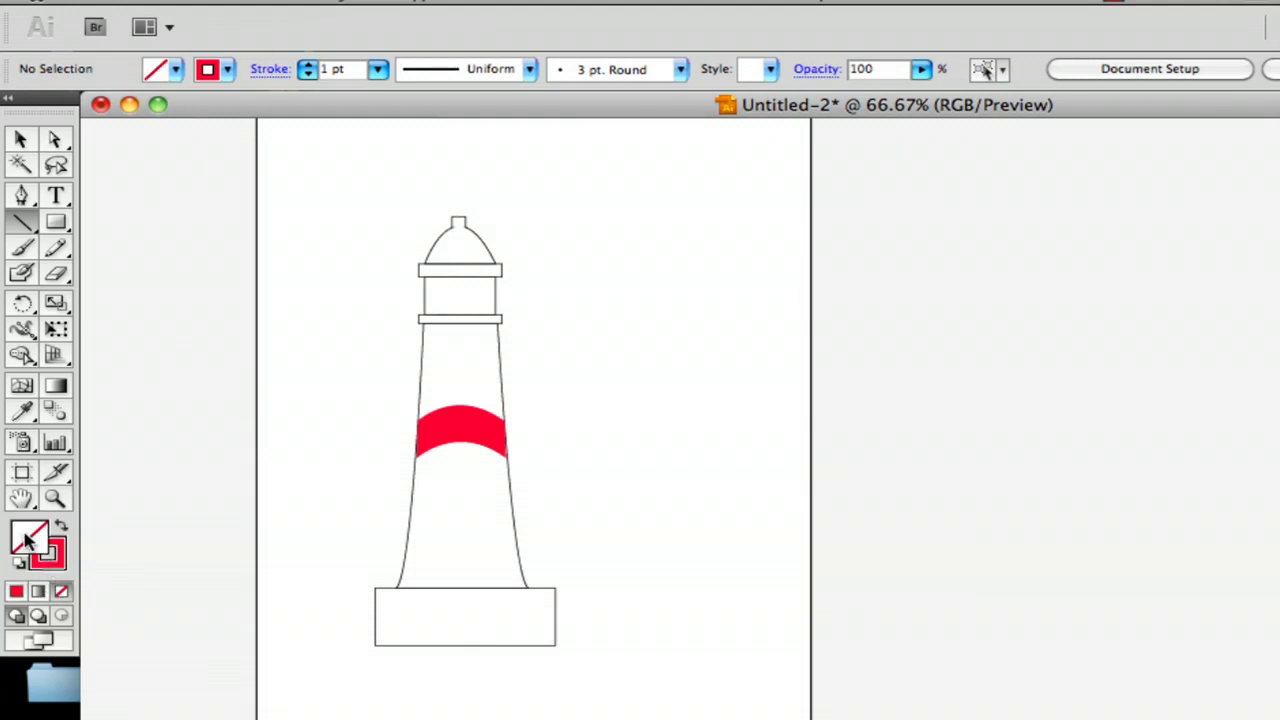
pyautogui.doubleClick(48, 558)
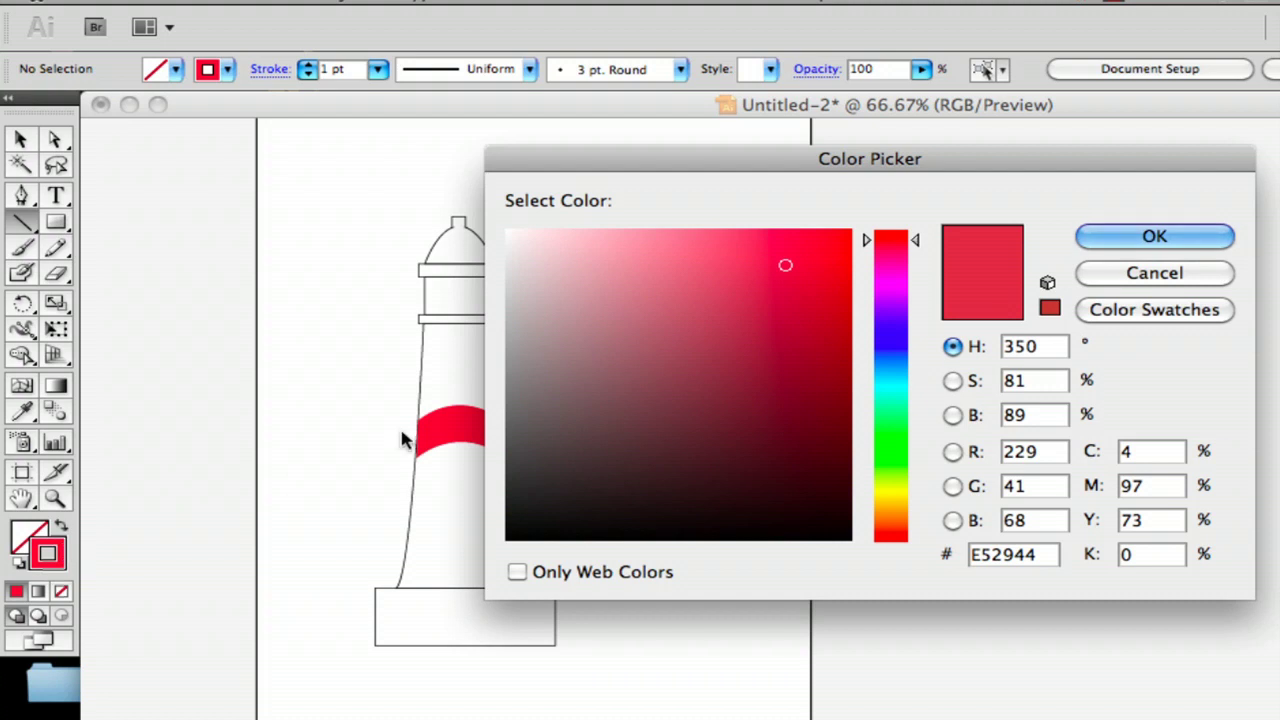
pyautogui.click(545, 449)
pyautogui.moveTo(530, 498); pyautogui.dragTo(509, 540)
pyautogui.click(1154, 236)
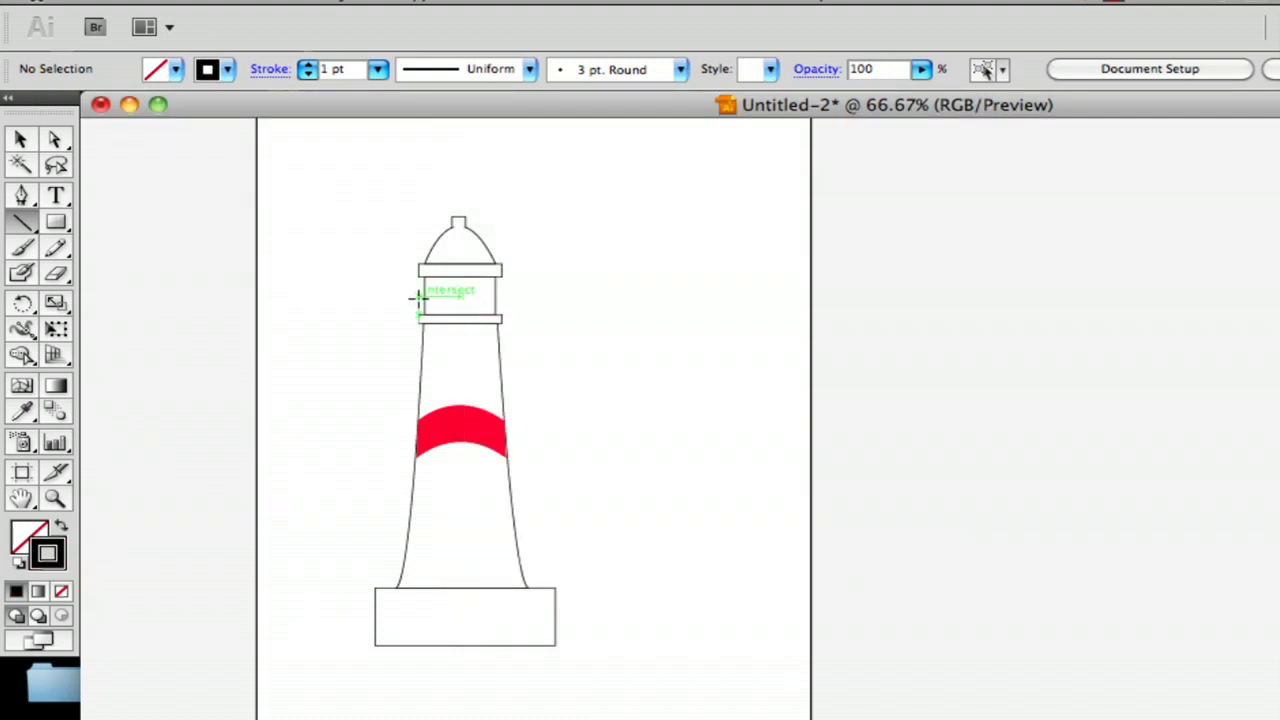
# Draw a horizontal railing line across the lantern room and slanted lines joining its ends to the ledge below
pyautogui.moveTo(418, 295); pyautogui.dragTo(503, 316)
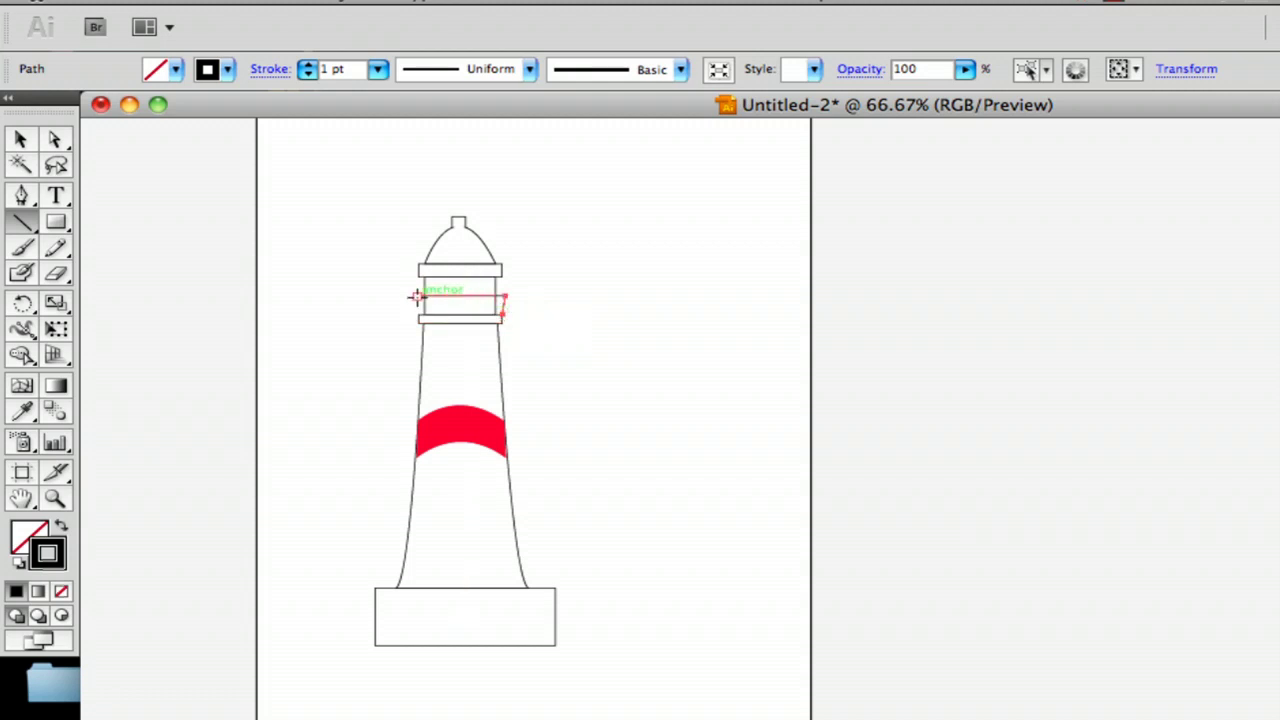
pyautogui.moveTo(418, 297); pyautogui.dragTo(418, 313)
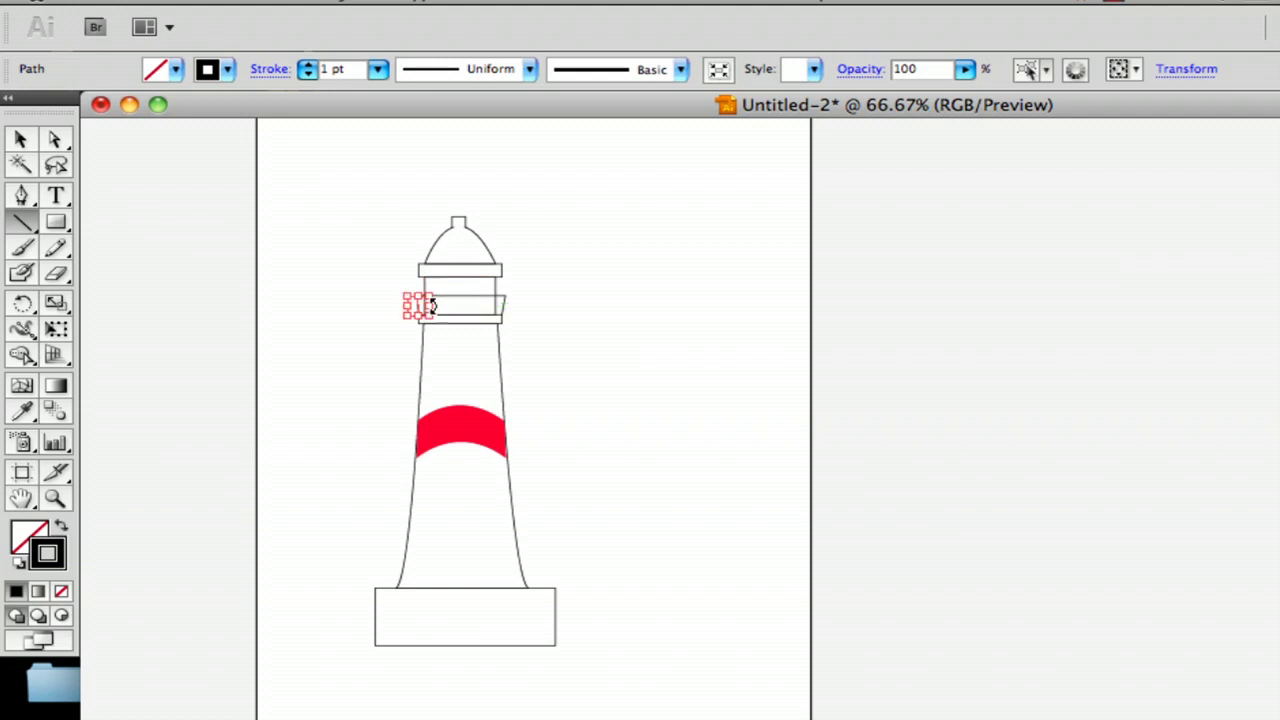
# Draw three evenly spaced vertical railing bars from the handrail down to the ledge, starting near the lantern room's left side
pyautogui.scroll(8, 435, 304)
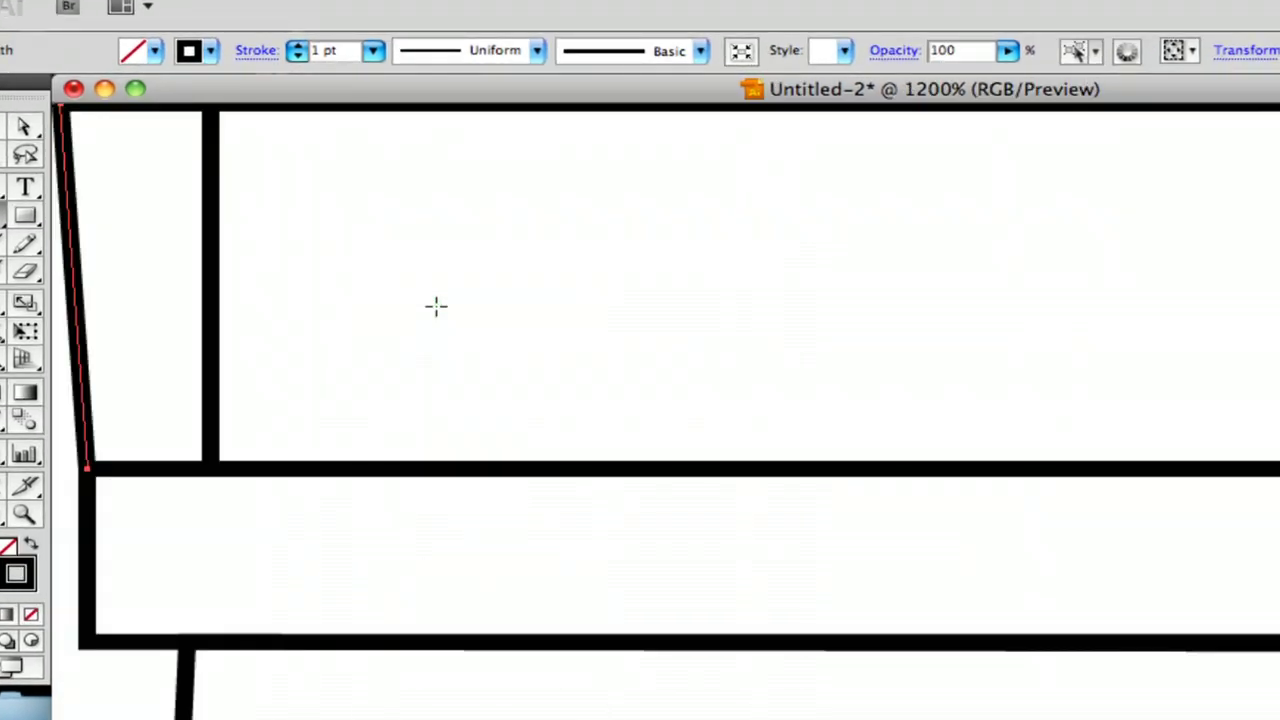
pyautogui.scroll(-3, 435, 306)
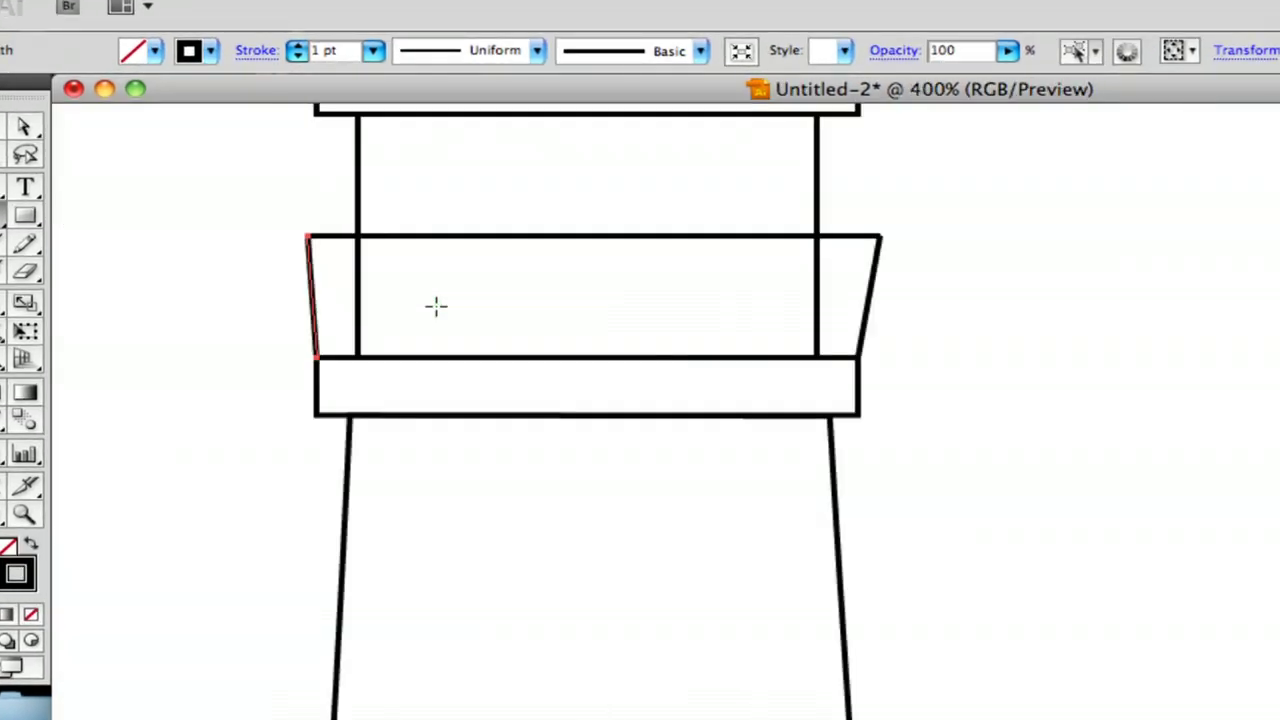
pyautogui.moveTo(401, 237); pyautogui.dragTo(401, 356)
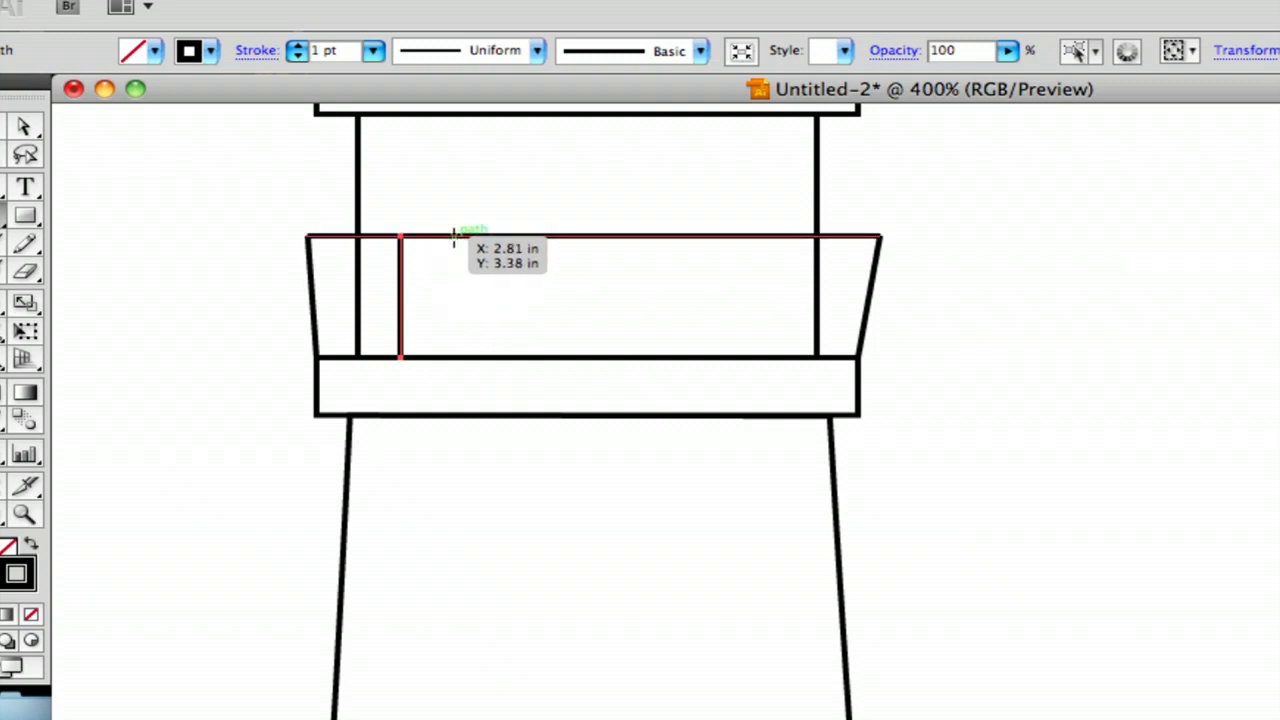
pyautogui.moveTo(454, 238); pyautogui.dragTo(480, 356)
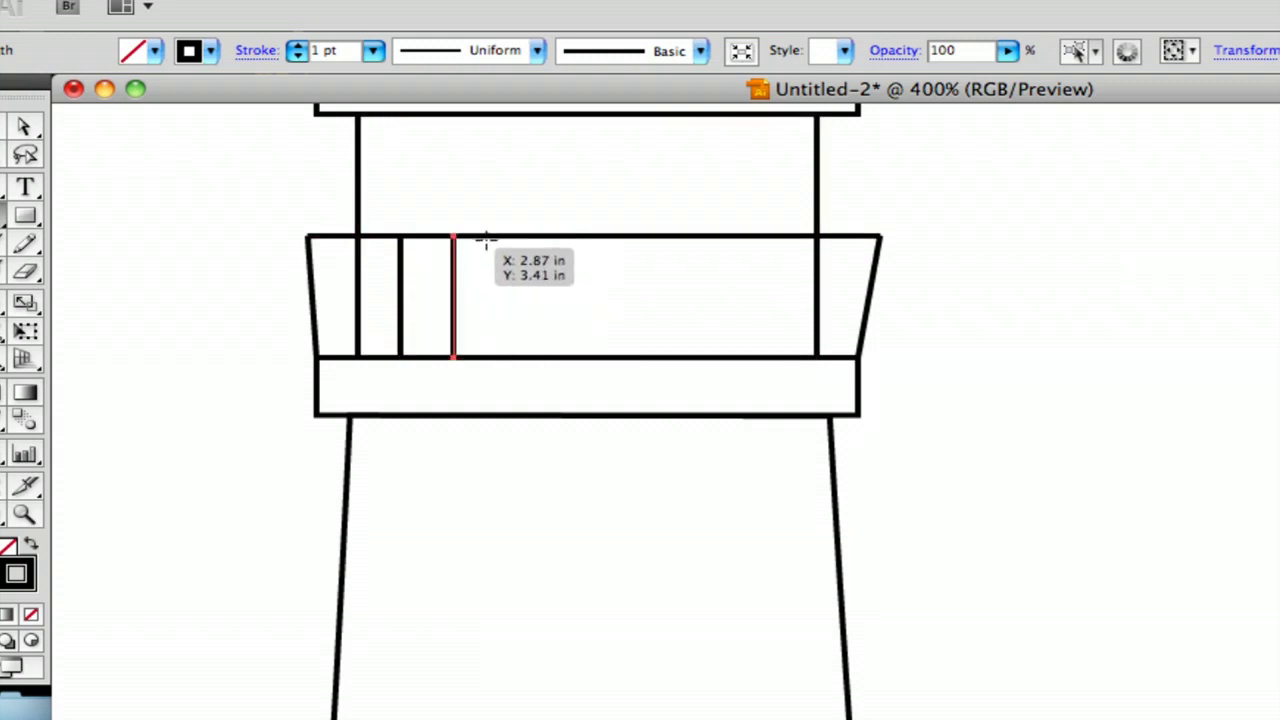
pyautogui.moveTo(505, 244); pyautogui.dragTo(520, 357)
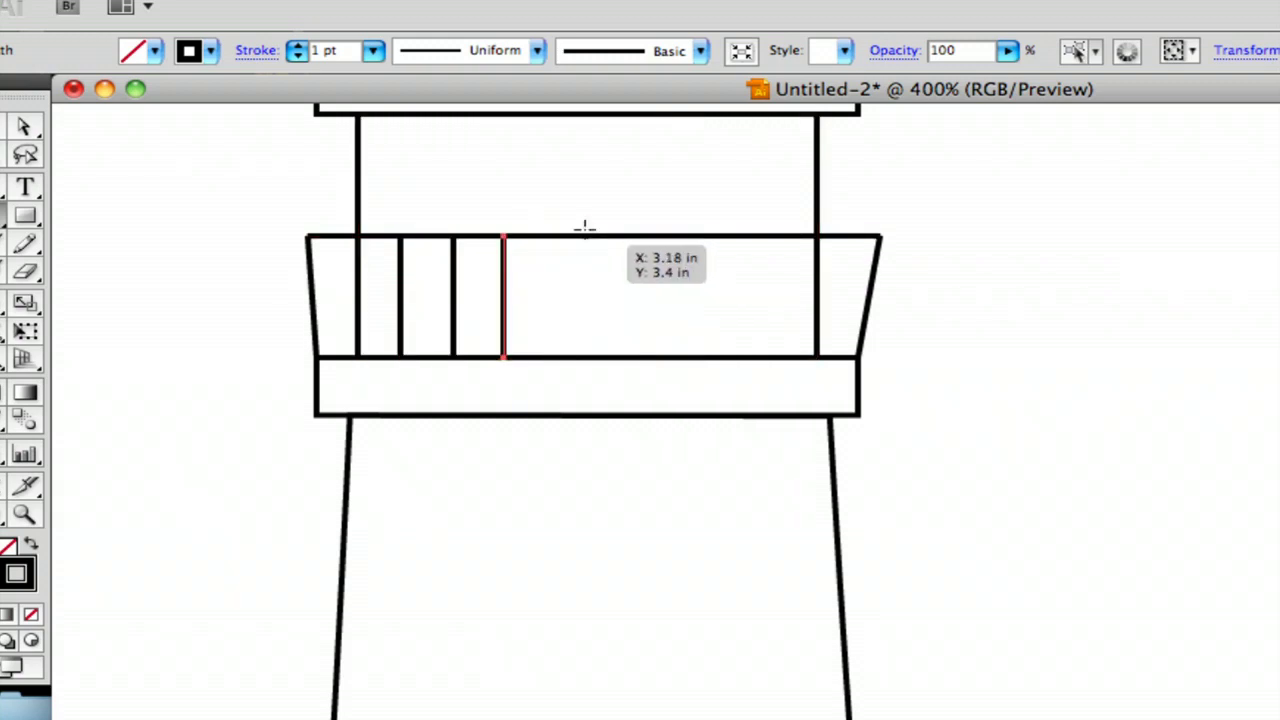
pyautogui.moveTo(568, 236); pyautogui.dragTo(573, 280)
pyautogui.moveTo(585, 335); pyautogui.dragTo(589, 329)
pyautogui.press('super+z')
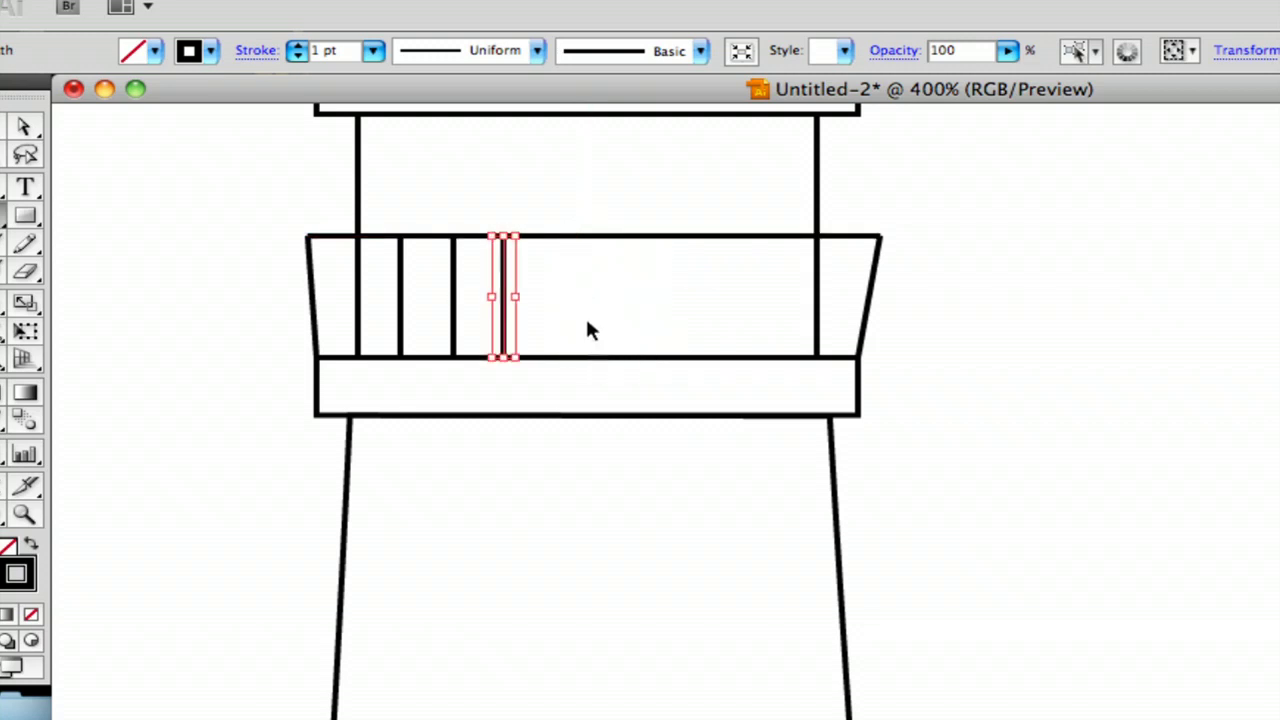
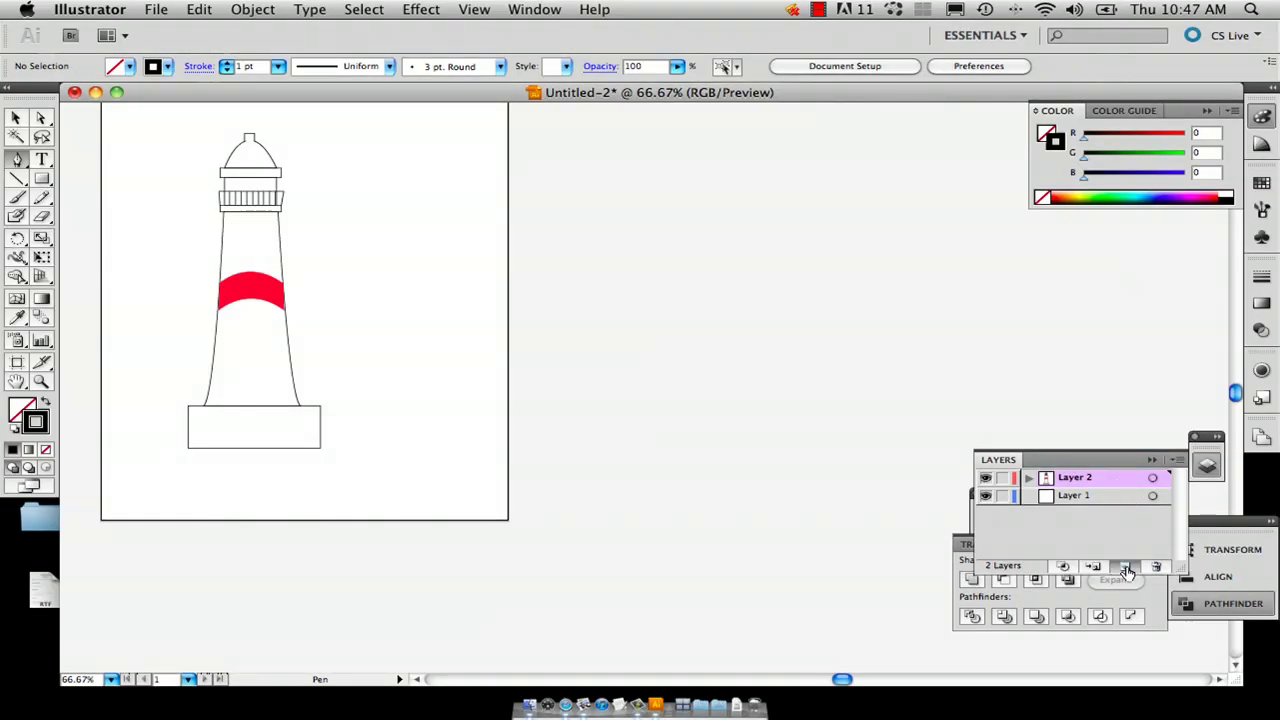
# Add a new layer above the lighthouse and set a pale yellow fill (F9F6BB) with no stroke
pyautogui.click(1125, 567)
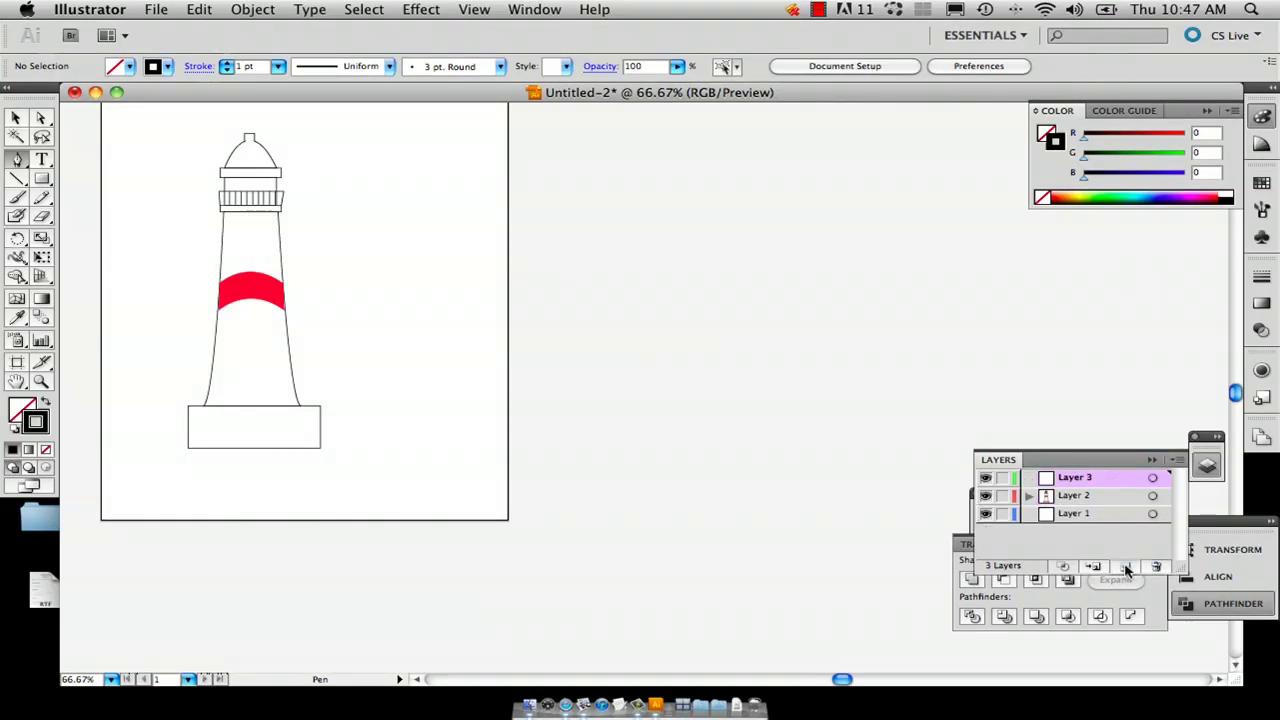
pyautogui.click(43, 402)
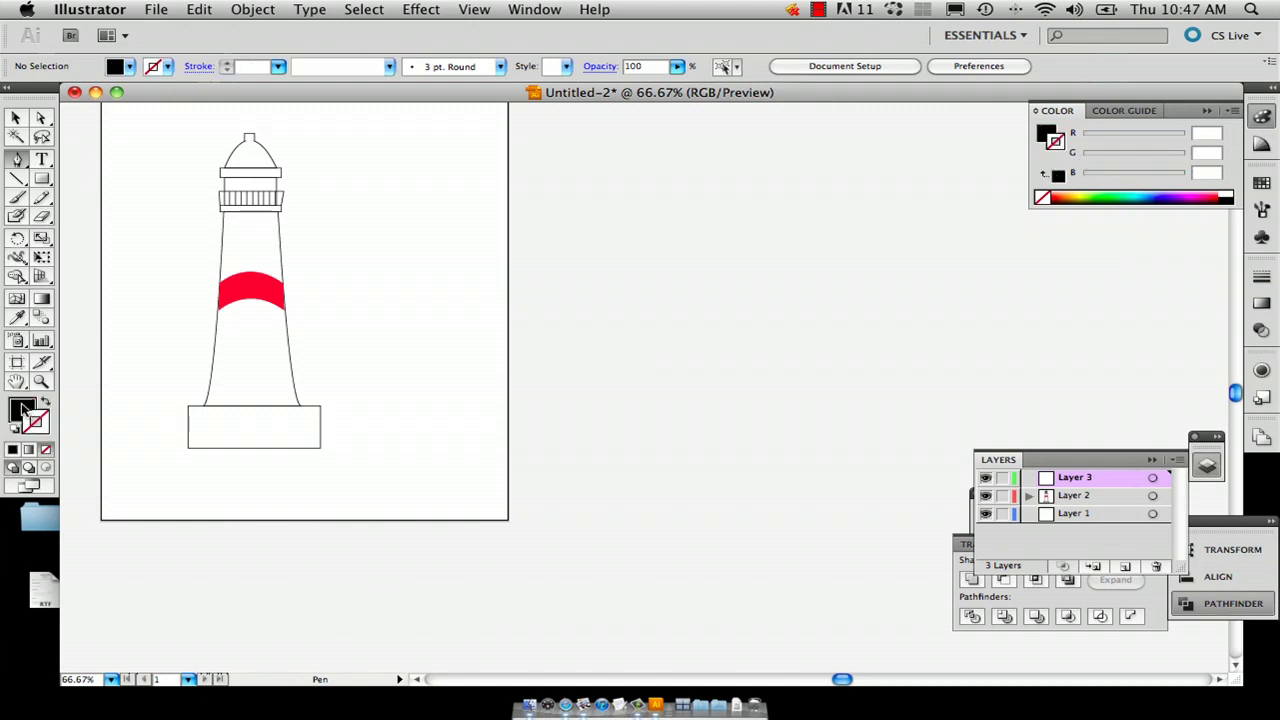
pyautogui.doubleClick(22, 410)
pyautogui.click(655, 378)
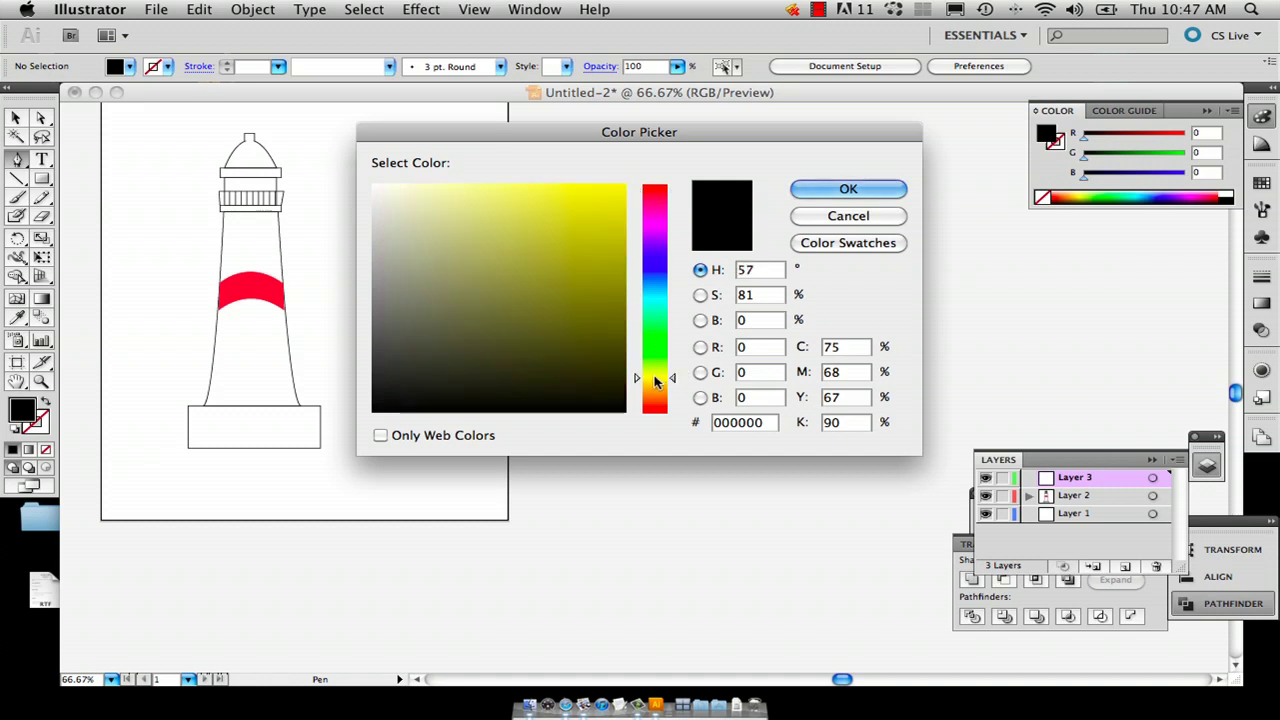
pyautogui.moveTo(415, 197); pyautogui.dragTo(437, 188)
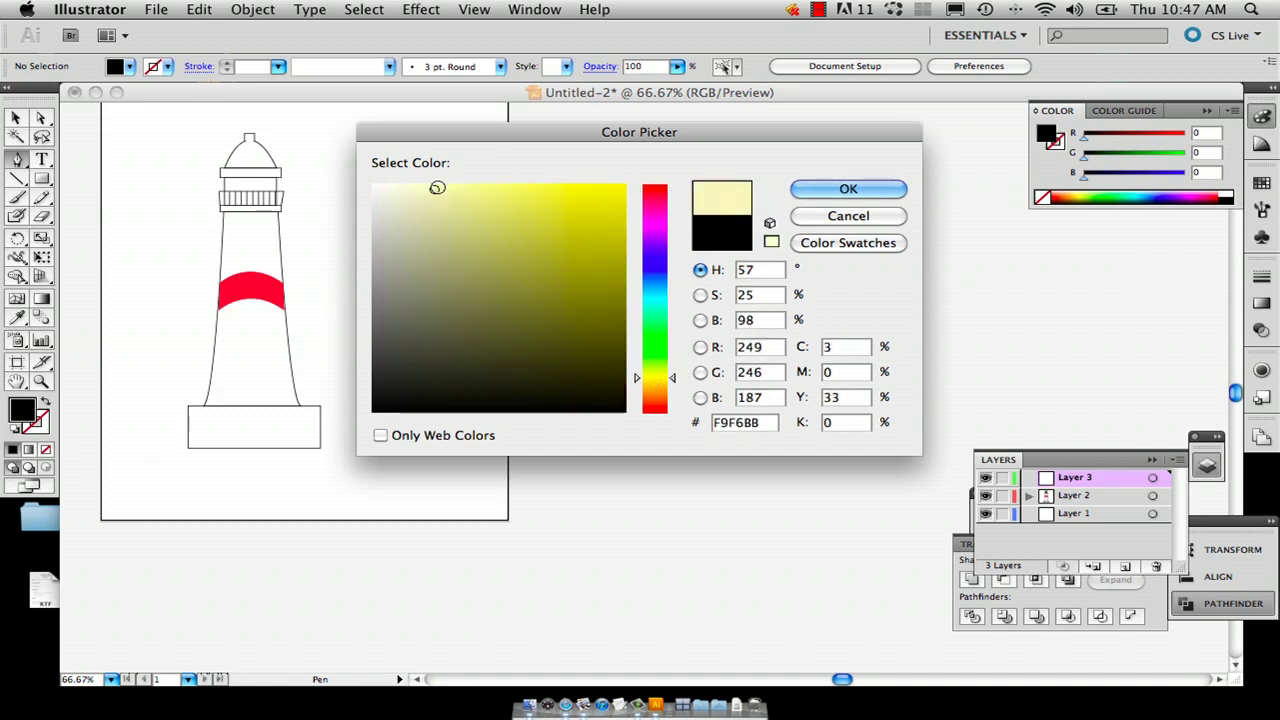
pyautogui.click(832, 192)
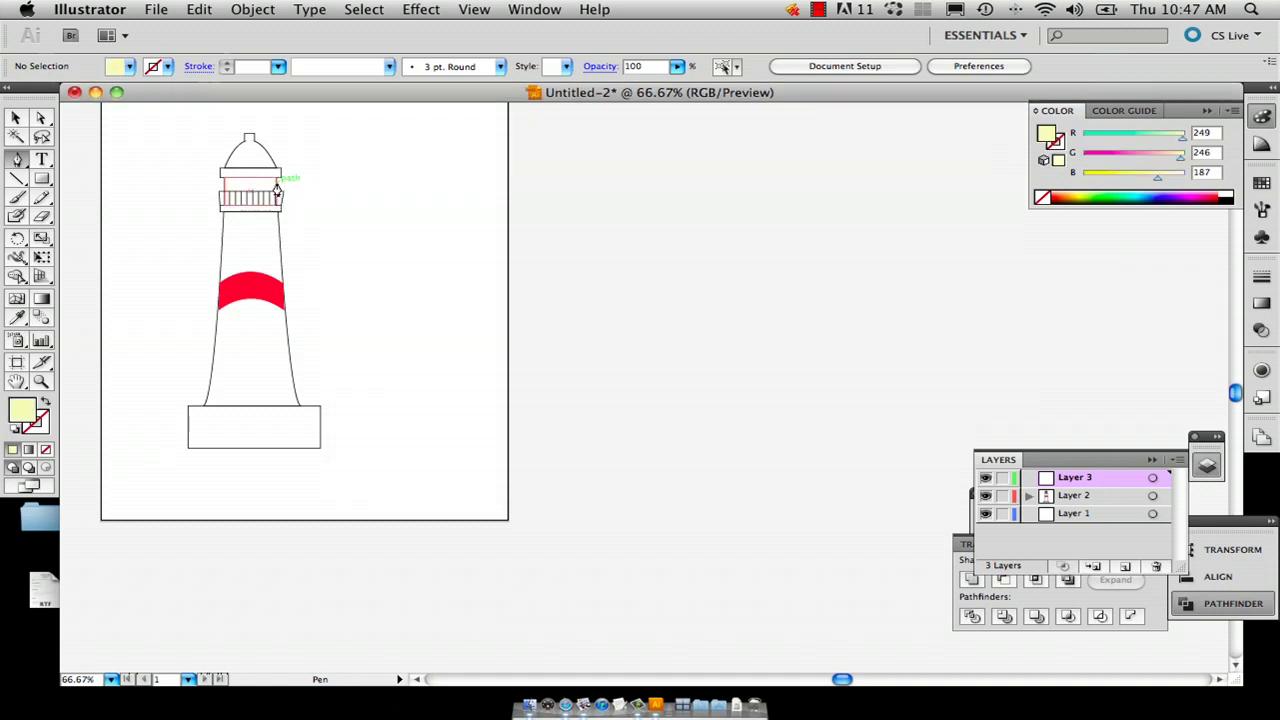
# Draw a four-cornered light beam with the Pen tool, widening outward from the lantern room's right side
pyautogui.click(277, 182)
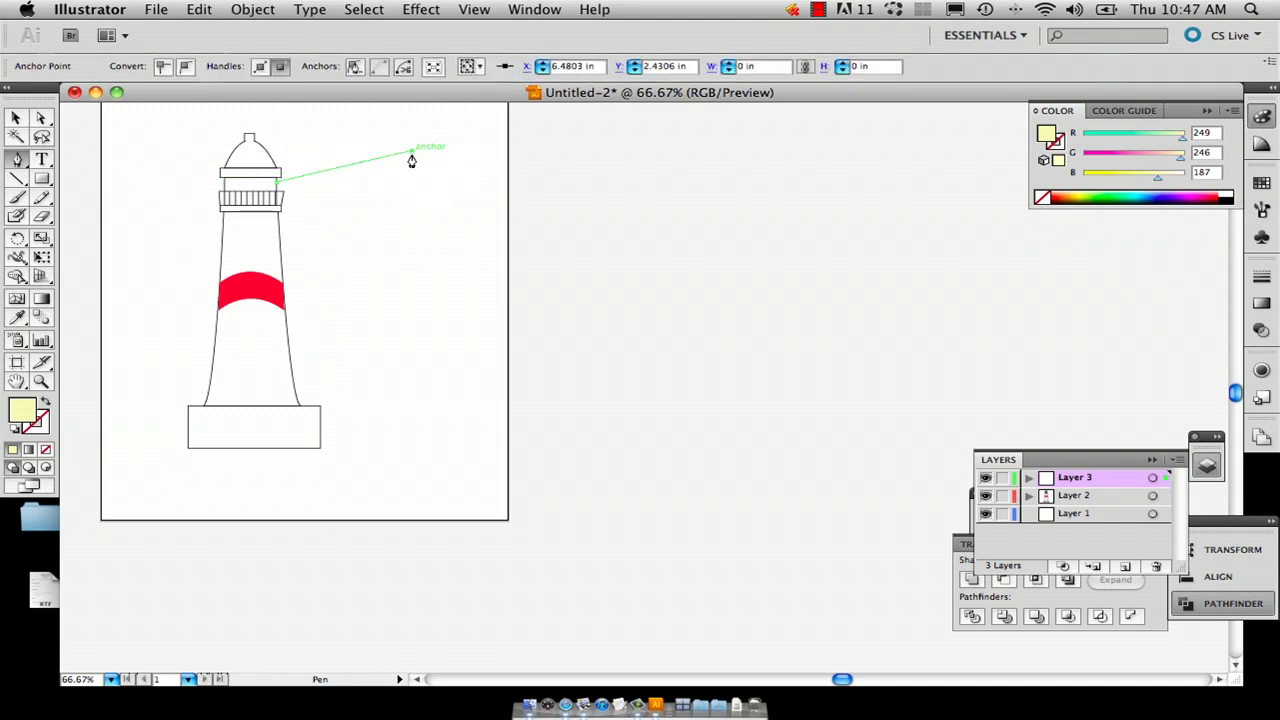
pyautogui.click(411, 153)
pyautogui.click(411, 208)
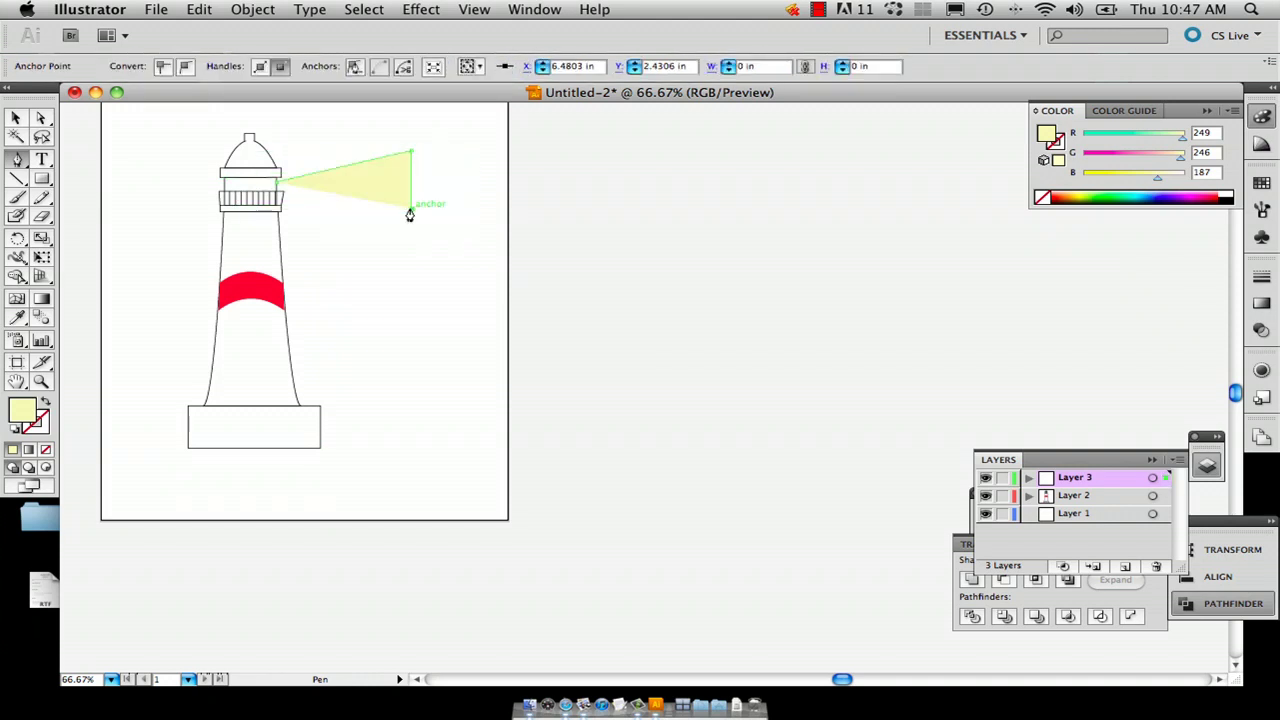
pyautogui.click(274, 205)
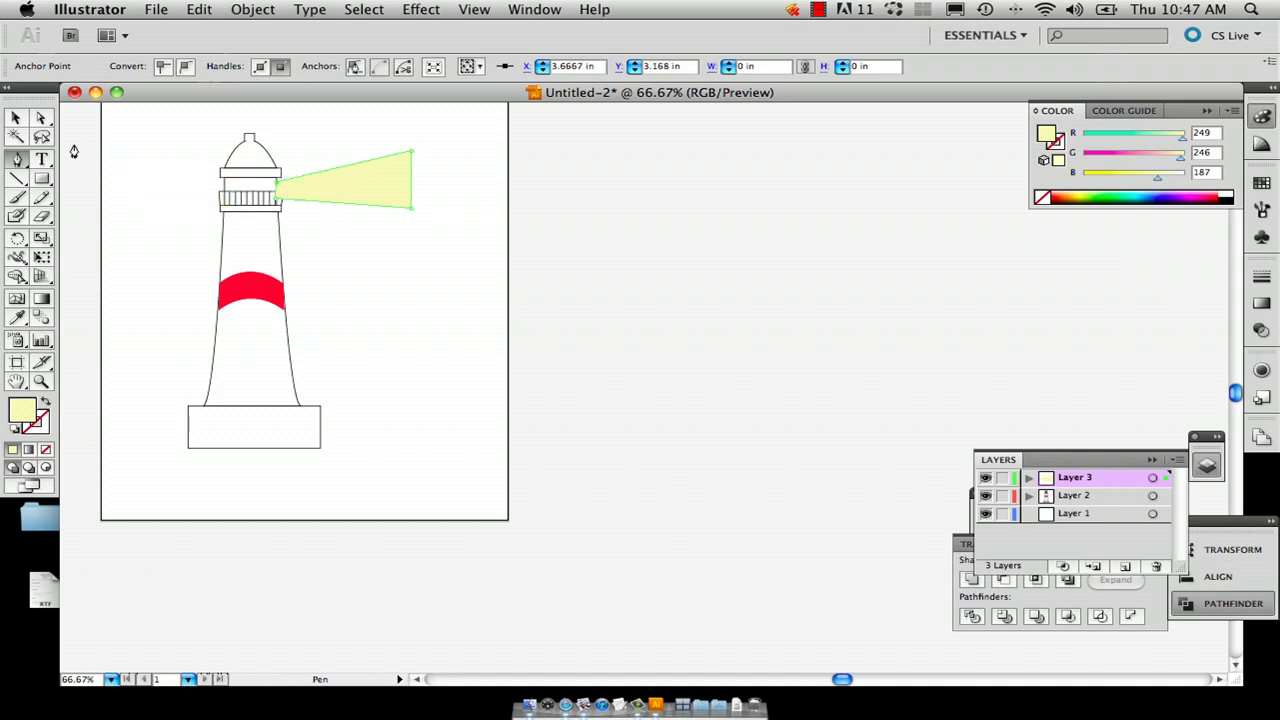
# Duplicate the light beam, reflect the copy across the vertical axis and place it against the lantern room's left side
pyautogui.click(16, 118)
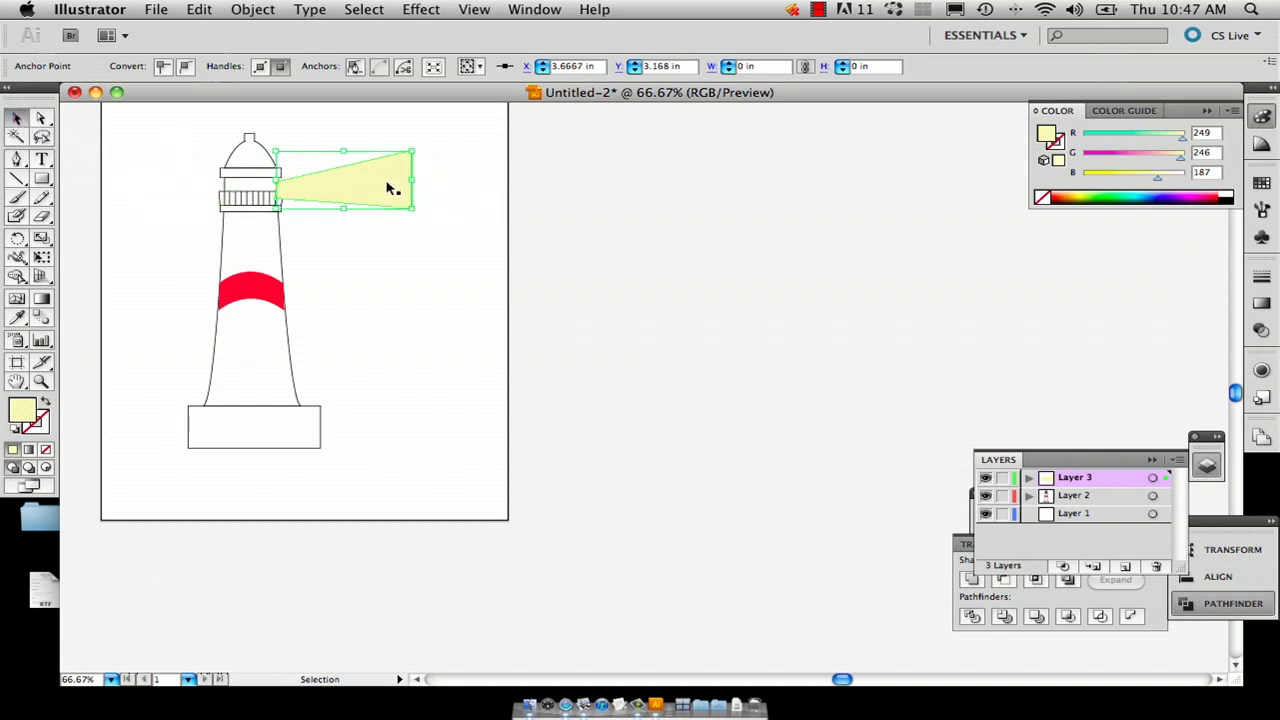
pyautogui.moveTo(366, 192); pyautogui.dragTo(236, 190)
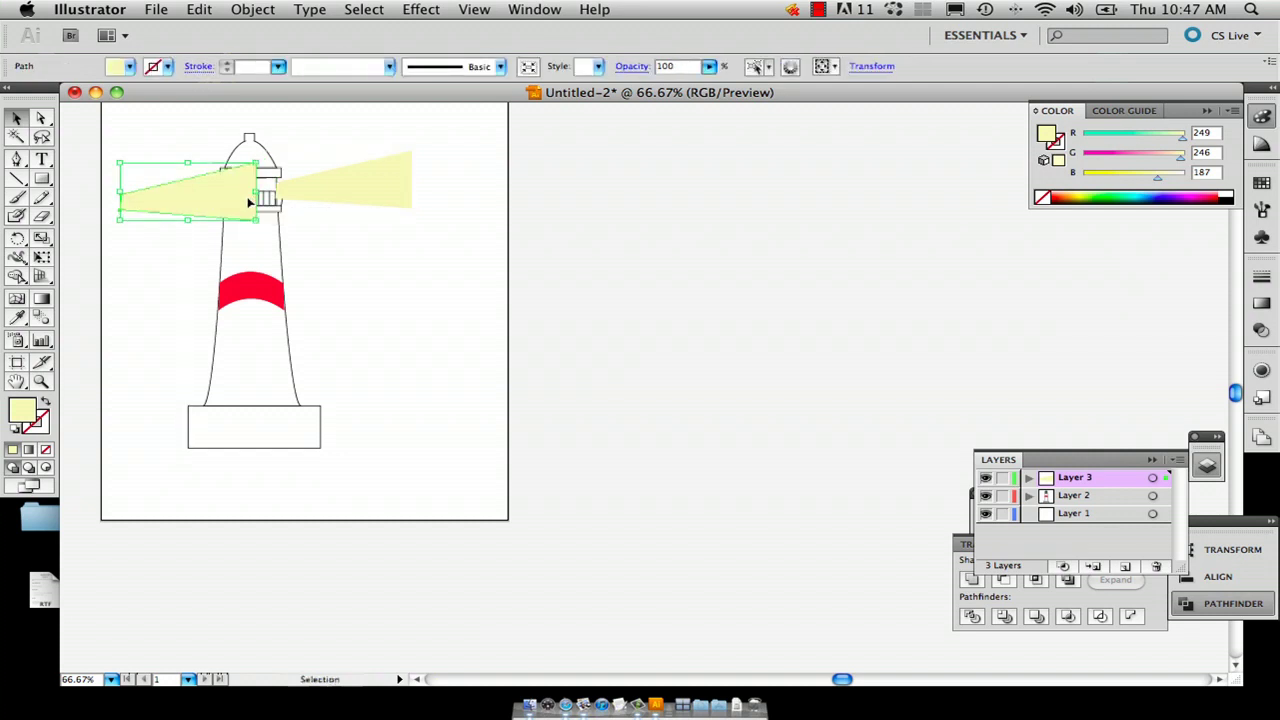
pyautogui.rightClick(250, 201)
pyautogui.moveTo(369, 424)
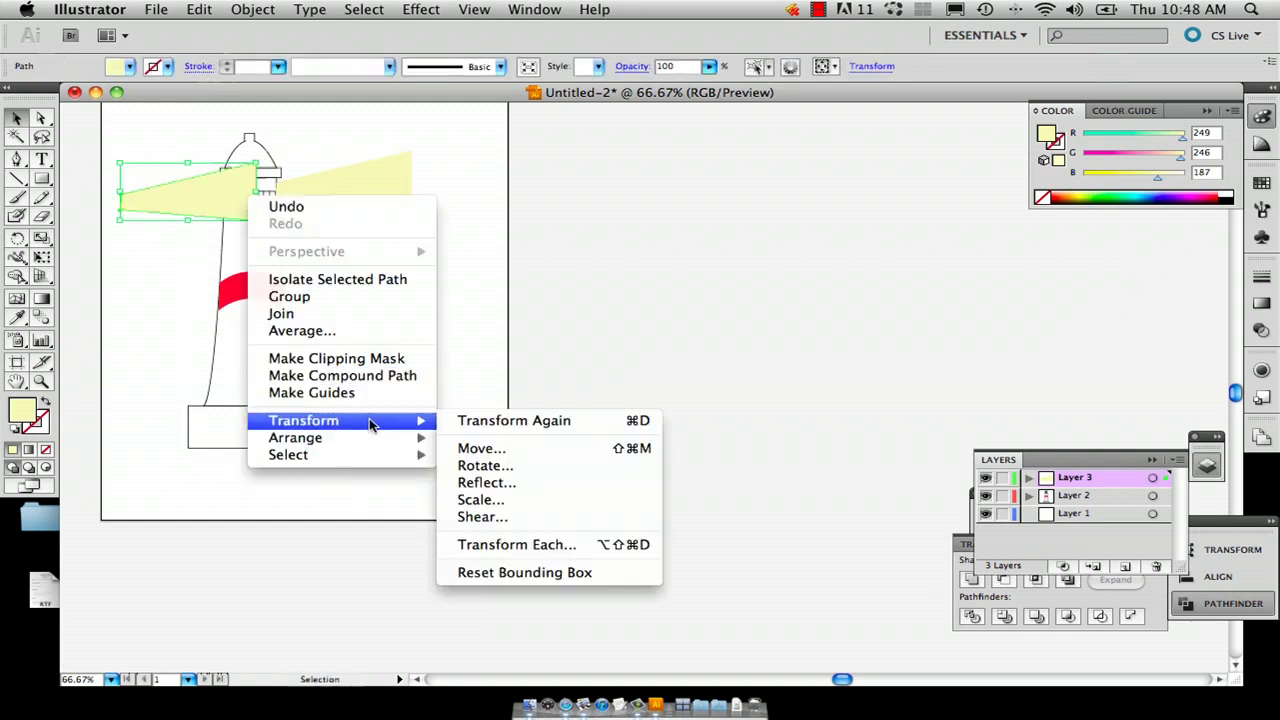
pyautogui.click(517, 482)
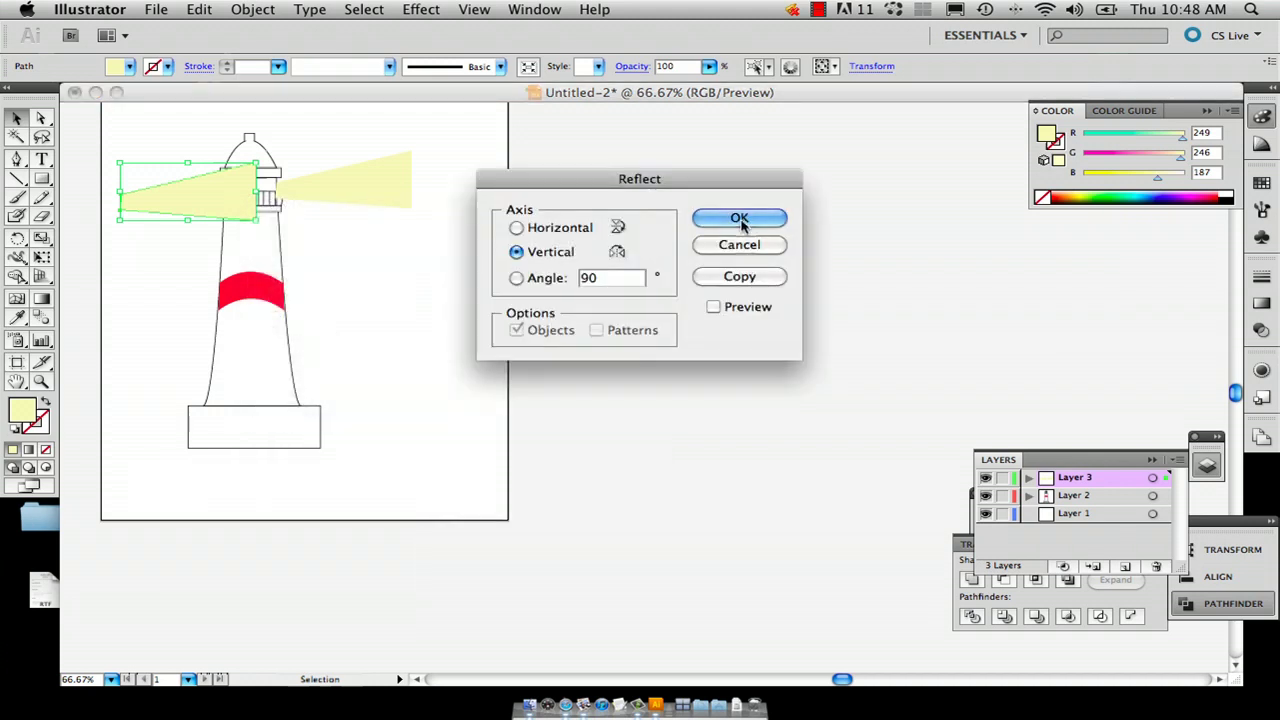
pyautogui.click(739, 219)
pyautogui.moveTo(199, 203); pyautogui.dragTo(170, 194)
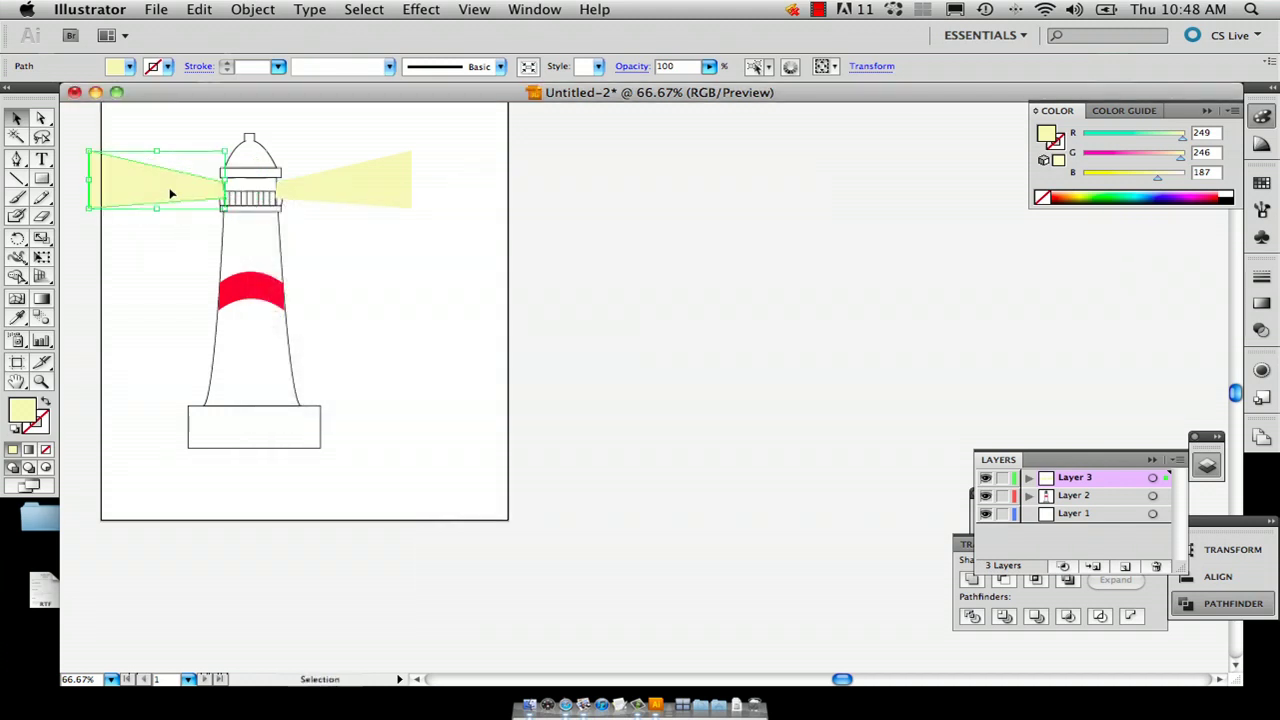
# Move both light beams onto Layer 1 behind the lighthouse and line them up with the lantern room
pyautogui.keyDown('shift'); pyautogui.click(362, 195); pyautogui.keyUp('shift')
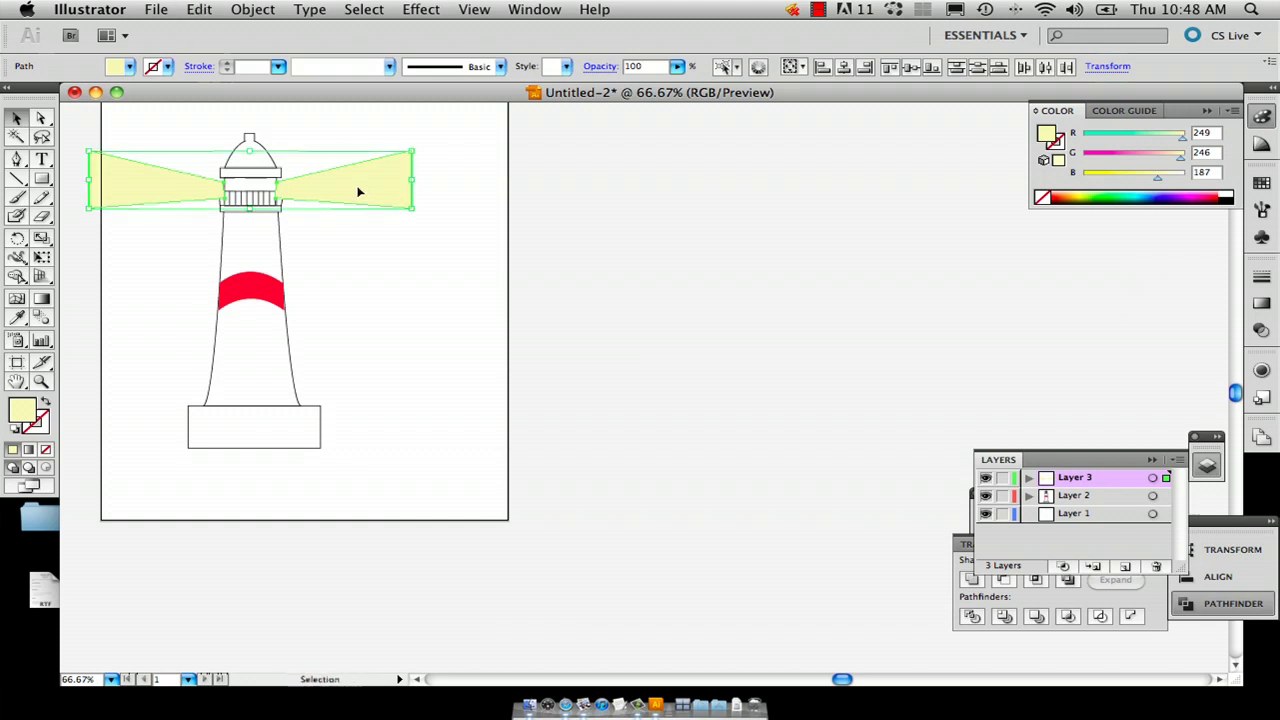
pyautogui.hotkey('ctrl', 'x')
pyautogui.hotkey('ctrl', 'v')
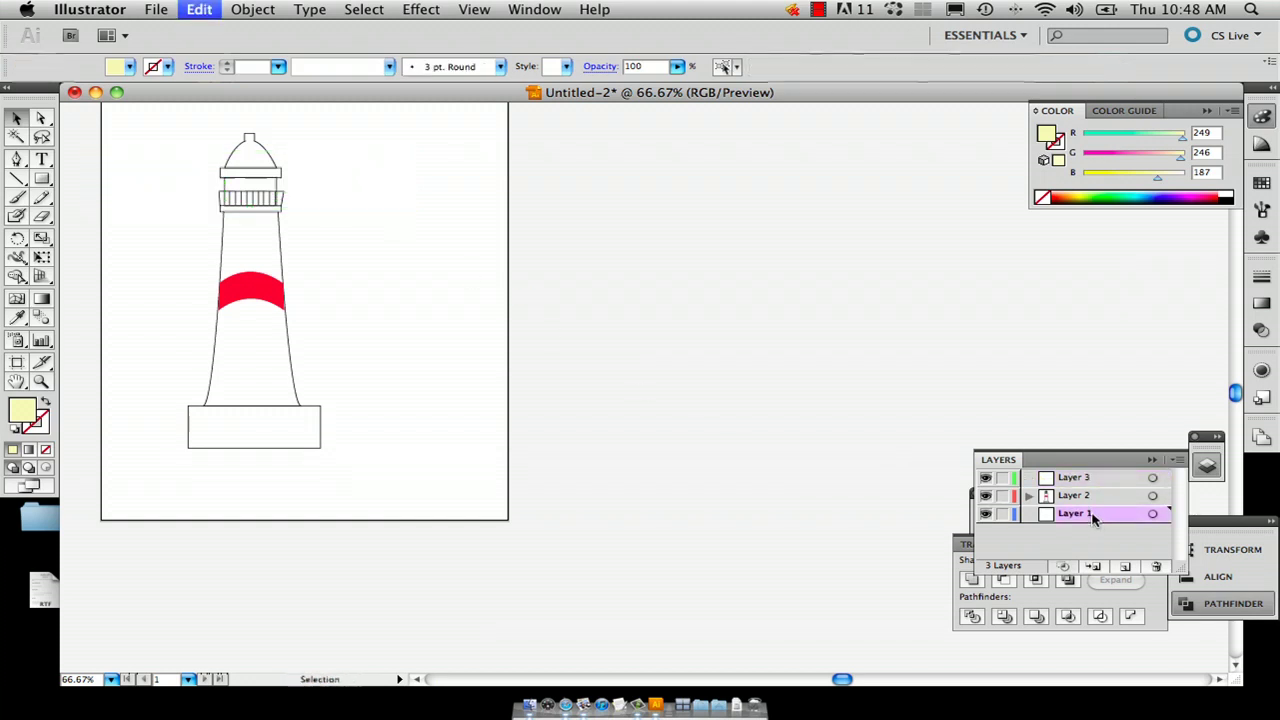
pyautogui.moveTo(468, 412); pyautogui.dragTo(141, 192)
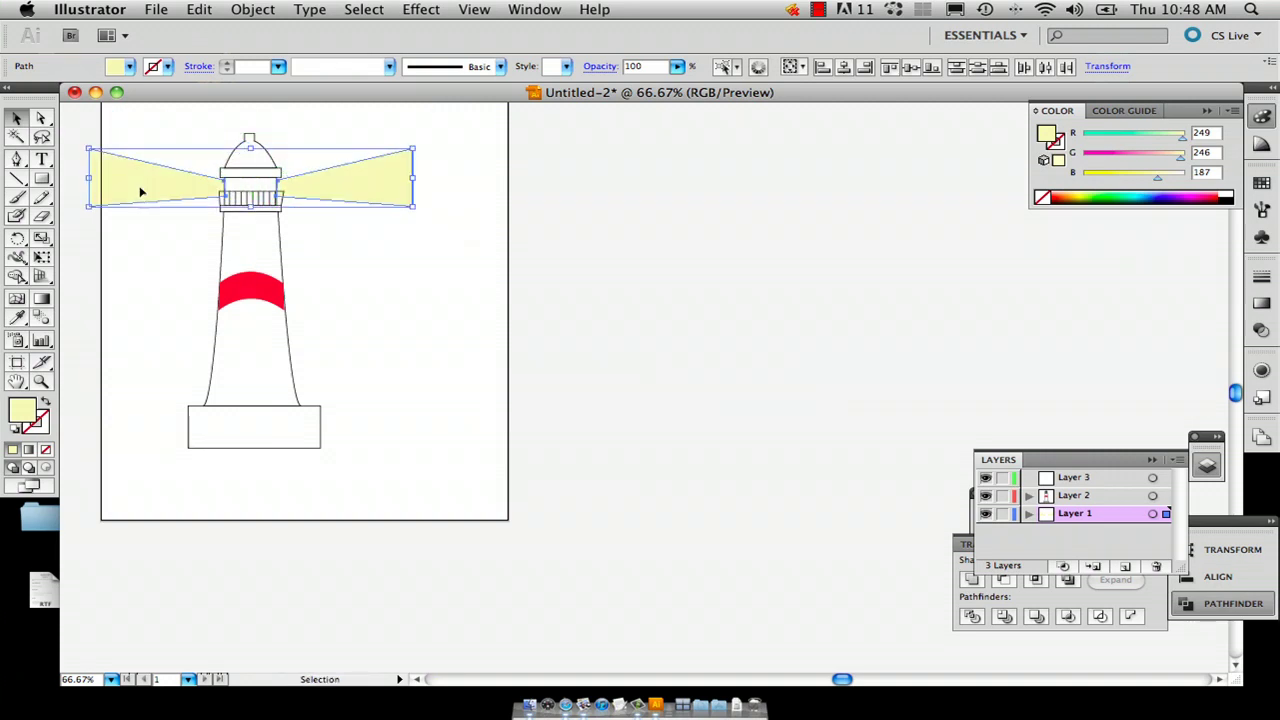
pyautogui.click(537, 186)
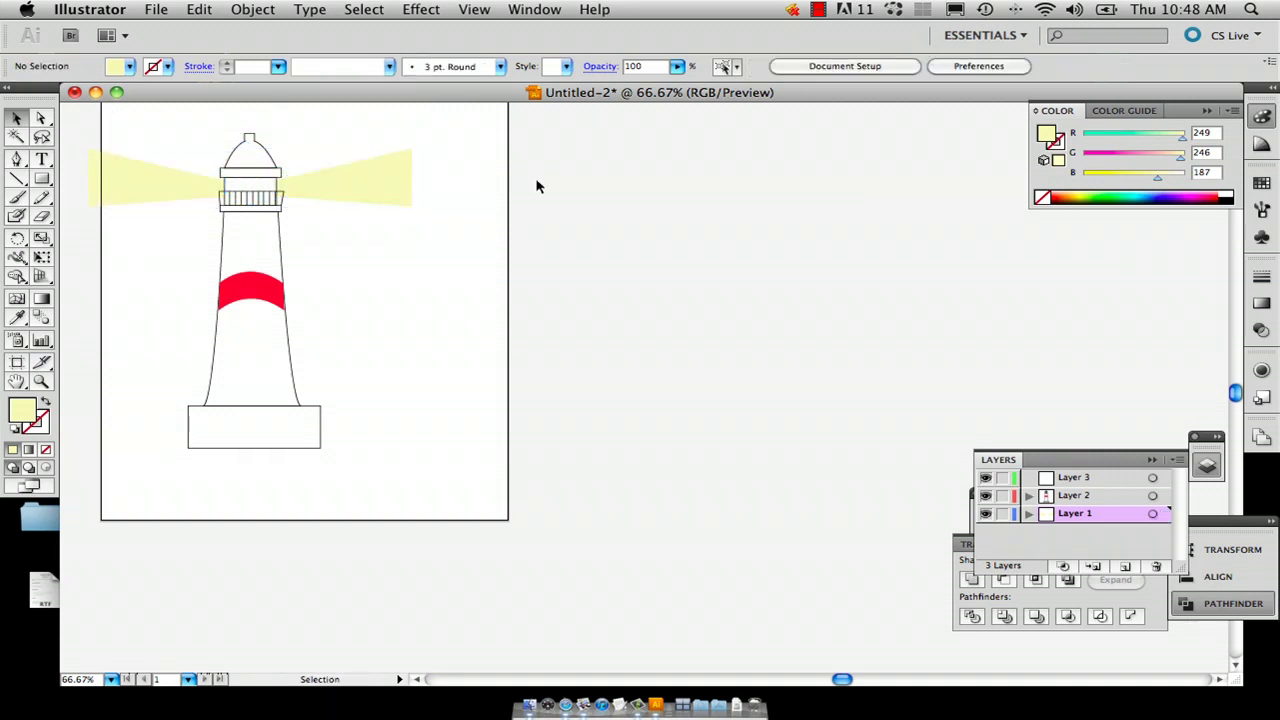
# Fill the lighthouse's domed cap with black and remove its stroke
pyautogui.click(242, 163)
pyautogui.click(40, 403)
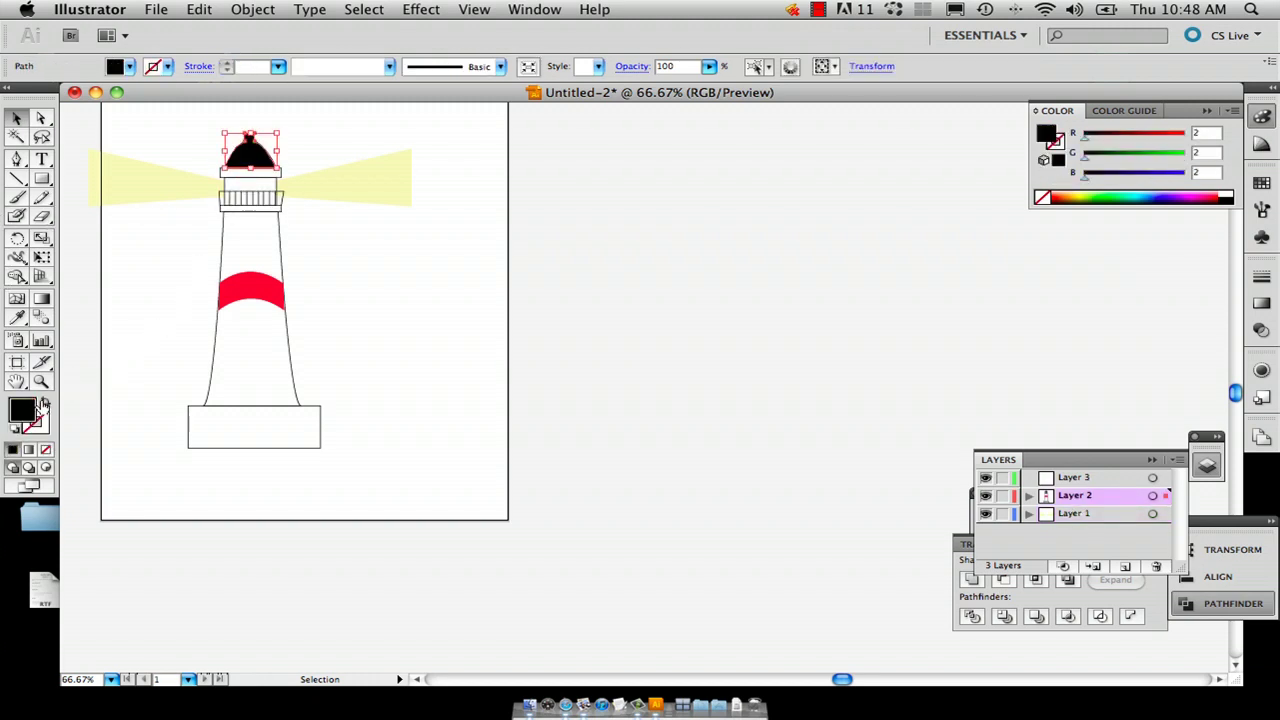
pyautogui.click(384, 331)
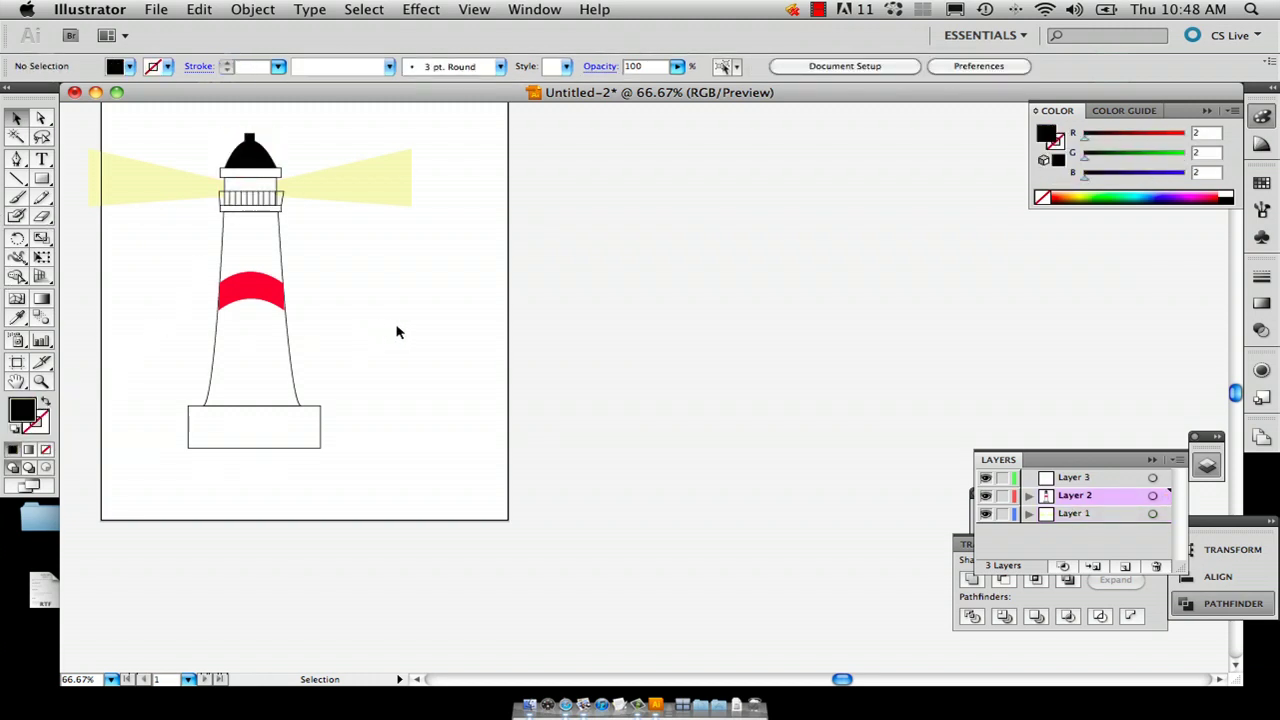
pyautogui.scroll(3, 397, 331)
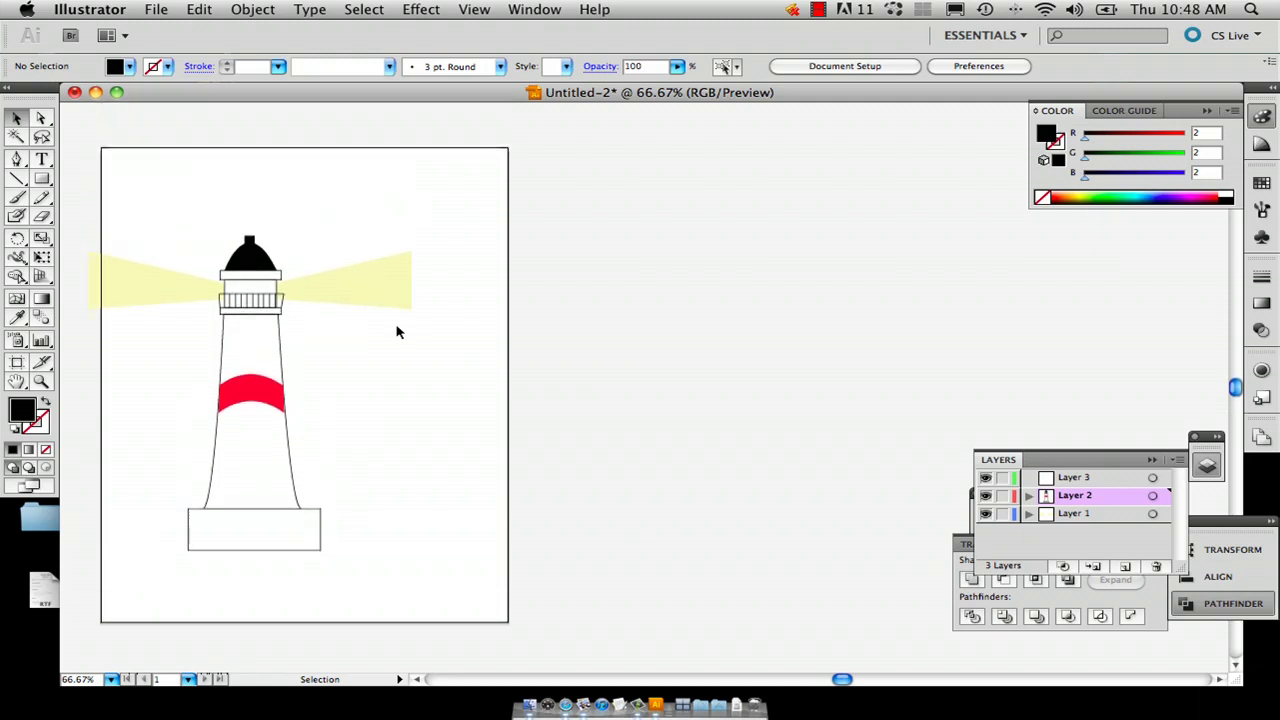
pyautogui.hscroll(-3, 397, 331)
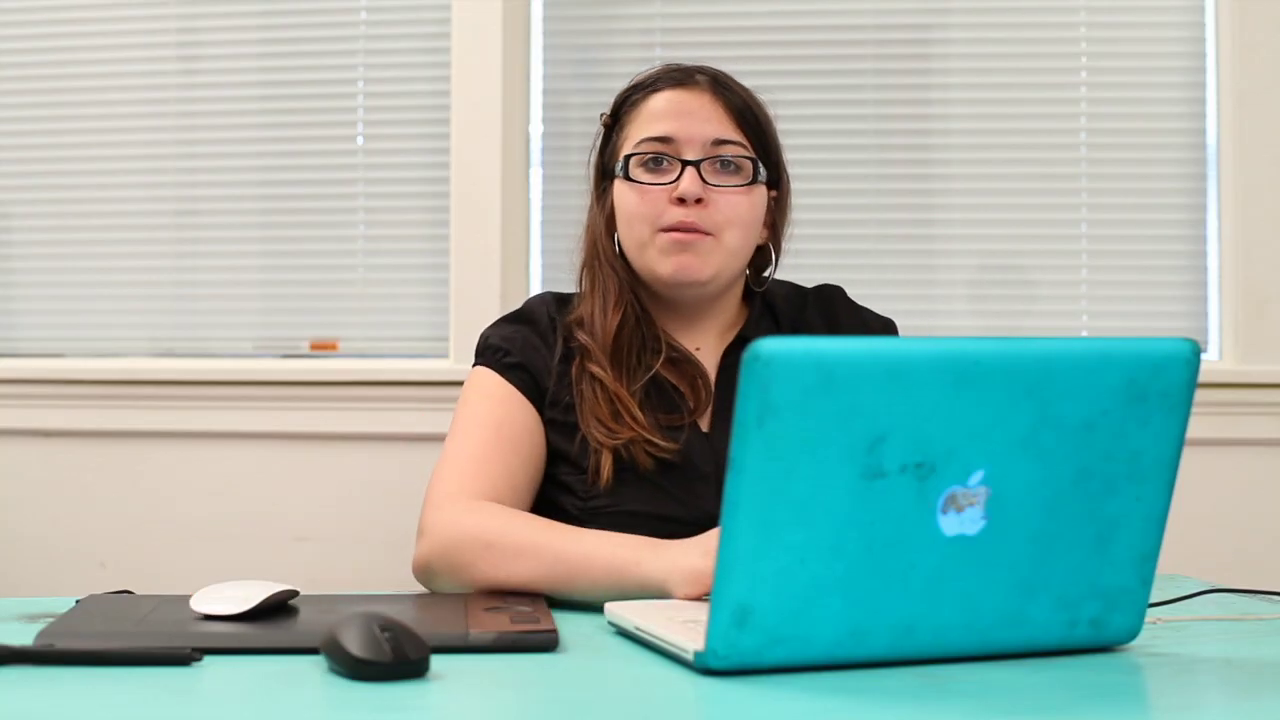